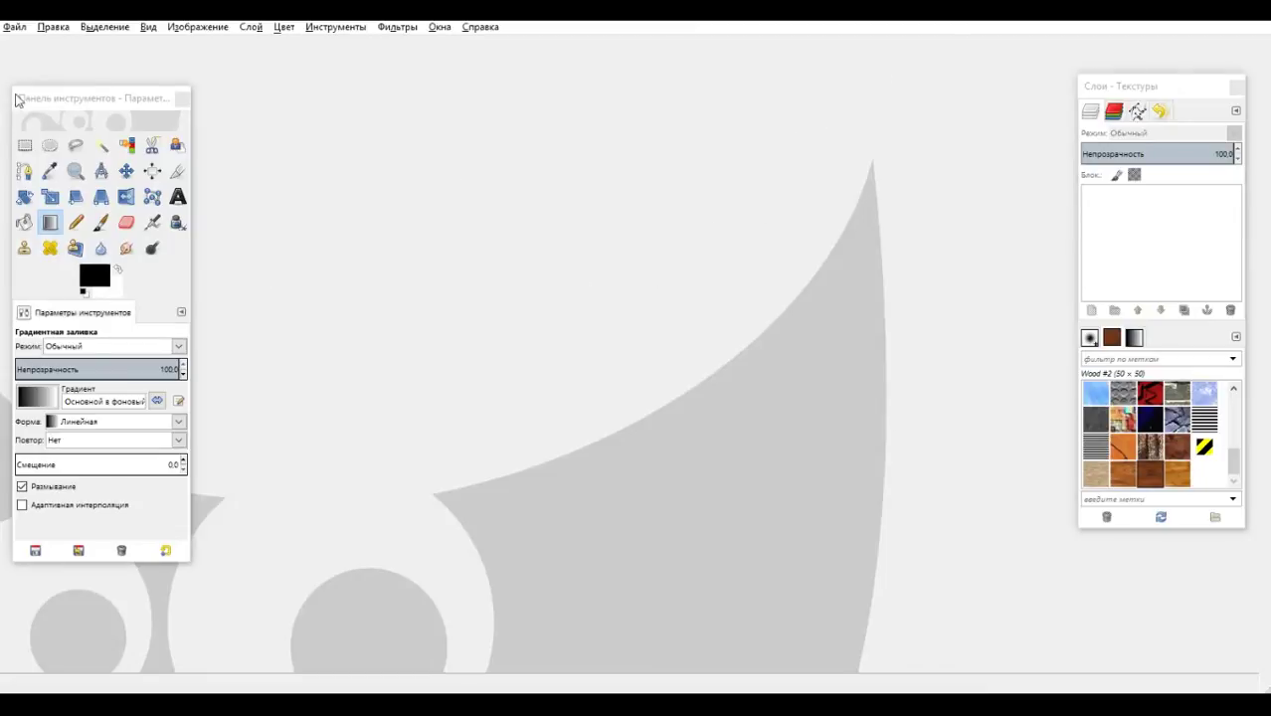
# Create a new 740 × 450 px image and bucket-fill its background with black.
pyautogui.click(20, 29)
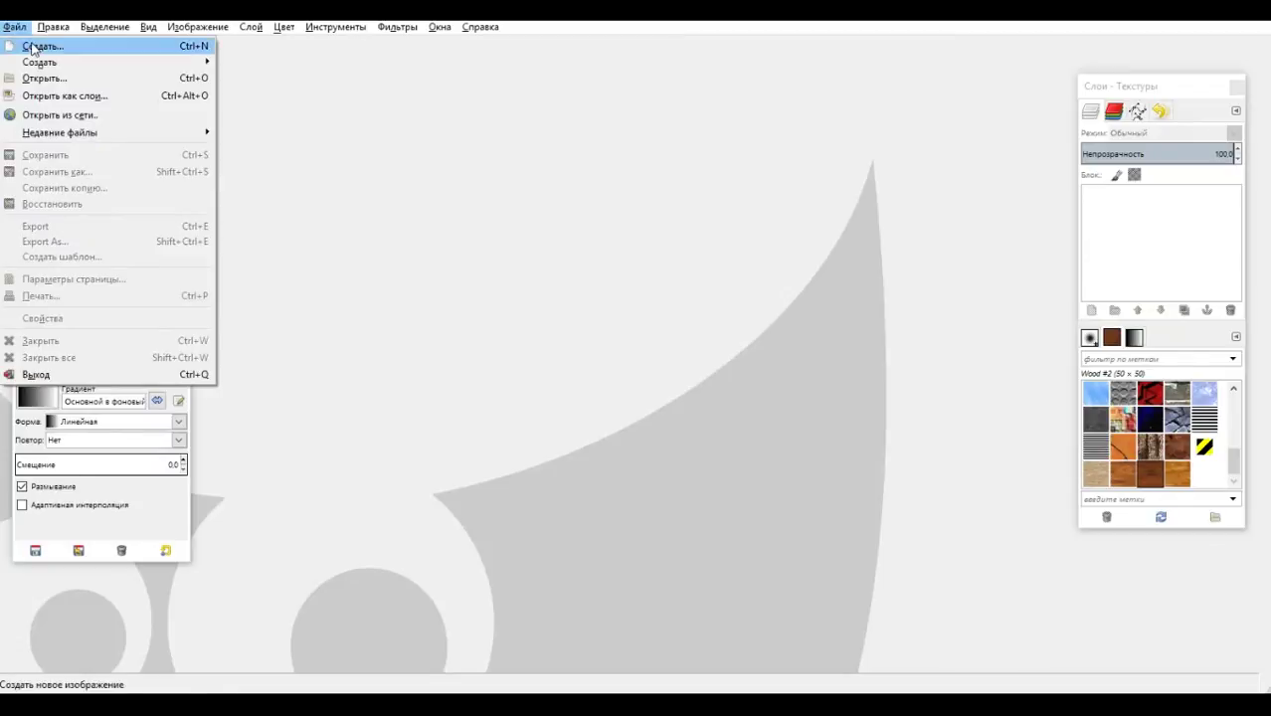
pyautogui.click(42, 45)
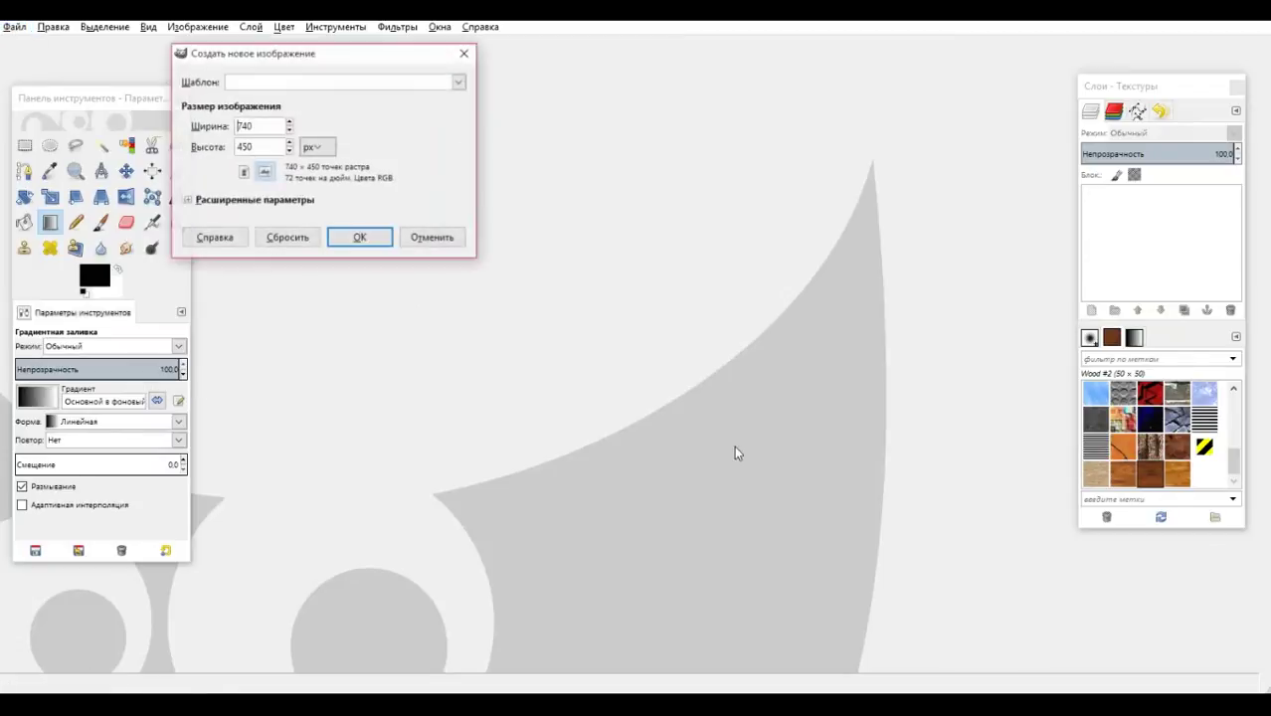
pyautogui.click(346, 237)
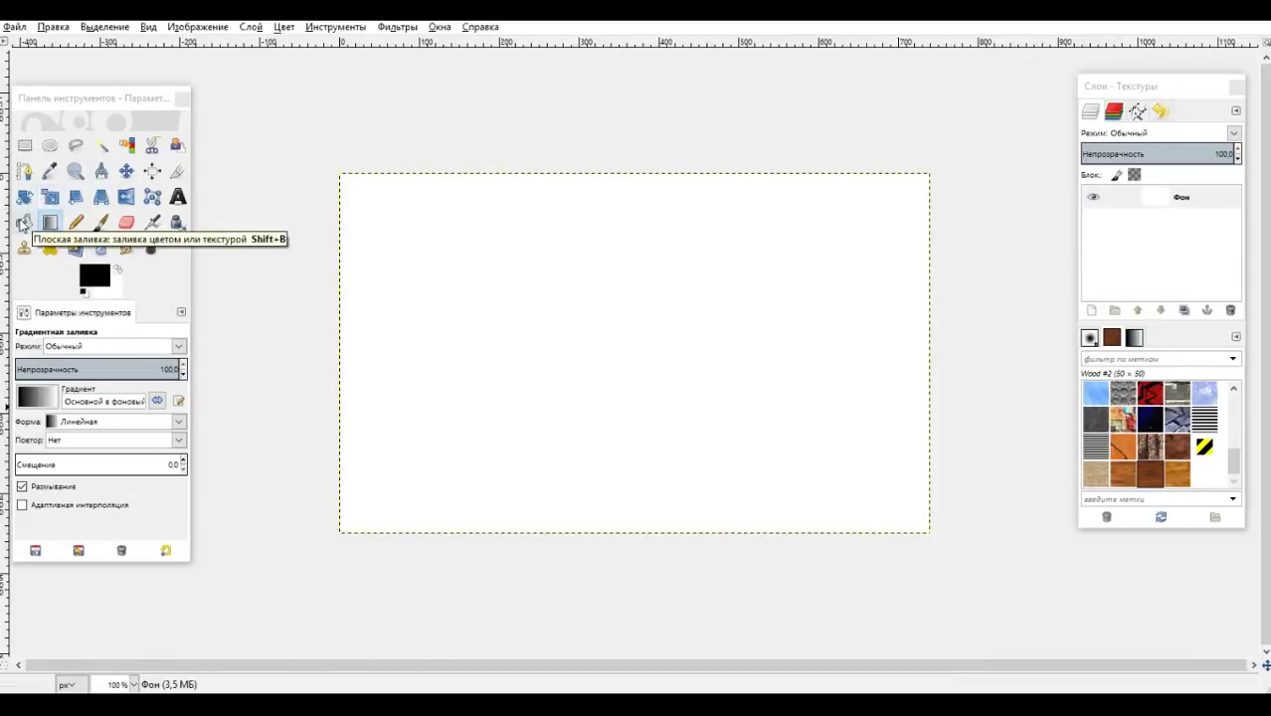
pyautogui.click(23, 225)
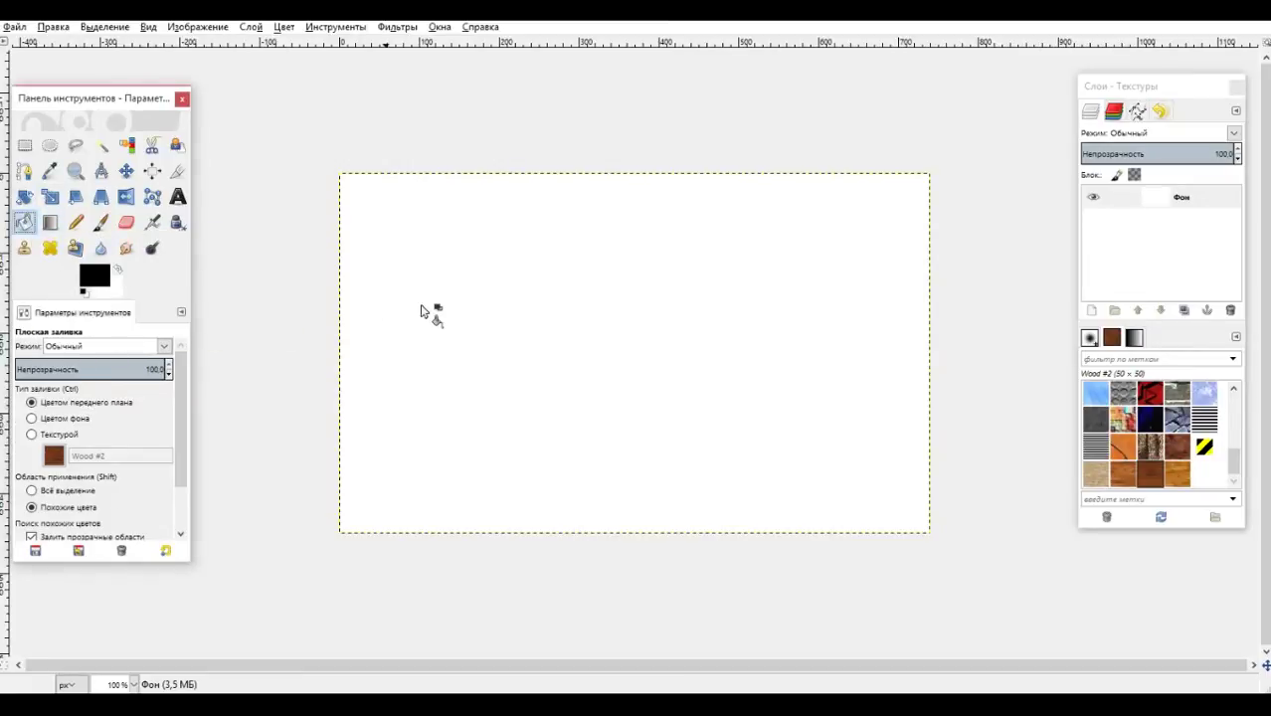
pyautogui.click(412, 308)
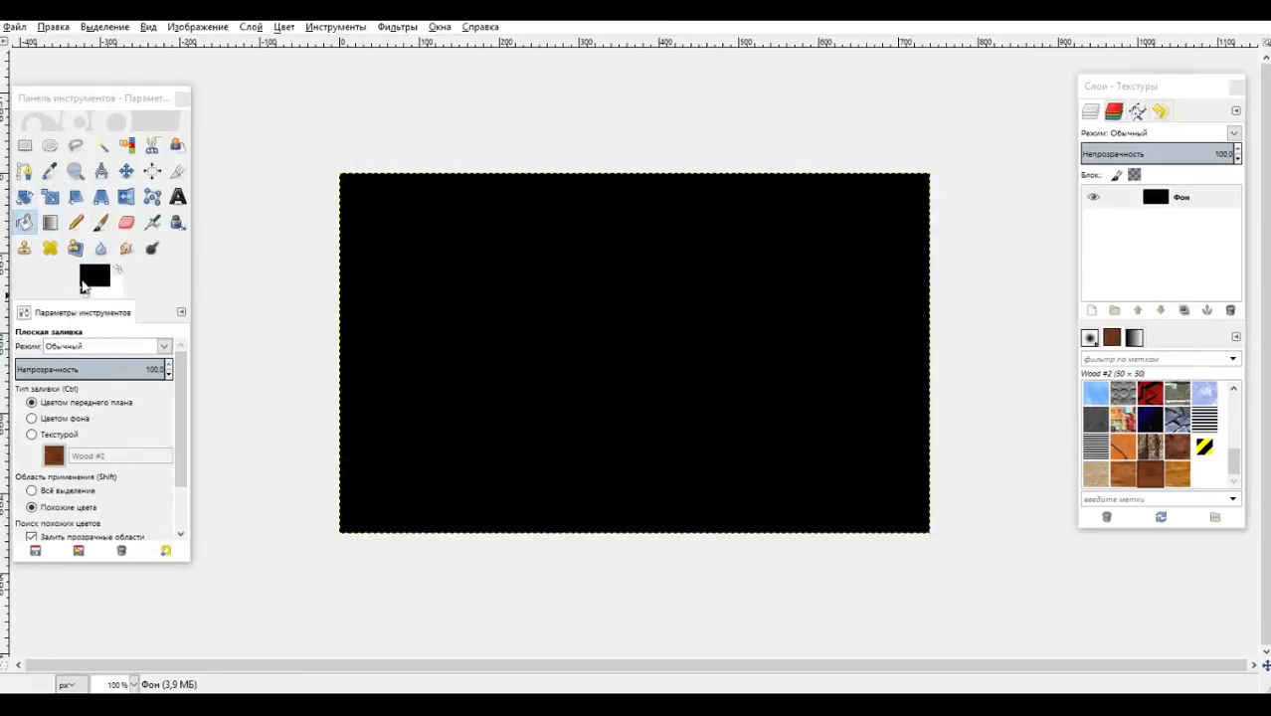
# Set the foreground colour to red f84646 and bucket-fill the background with it.
pyautogui.click(94, 278)
pyautogui.moveTo(111, 286); pyautogui.dragTo(132, 263)
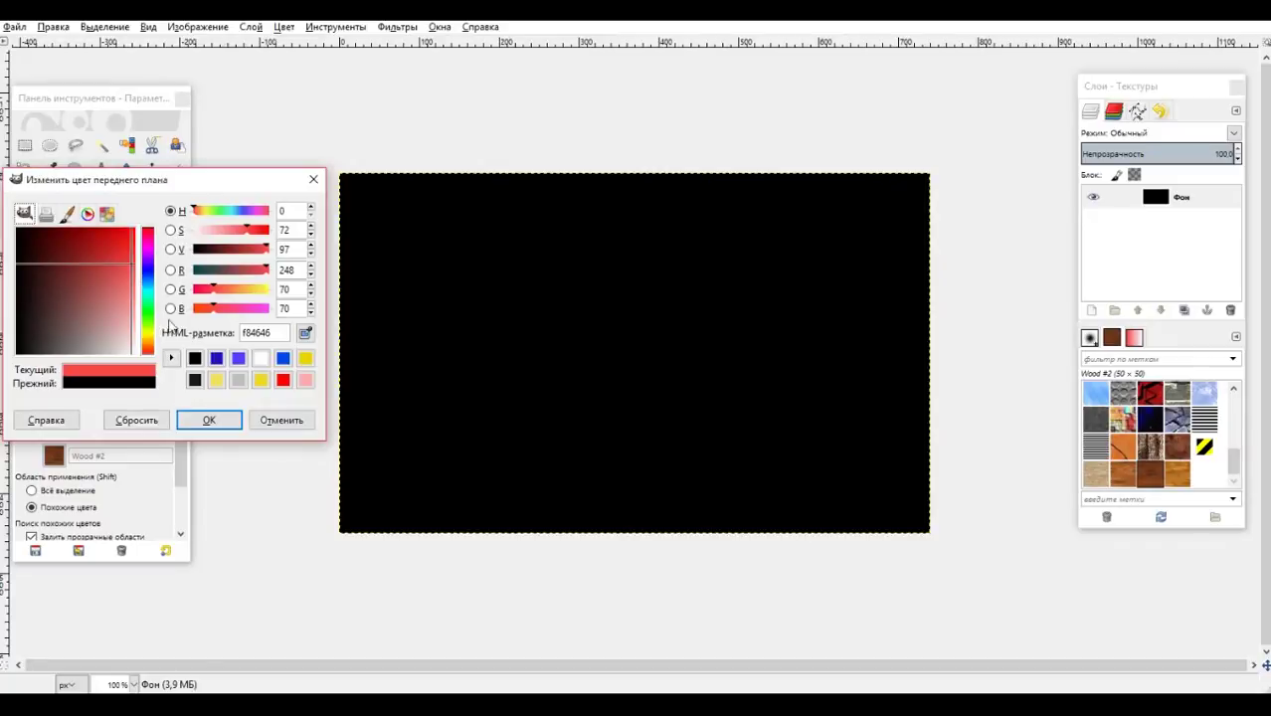
pyautogui.click(207, 420)
pyautogui.click(388, 395)
pyautogui.click(210, 420)
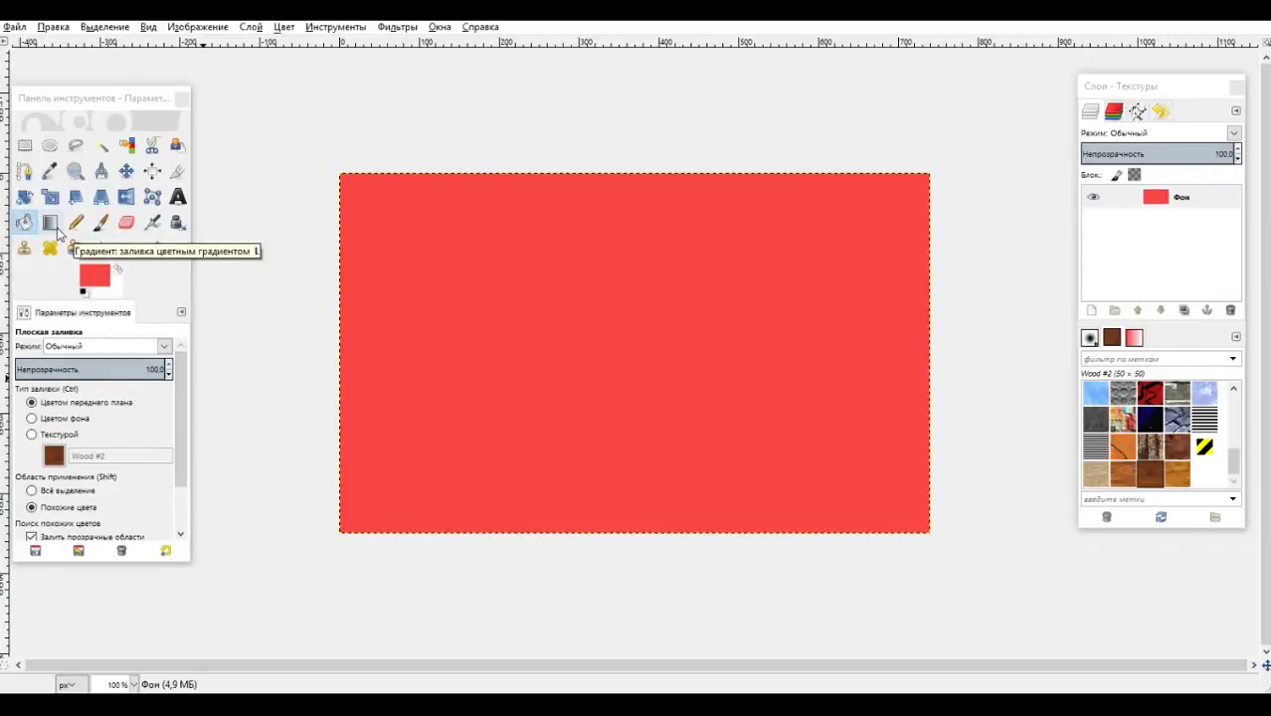
# Apply linear red-to-white gradients across the background in several directions and lengths, ending with a short diagonal one in the canvas's upper-left corner.
pyautogui.click(53, 226)
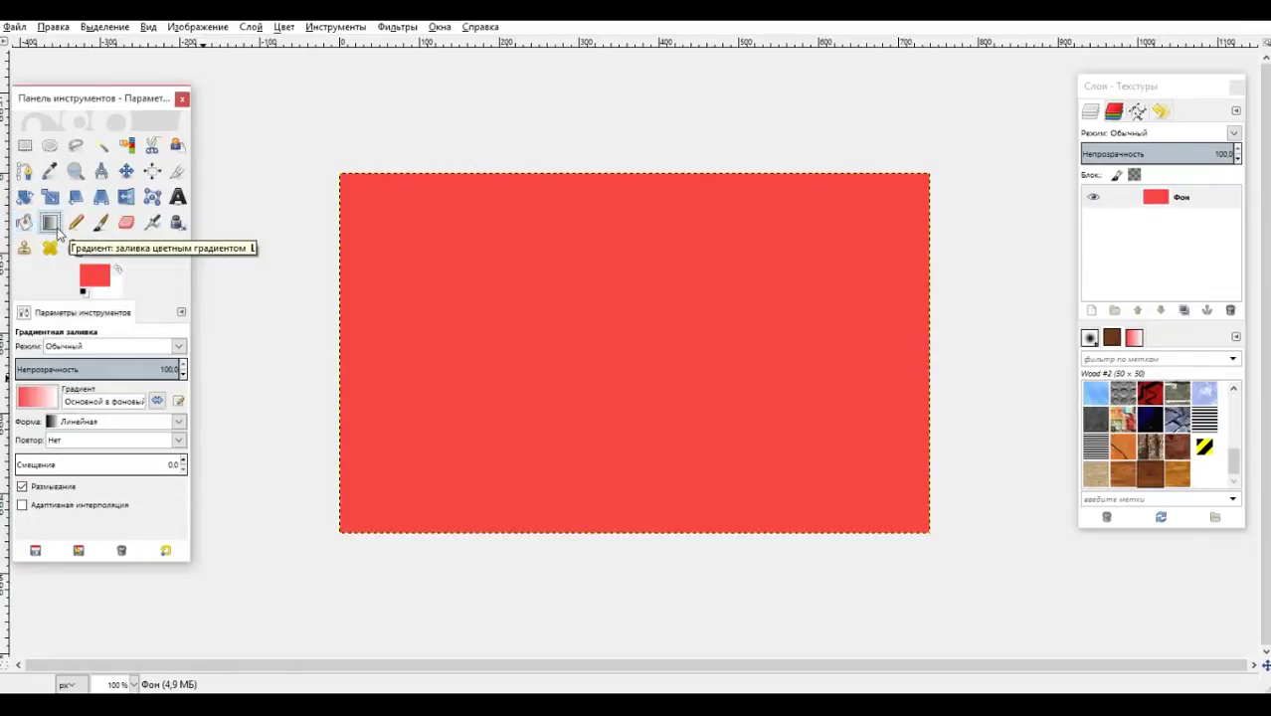
pyautogui.moveTo(527, 299); pyautogui.dragTo(633, 355)
pyautogui.moveTo(596, 460); pyautogui.dragTo(639, 336)
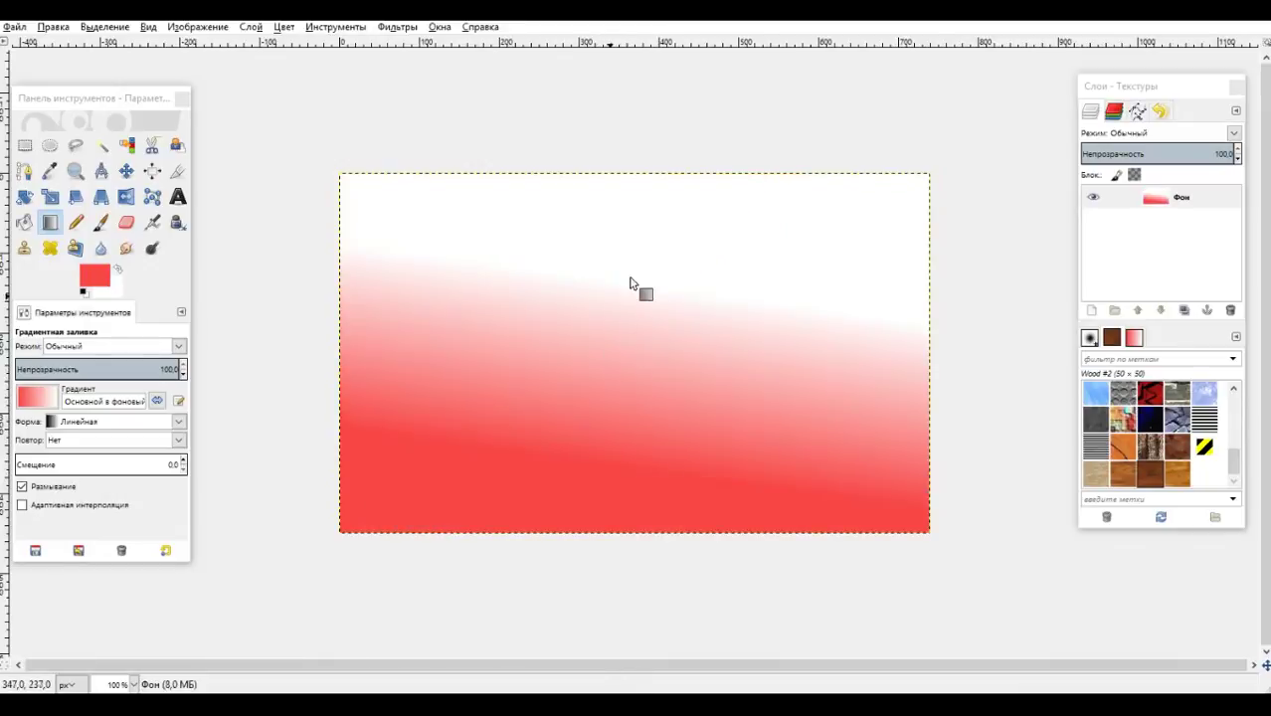
pyautogui.moveTo(630, 284)
pyautogui.mouseDown()
pyautogui.moveTo(649, 426)
pyautogui.moveTo(613, 298)
pyautogui.mouseUp()
pyautogui.moveTo(403, 228); pyautogui.dragTo(863, 510)
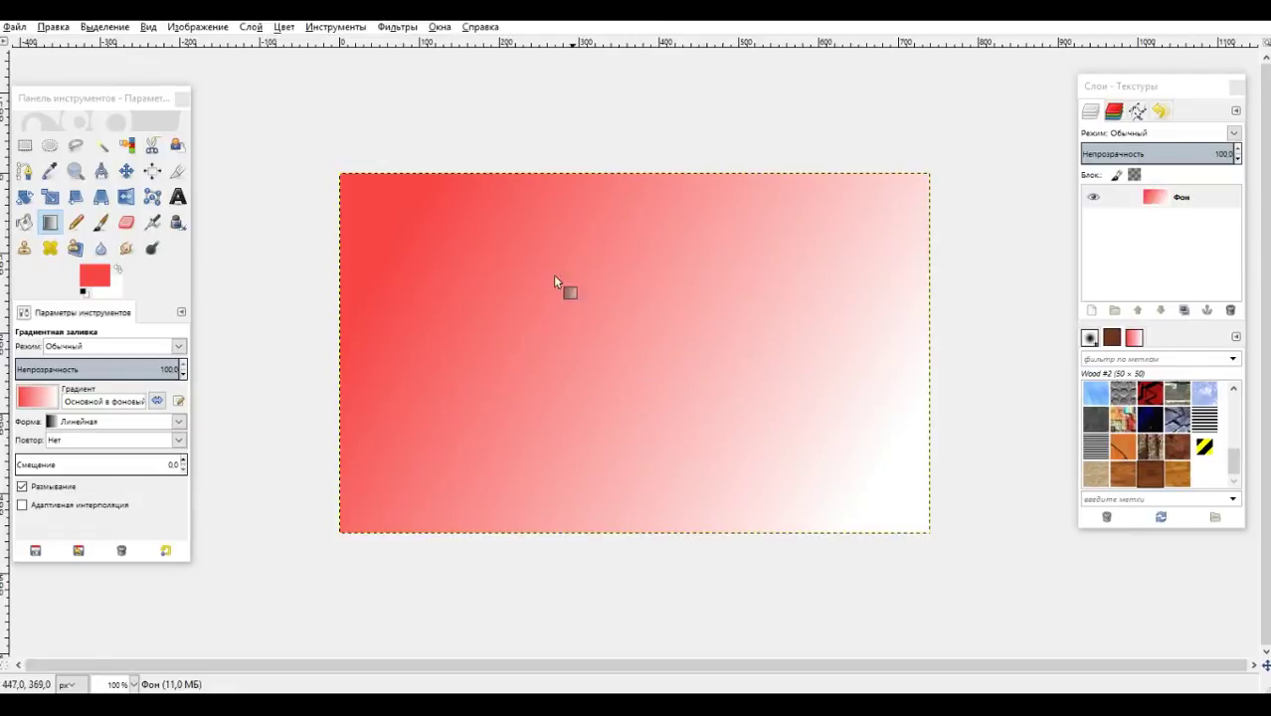
pyautogui.moveTo(416, 199); pyautogui.dragTo(726, 395)
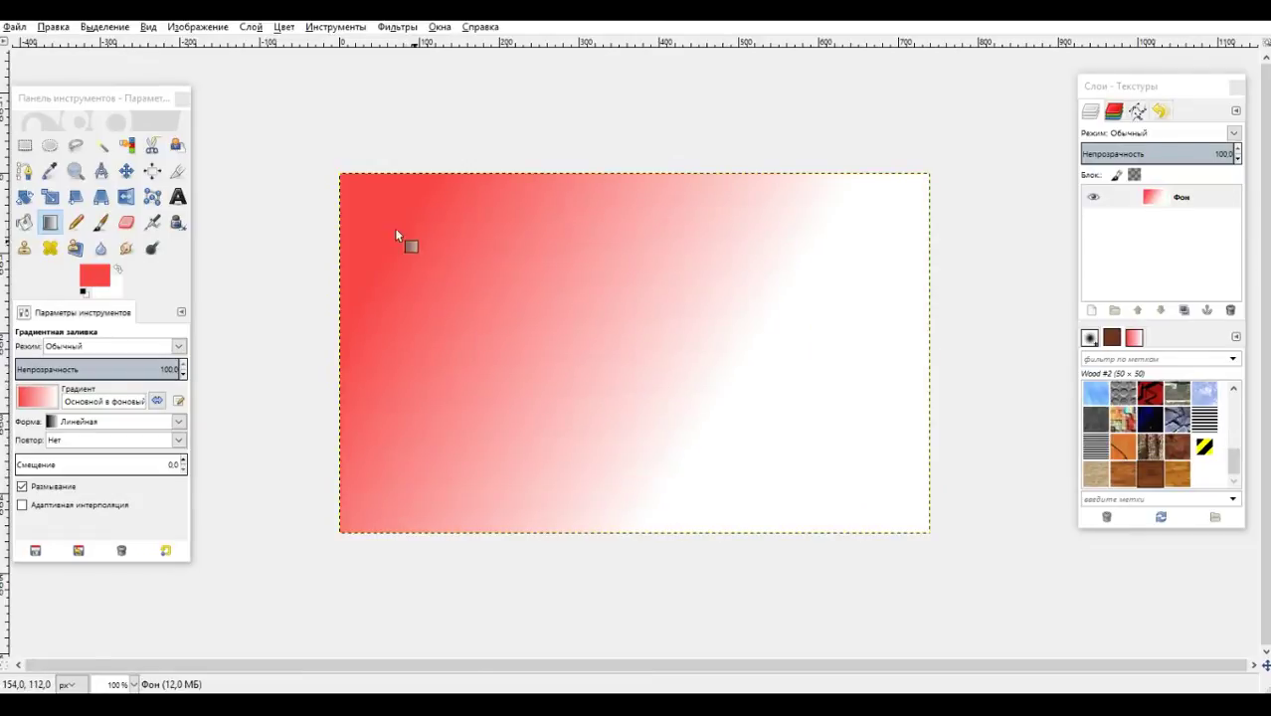
pyautogui.moveTo(378, 216); pyautogui.dragTo(558, 309)
pyautogui.moveTo(376, 186); pyautogui.dragTo(391, 215)
pyautogui.click(48, 225)
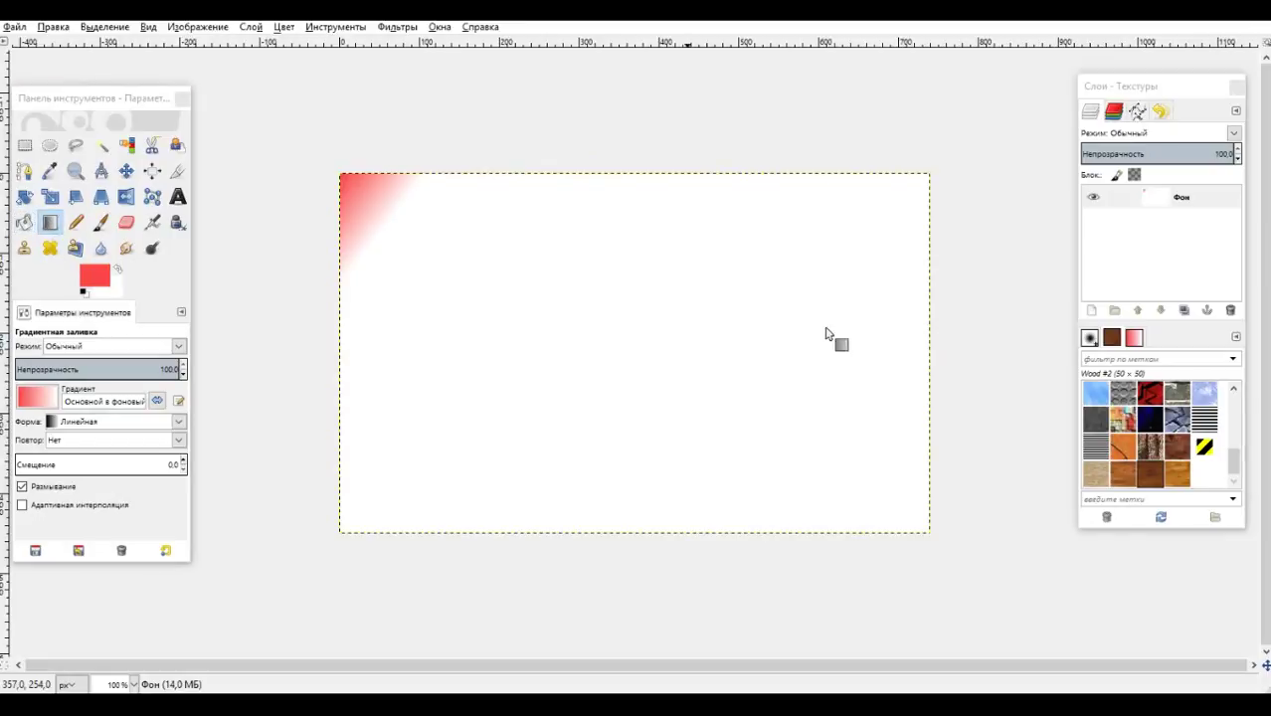
# Bucket-fill the white background and the gradient bands in its upper-left corner with the red foreground colour.
pyautogui.click(21, 222)
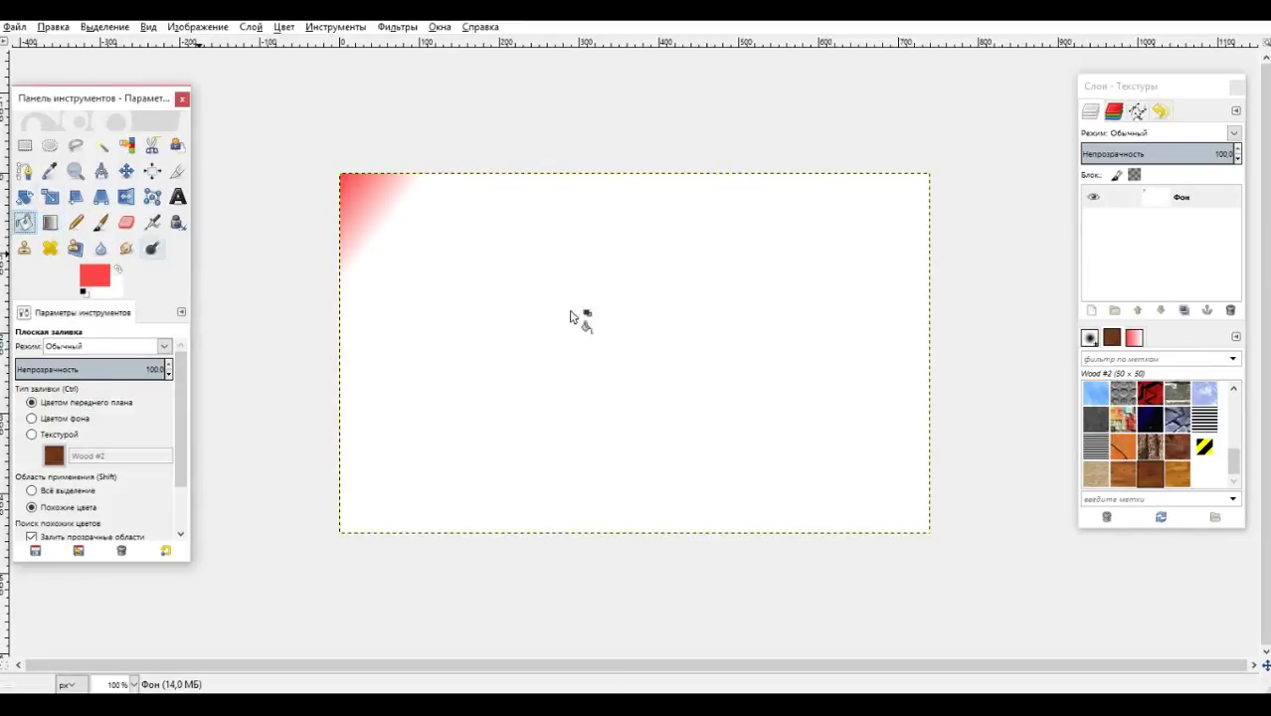
pyautogui.click(431, 392)
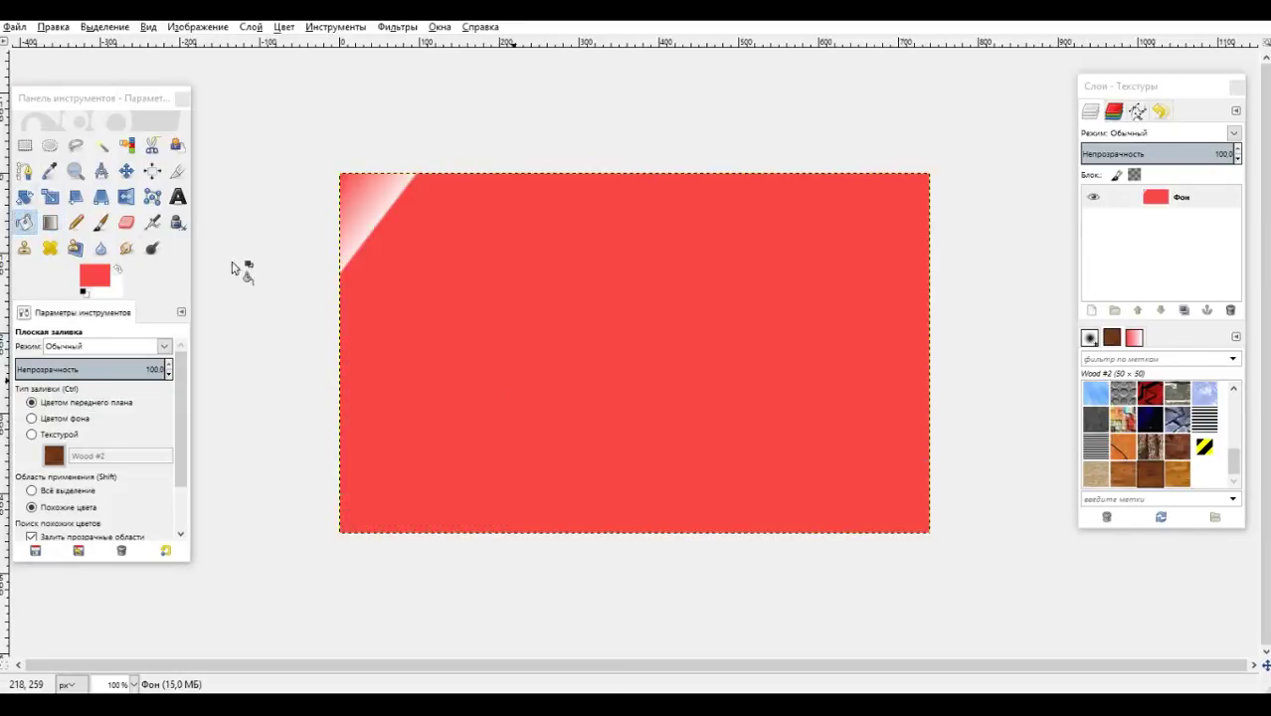
pyautogui.click(391, 202)
pyautogui.click(379, 204)
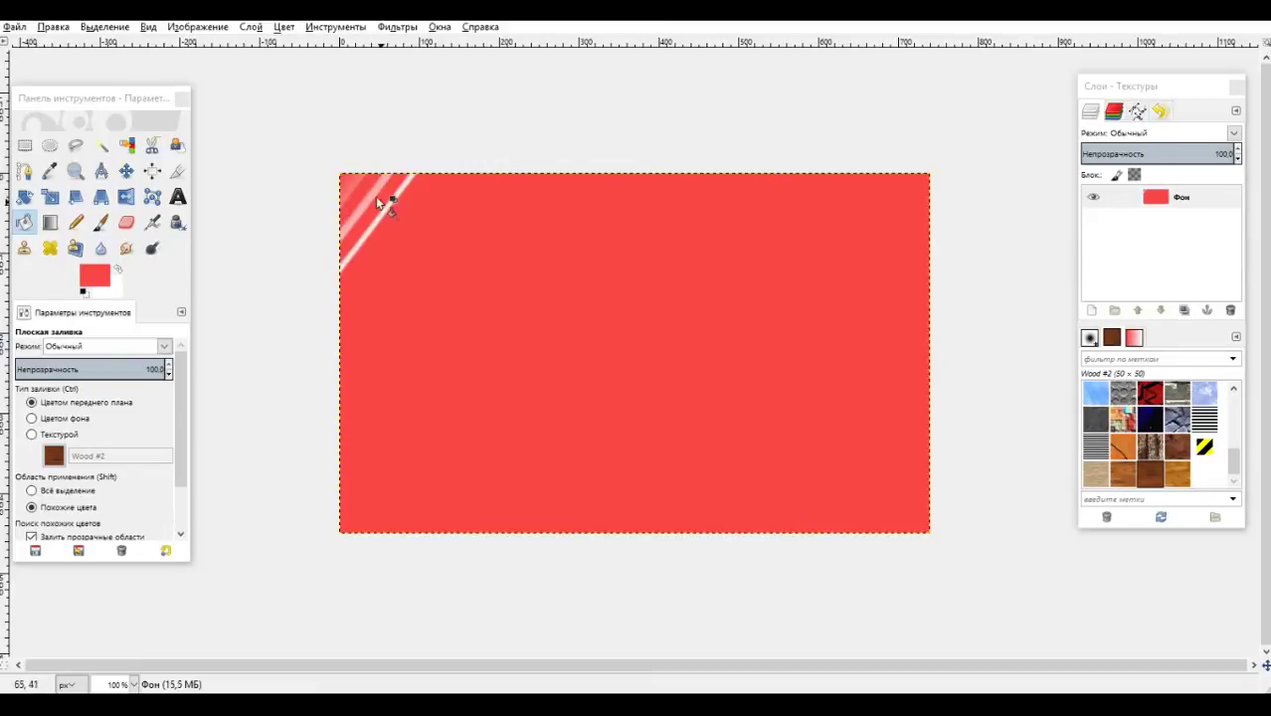
pyautogui.click(362, 189)
pyautogui.click(352, 182)
pyautogui.click(383, 209)
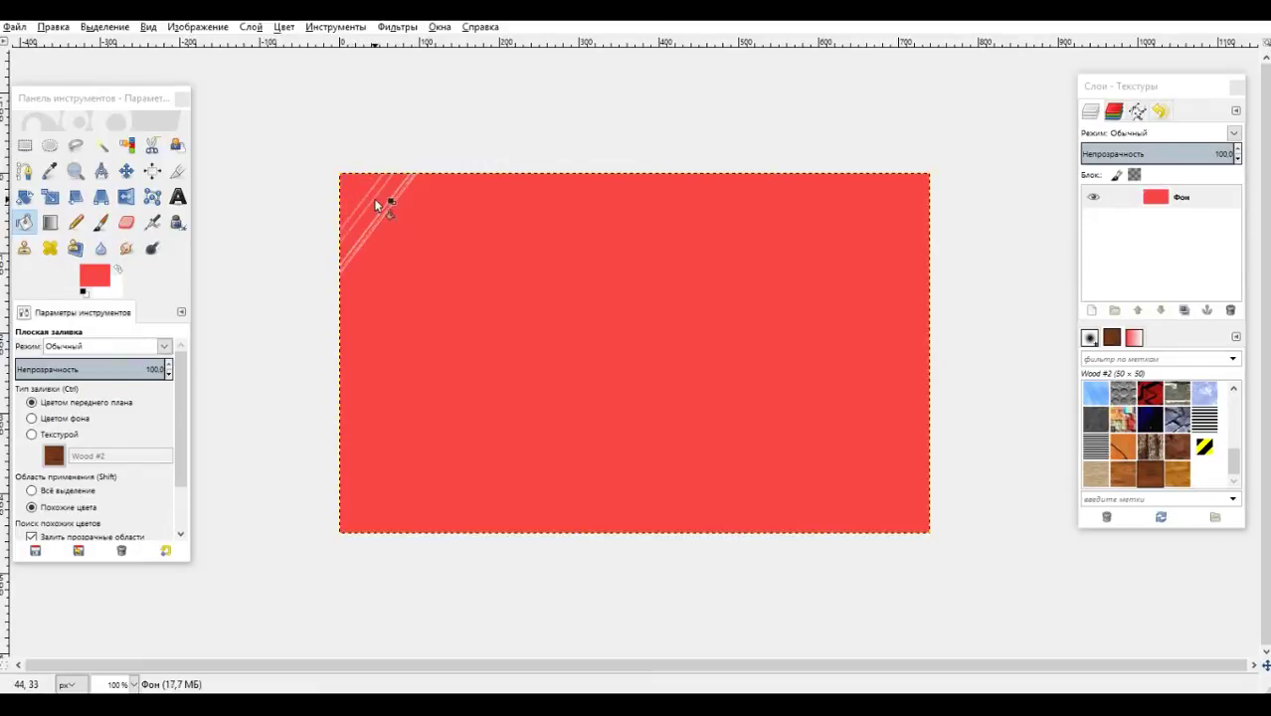
# Add a text box about 503 × 223 px across the canvas containing the word "youtube" in white.
pyautogui.click(178, 198)
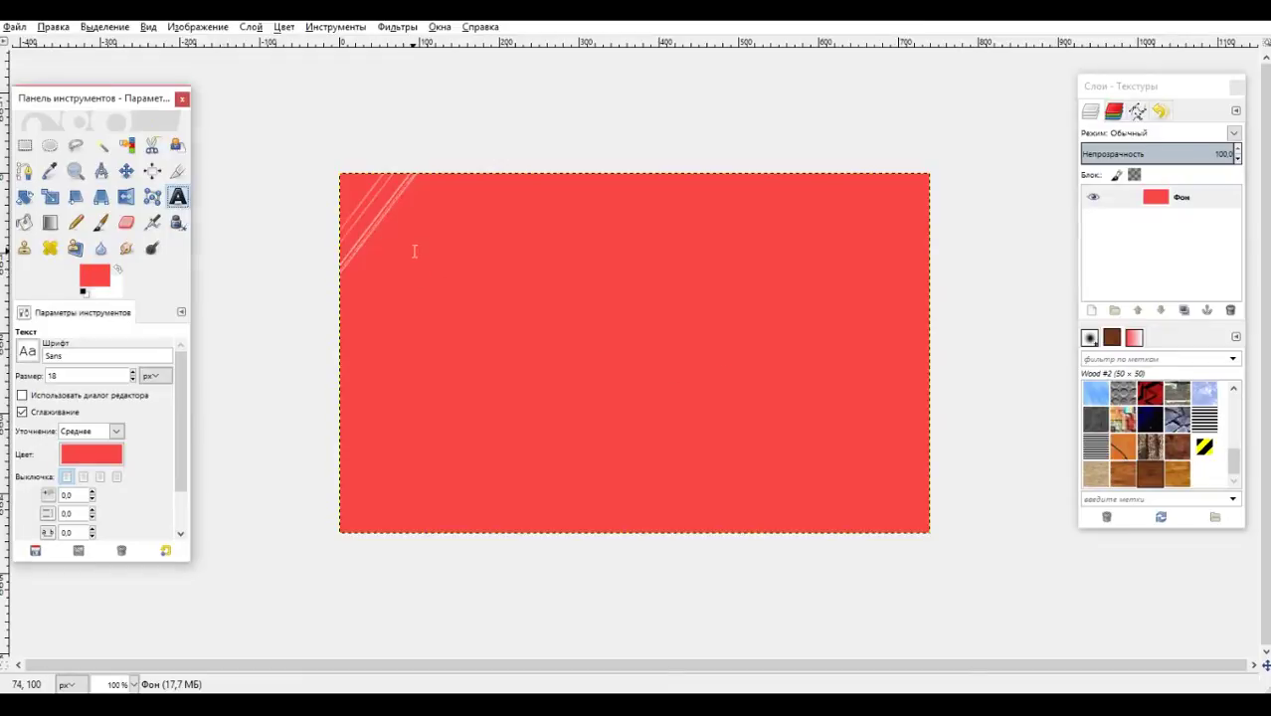
pyautogui.moveTo(415, 251); pyautogui.dragTo(817, 431)
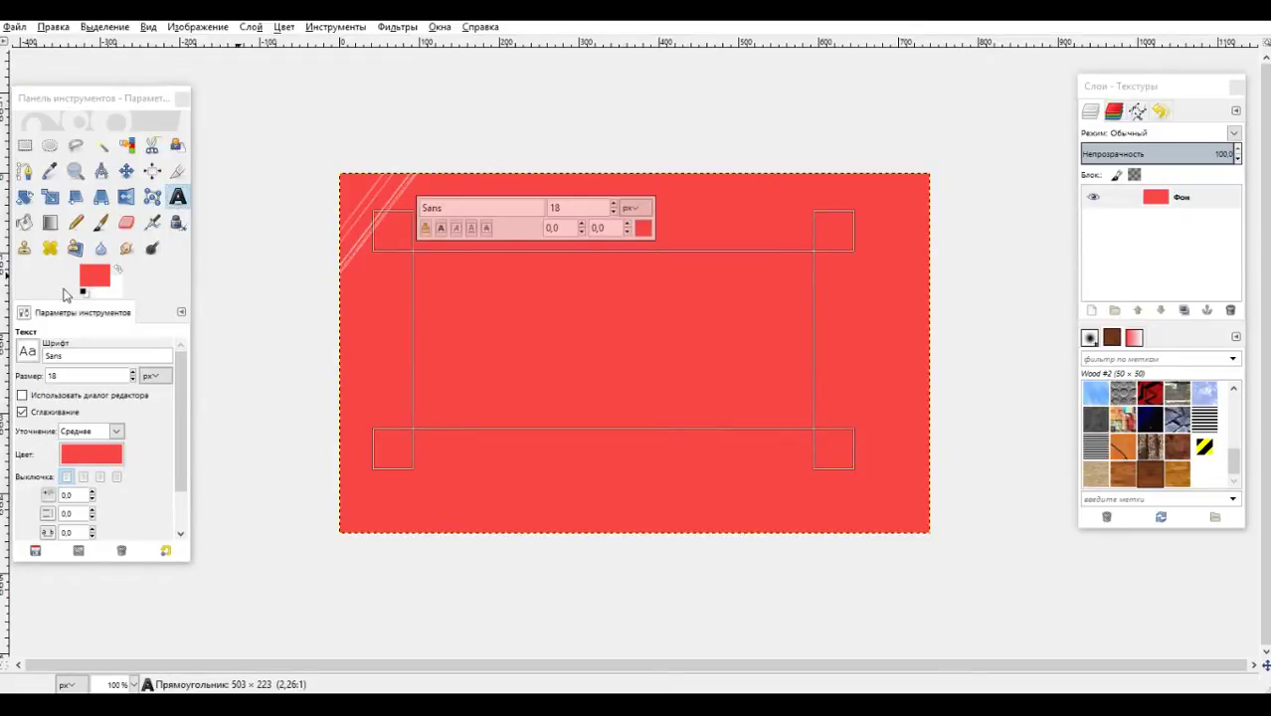
pyautogui.click(85, 280)
pyautogui.moveTo(117, 296); pyautogui.dragTo(168, 376)
pyautogui.click(209, 421)
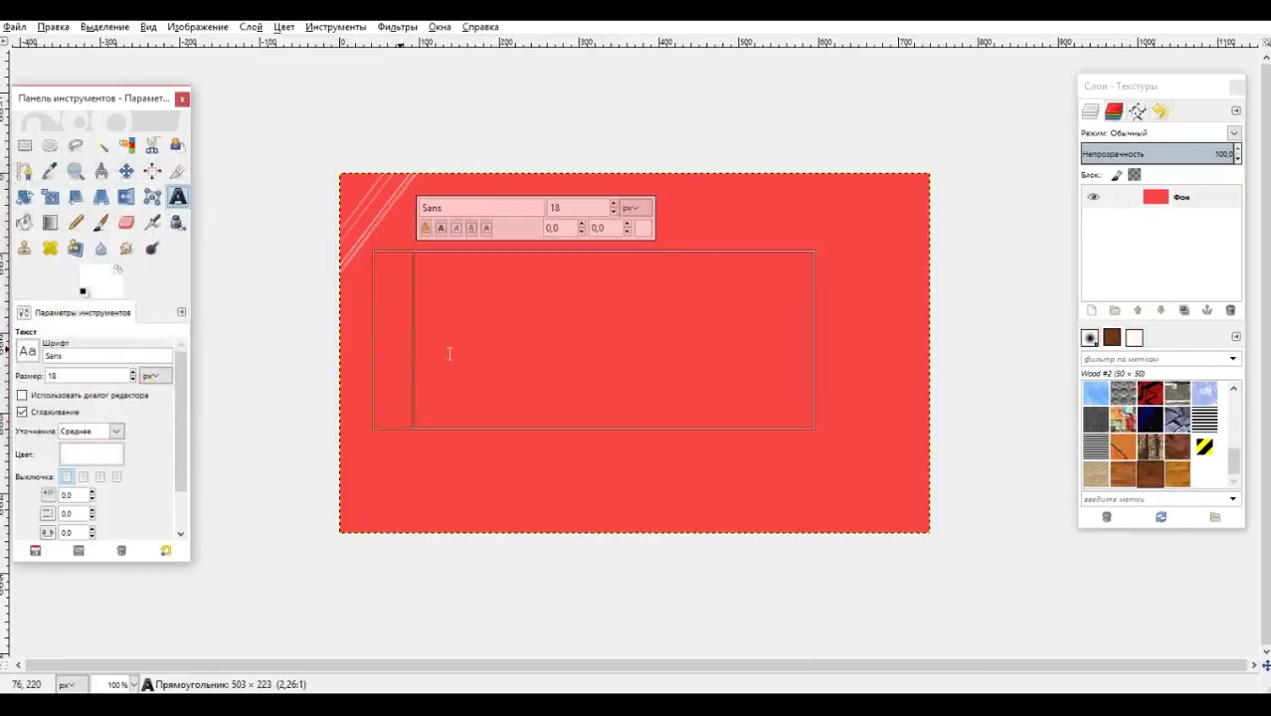
pyautogui.write('нщг')
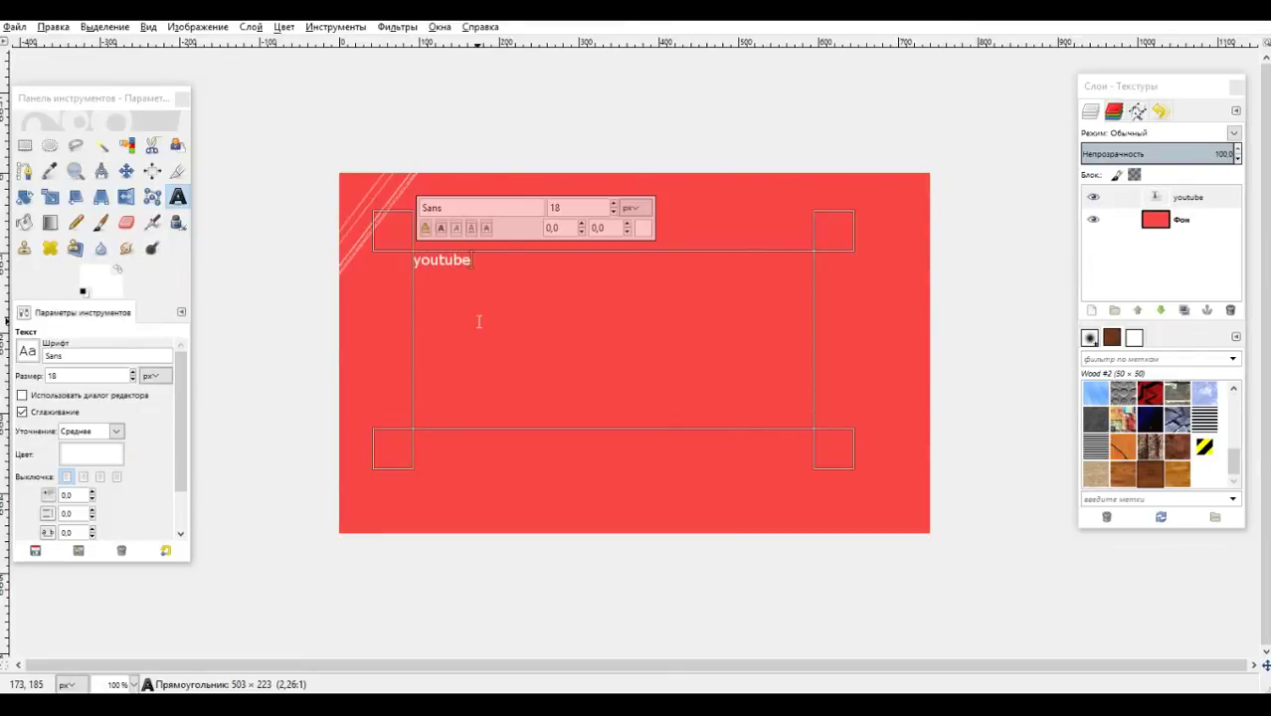
# Set the whole youtube text to the Galderglynn Titling Bold Italic font at 97 px.
pyautogui.hotkey('ctrl', 'a')
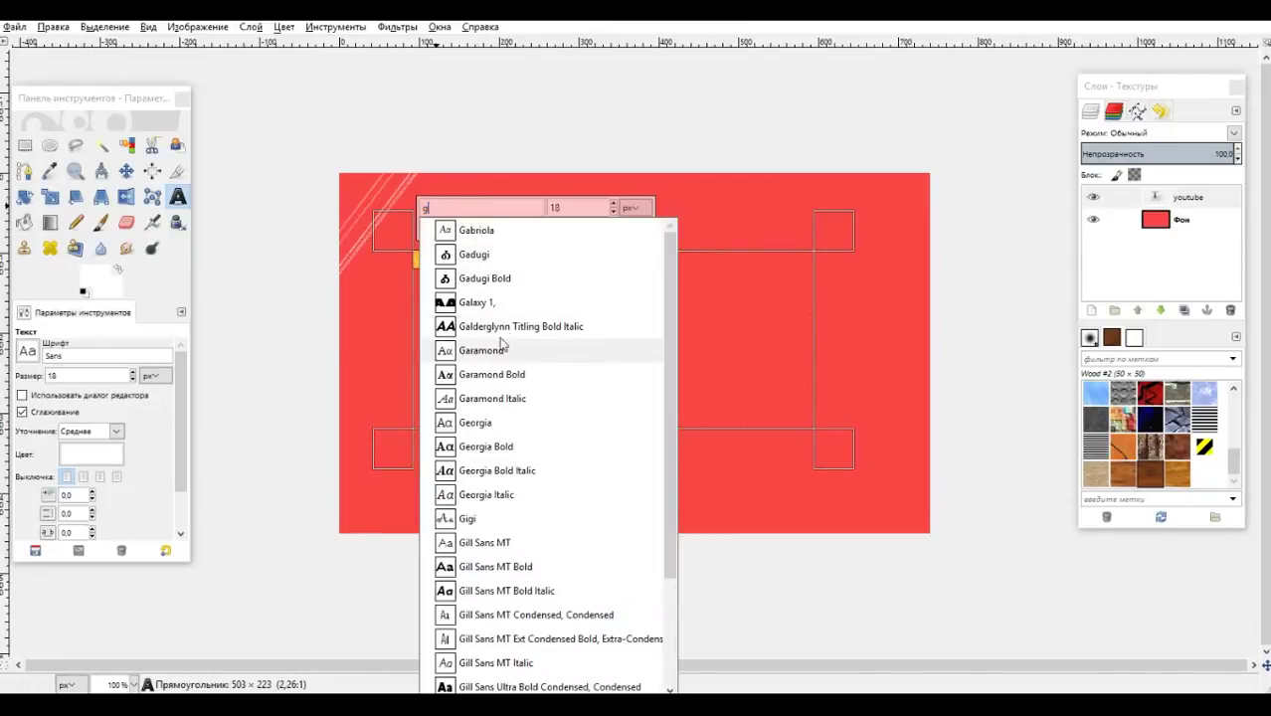
pyautogui.click(499, 320)
pyautogui.click(613, 206)
pyautogui.click(613, 206)
pyautogui.click(613, 206)
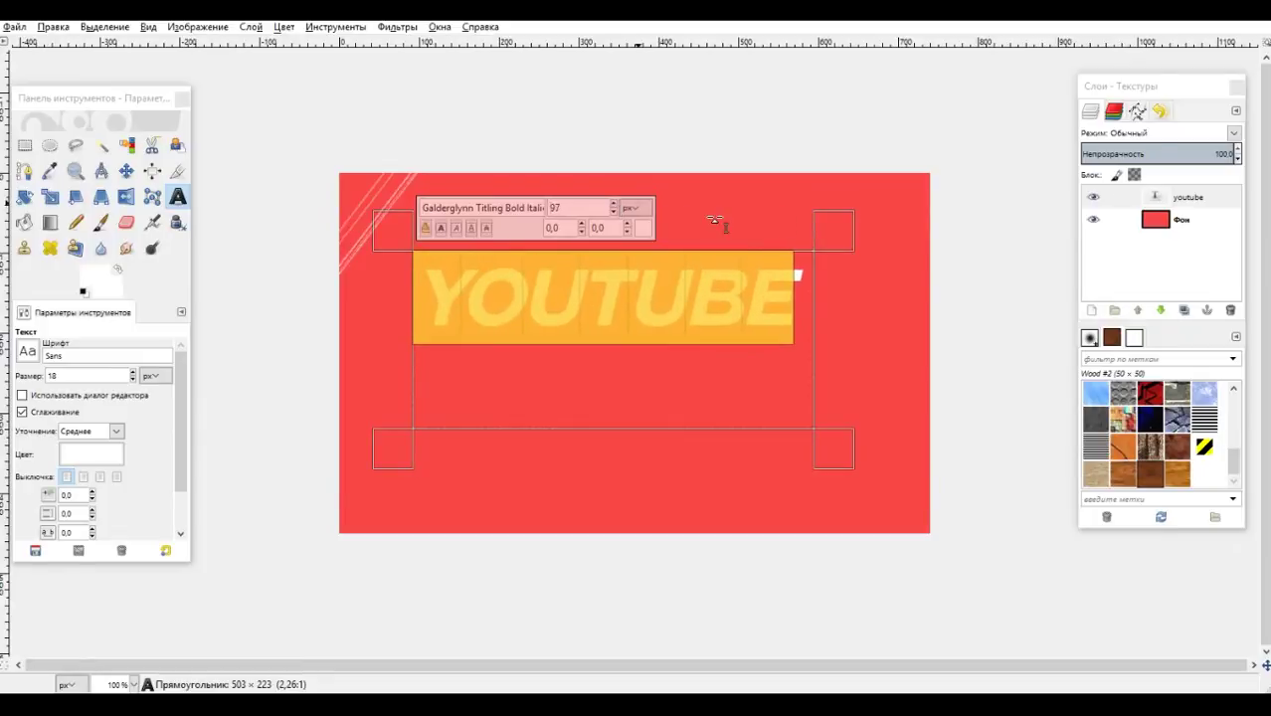
# Enlarge the text box to nearly the canvas width and set the text size to 132 px.
pyautogui.moveTo(824, 235); pyautogui.dragTo(903, 198)
pyautogui.click(613, 162)
pyautogui.moveTo(381, 198); pyautogui.dragTo(331, 196)
pyautogui.moveTo(938, 198); pyautogui.dragTo(949, 199)
pyautogui.click(715, 297)
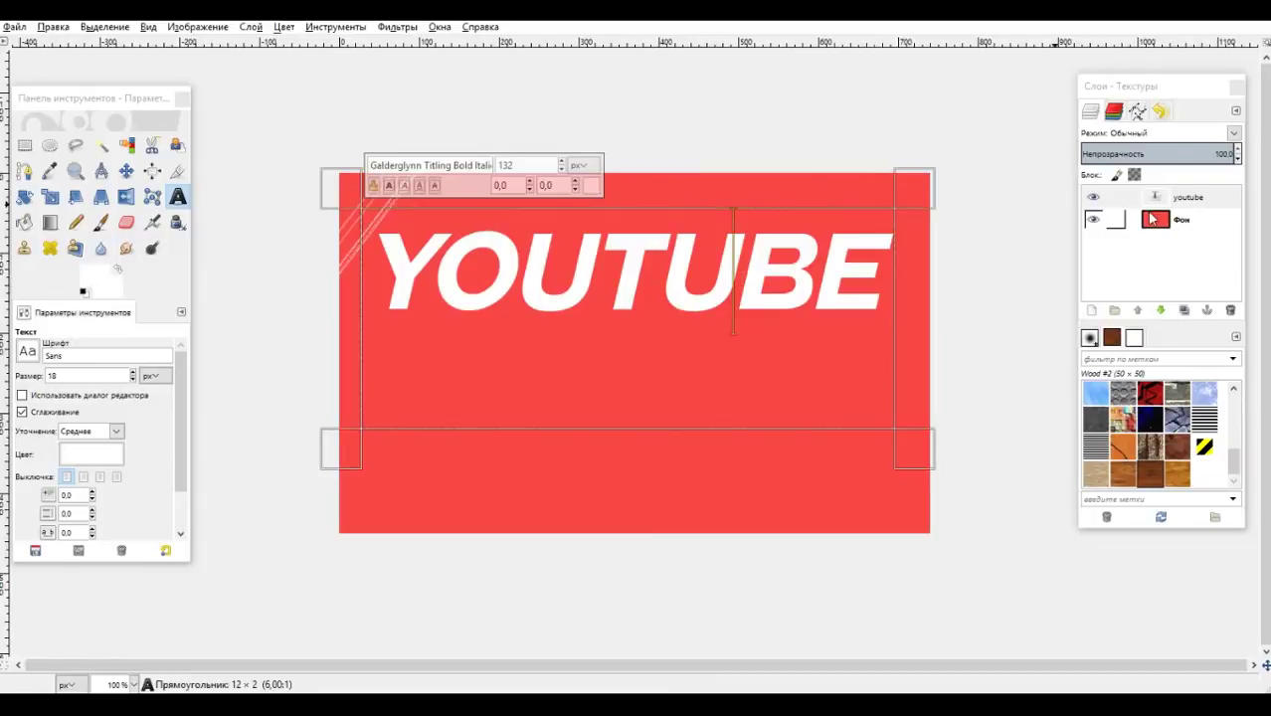
pyautogui.moveTo(1182, 93); pyautogui.dragTo(1179, 86)
pyautogui.click(1165, 214)
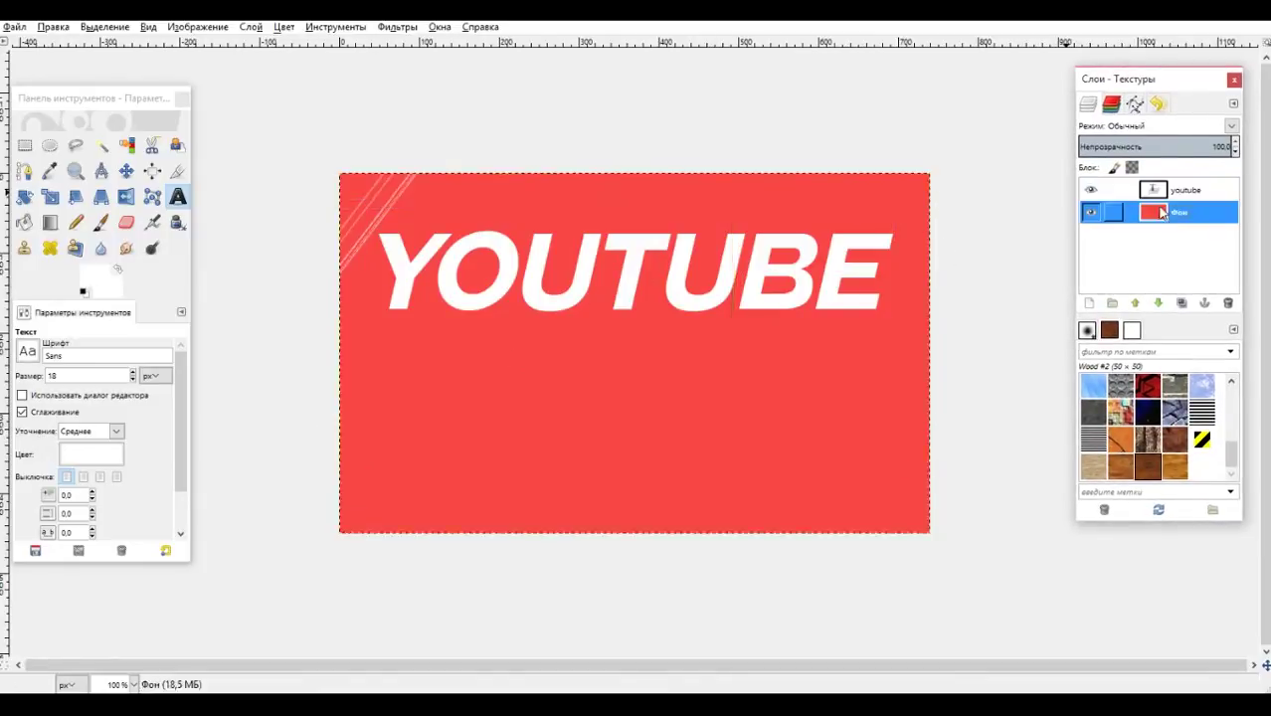
pyautogui.click(1165, 192)
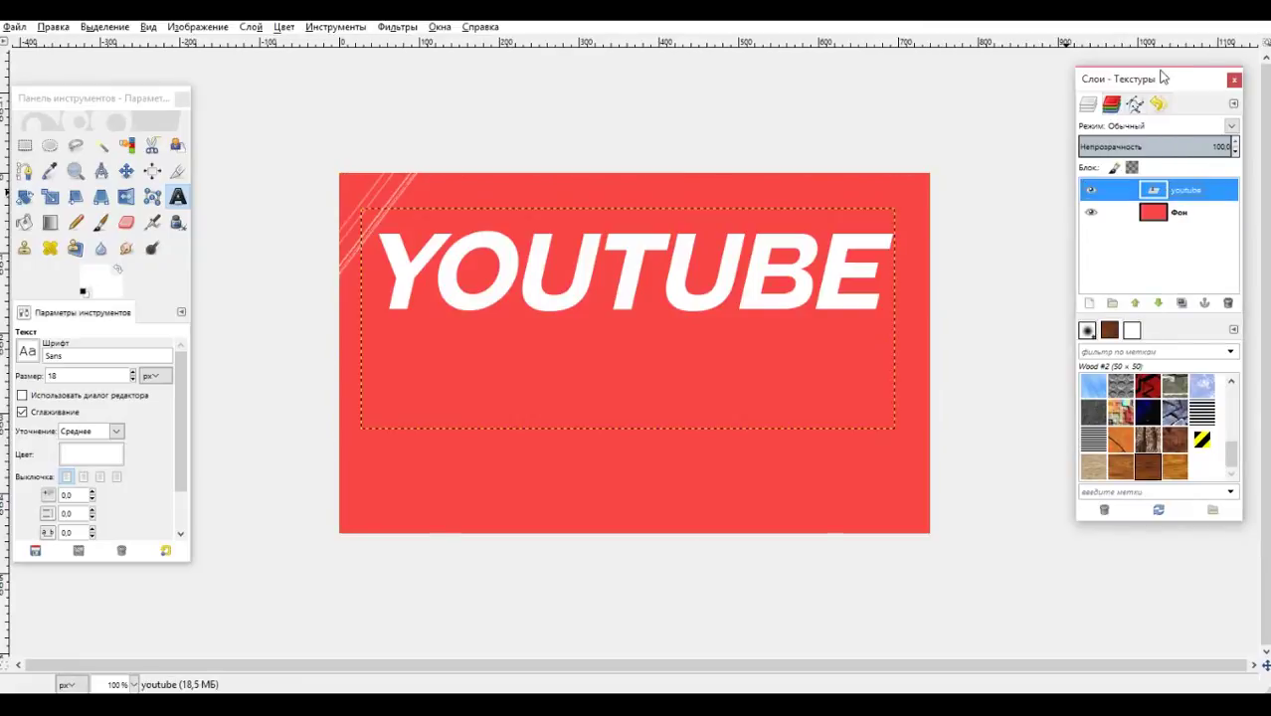
pyautogui.click(1170, 213)
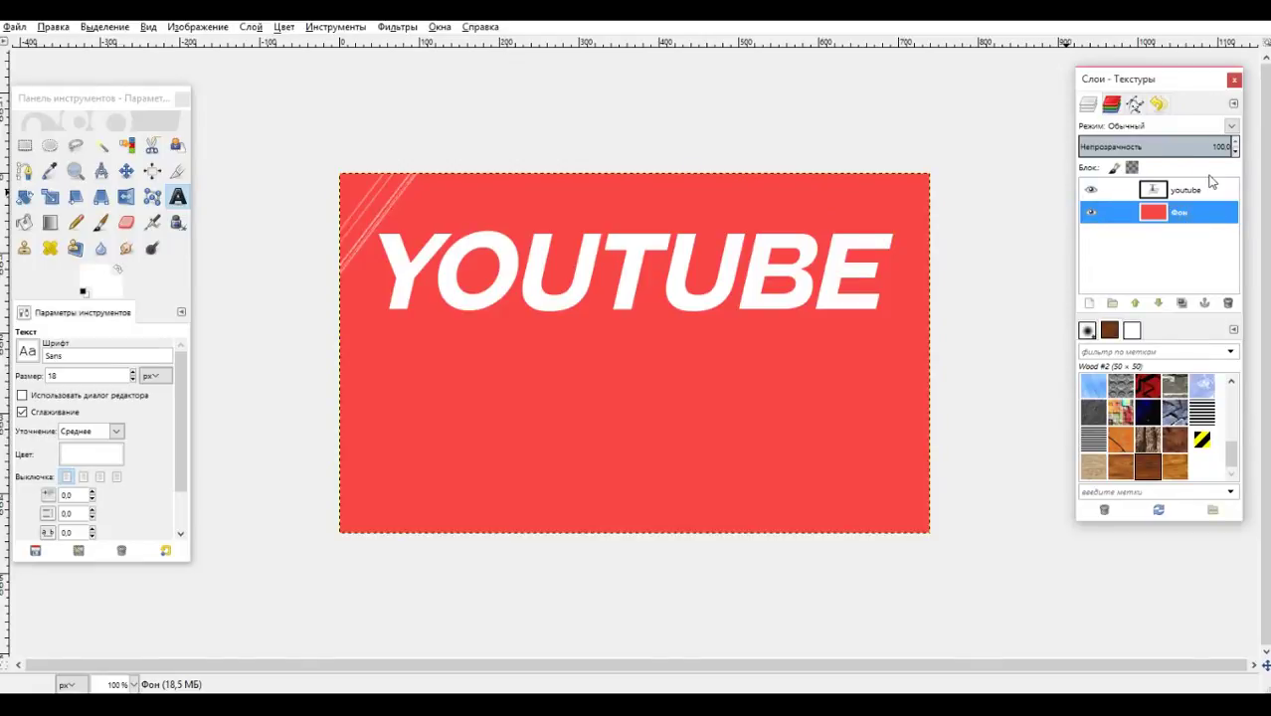
# Make youtube the active layer and convert its alpha channel to a selection around the letters.
pyautogui.click(1179, 190)
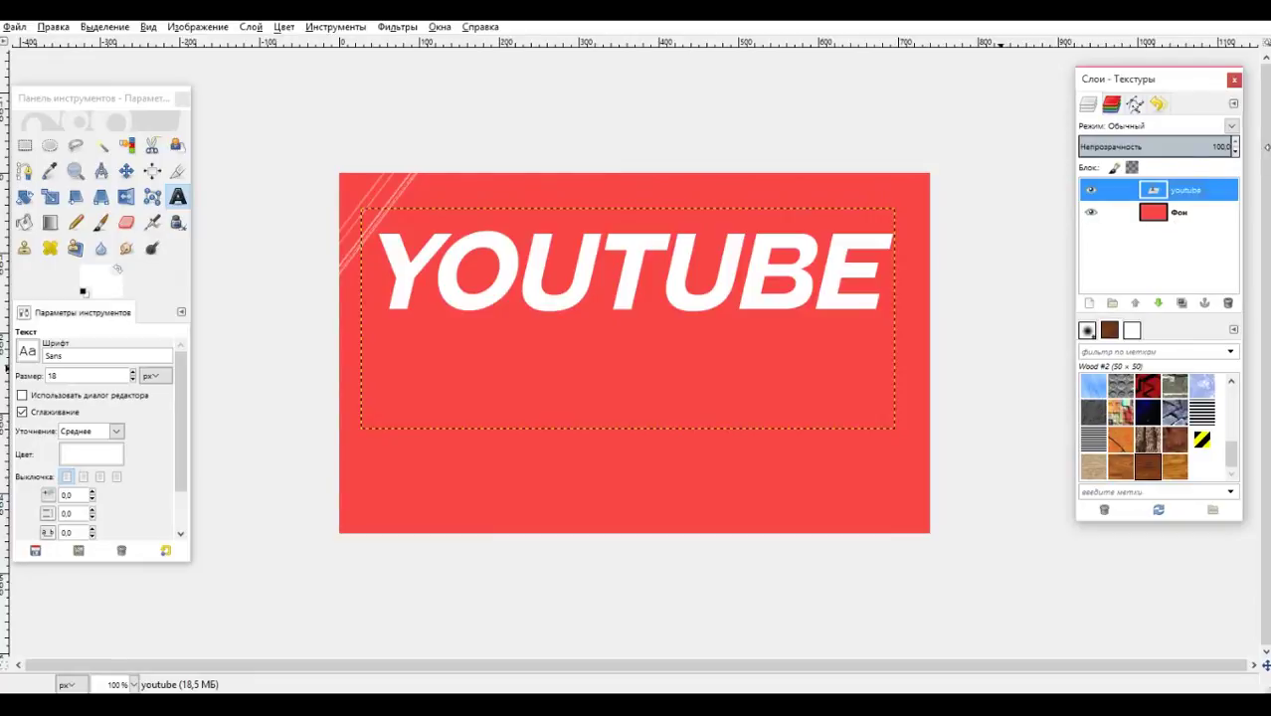
pyautogui.rightClick(1176, 199)
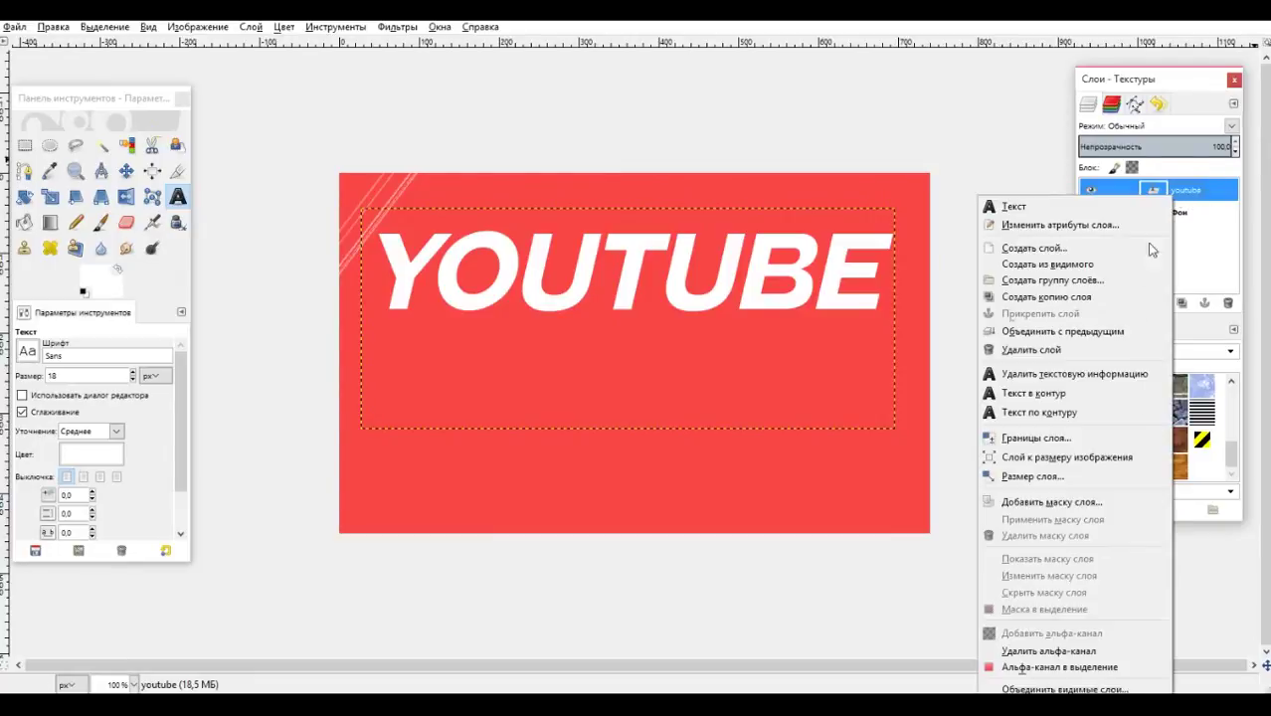
pyautogui.click(1027, 667)
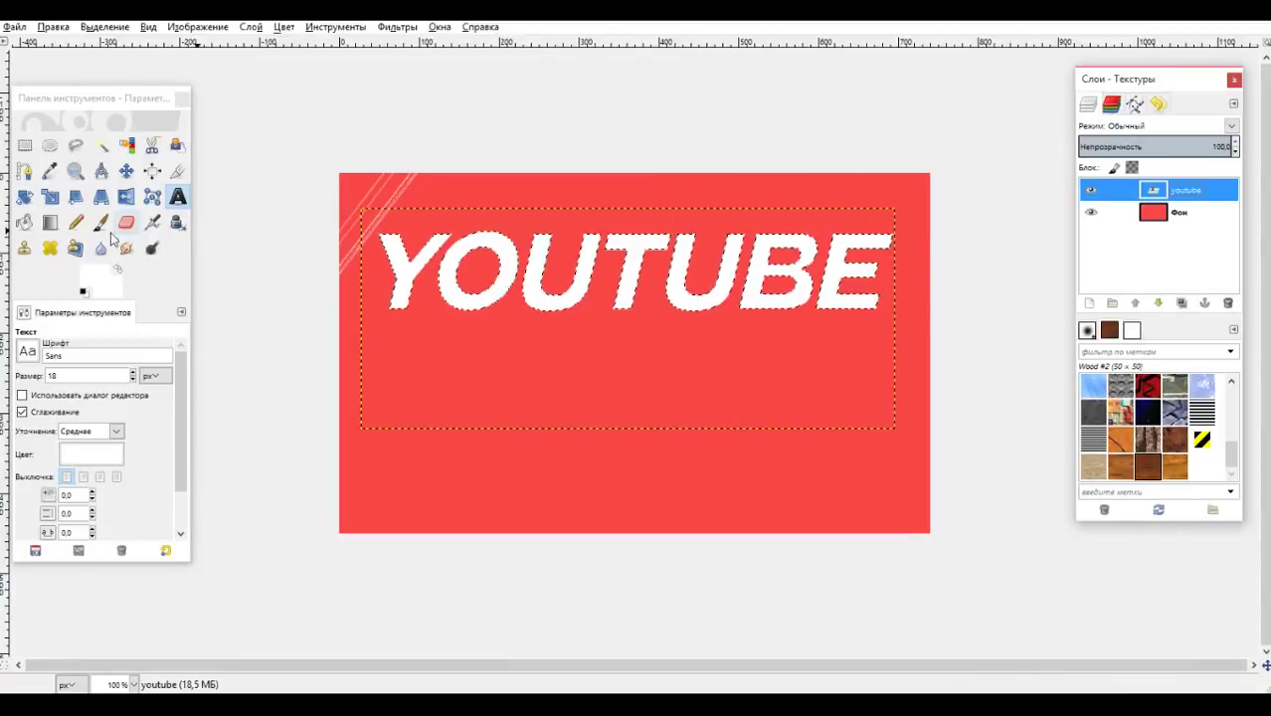
# Activate the Gradient tool and choose the Yellow Orange gradient for it.
pyautogui.click(50, 222)
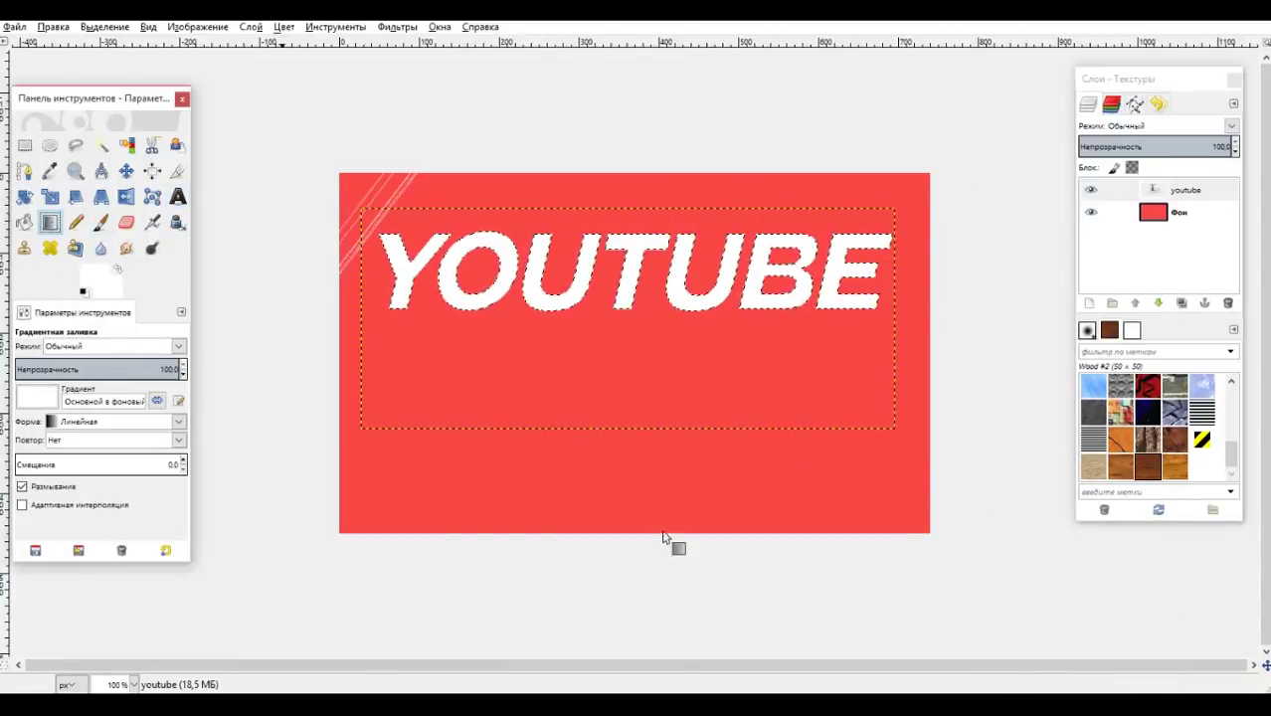
pyautogui.click(1128, 336)
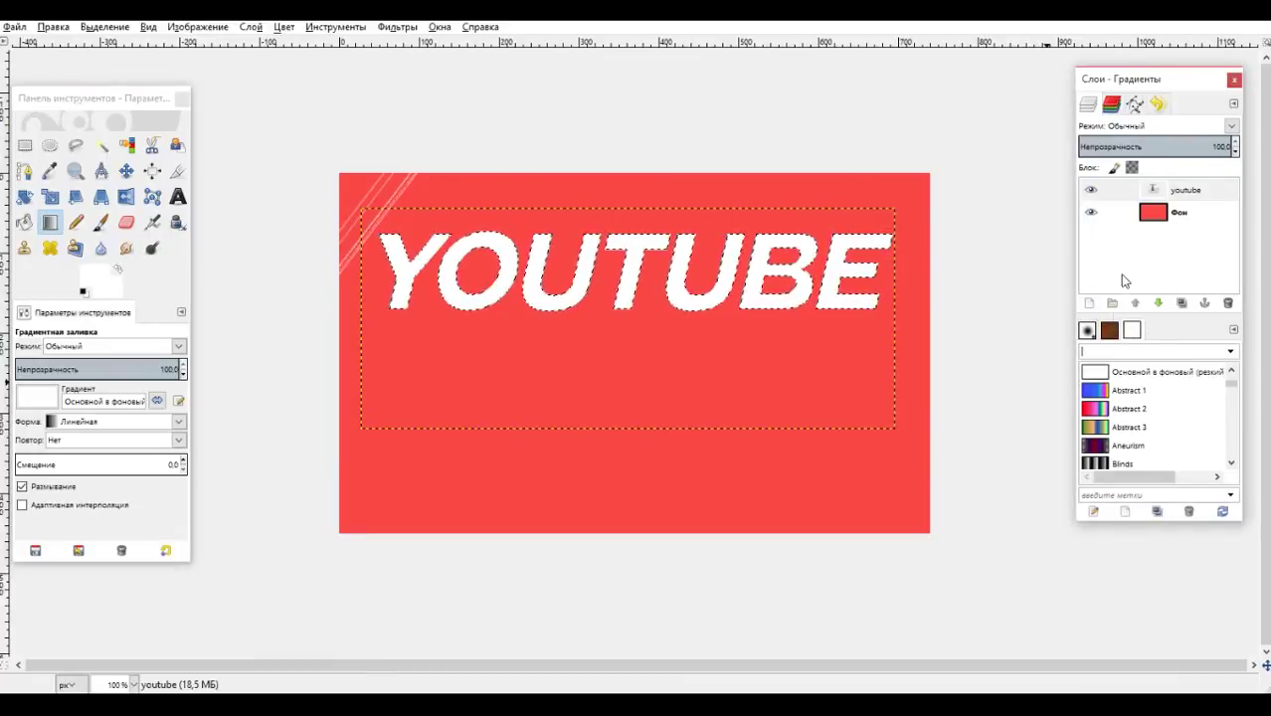
pyautogui.scroll(-4, 1139, 421)
pyautogui.scroll(1, 1144, 417)
pyautogui.click(1110, 330)
pyautogui.click(1091, 331)
pyautogui.click(1110, 335)
pyautogui.click(1131, 333)
pyautogui.scroll(4, 1130, 404)
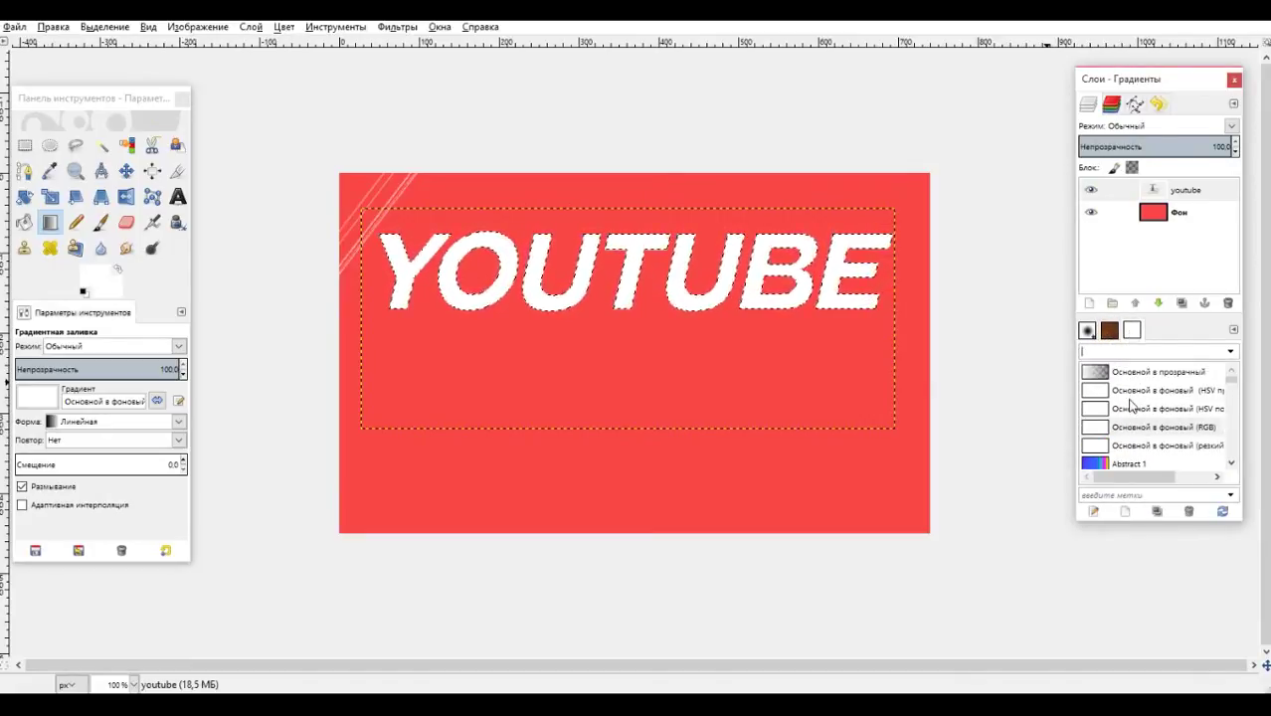
pyautogui.scroll(-5, 1130, 406)
pyautogui.scroll(-6, 1130, 406)
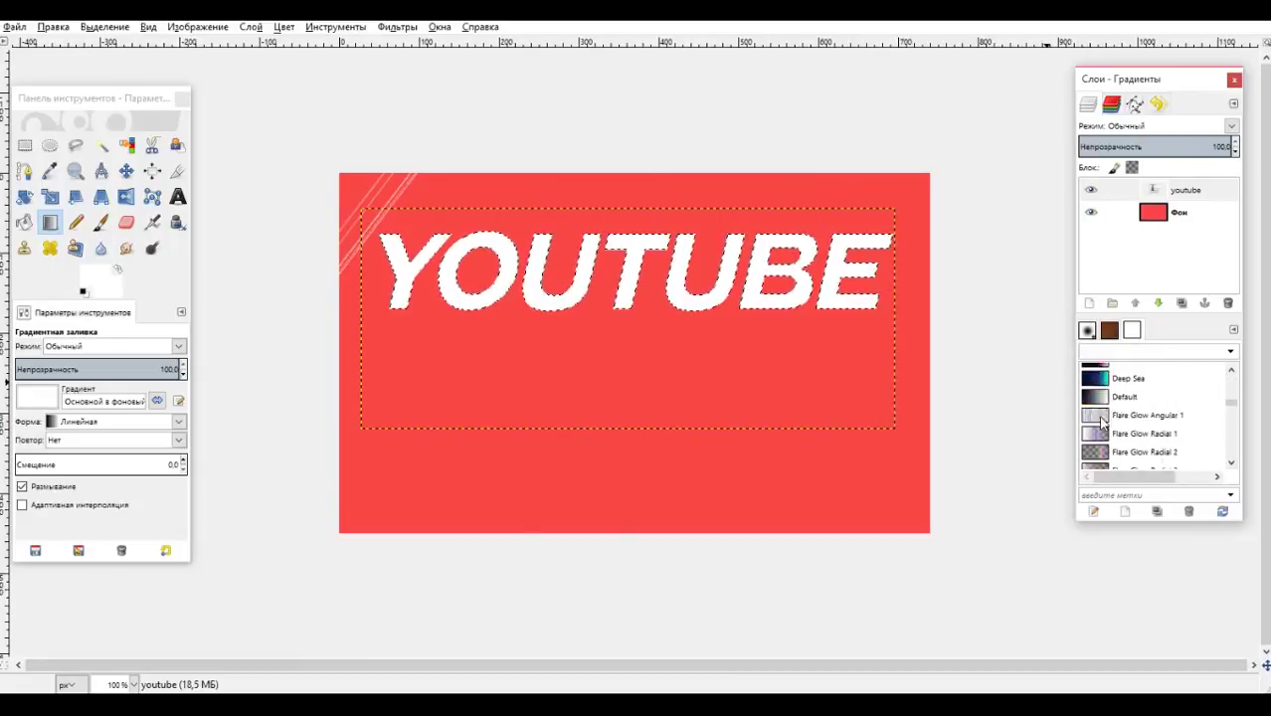
pyautogui.scroll(-10, 1142, 416)
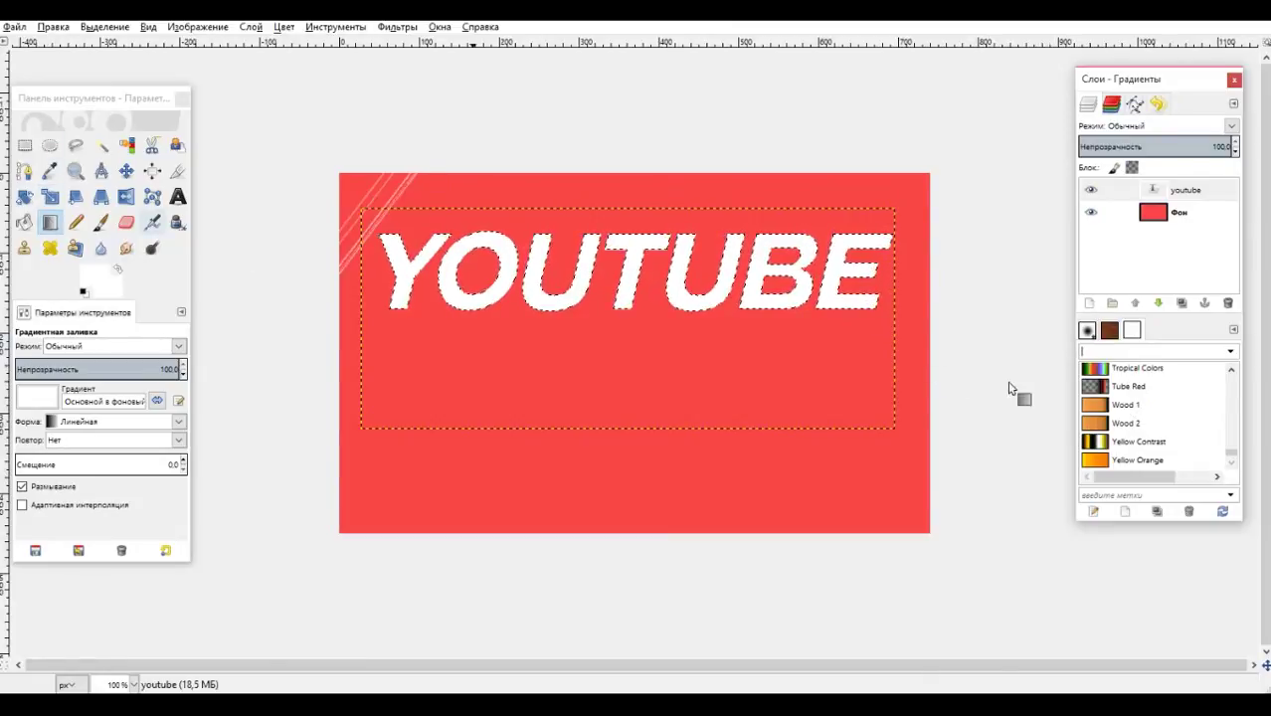
pyautogui.click(1134, 460)
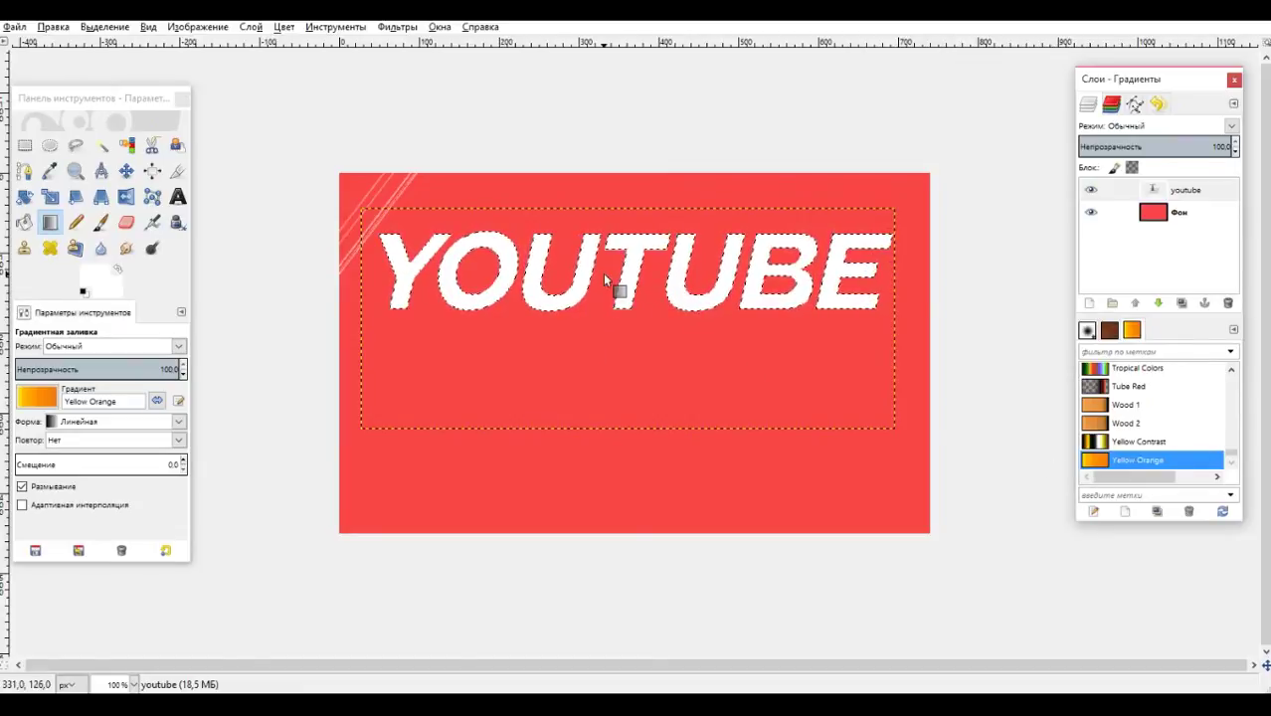
# Try the Yellow Orange gradient across the selected YOUTUBE letters with vertical fills of varying lengths and directions.
pyautogui.moveTo(586, 278); pyautogui.dragTo(583, 269)
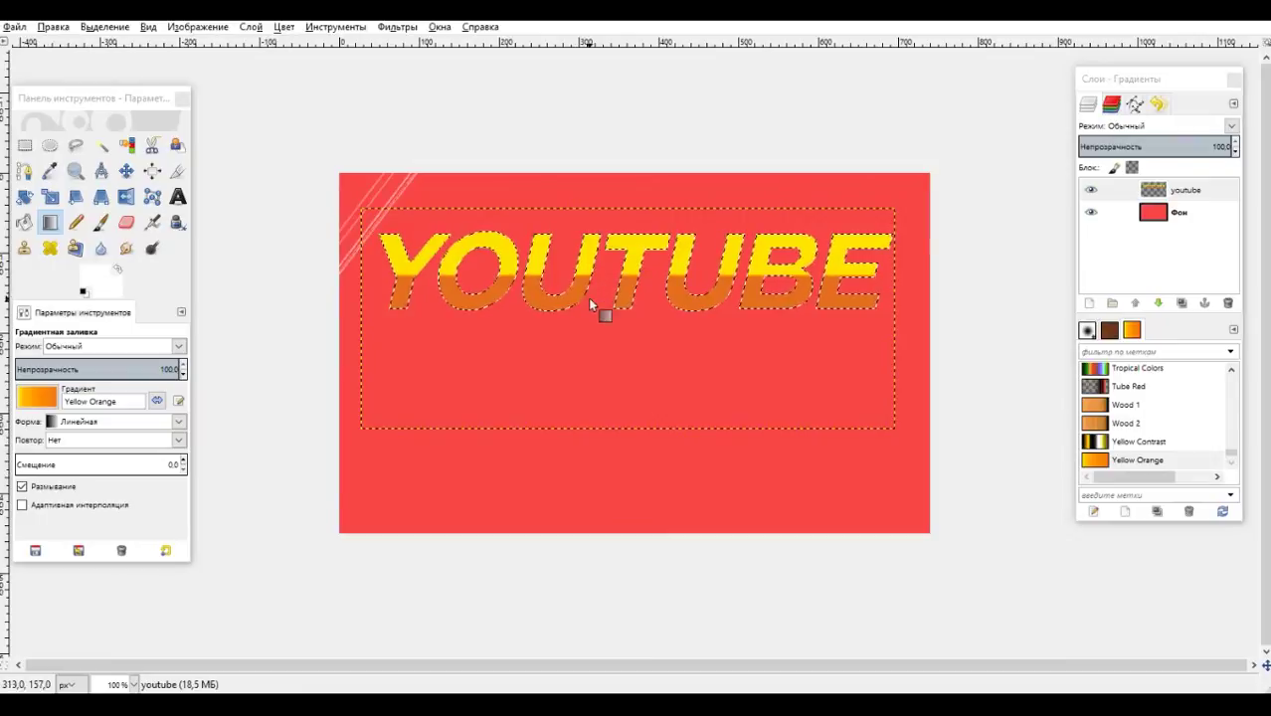
pyautogui.moveTo(581, 283); pyautogui.dragTo(580, 330)
pyautogui.moveTo(584, 276)
pyautogui.mouseDown()
pyautogui.moveTo(576, 318)
pyautogui.moveTo(582, 232)
pyautogui.moveTo(587, 273)
pyautogui.mouseUp()
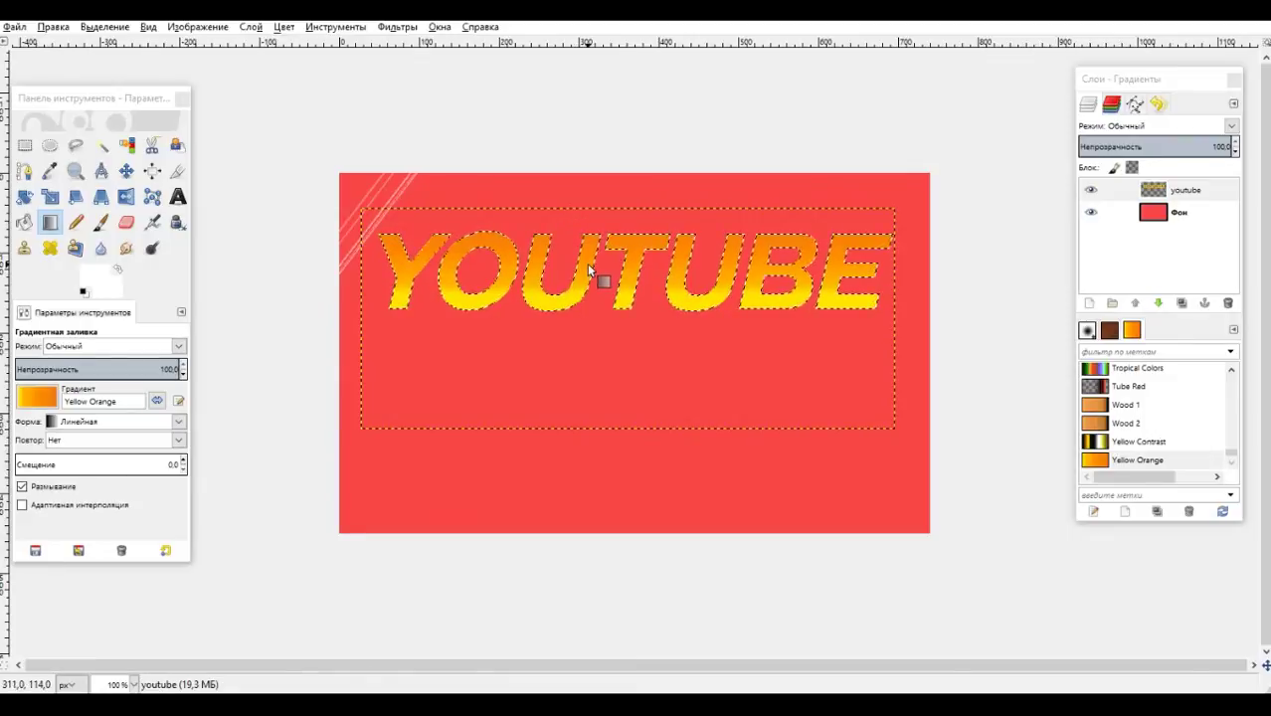
pyautogui.click(587, 264)
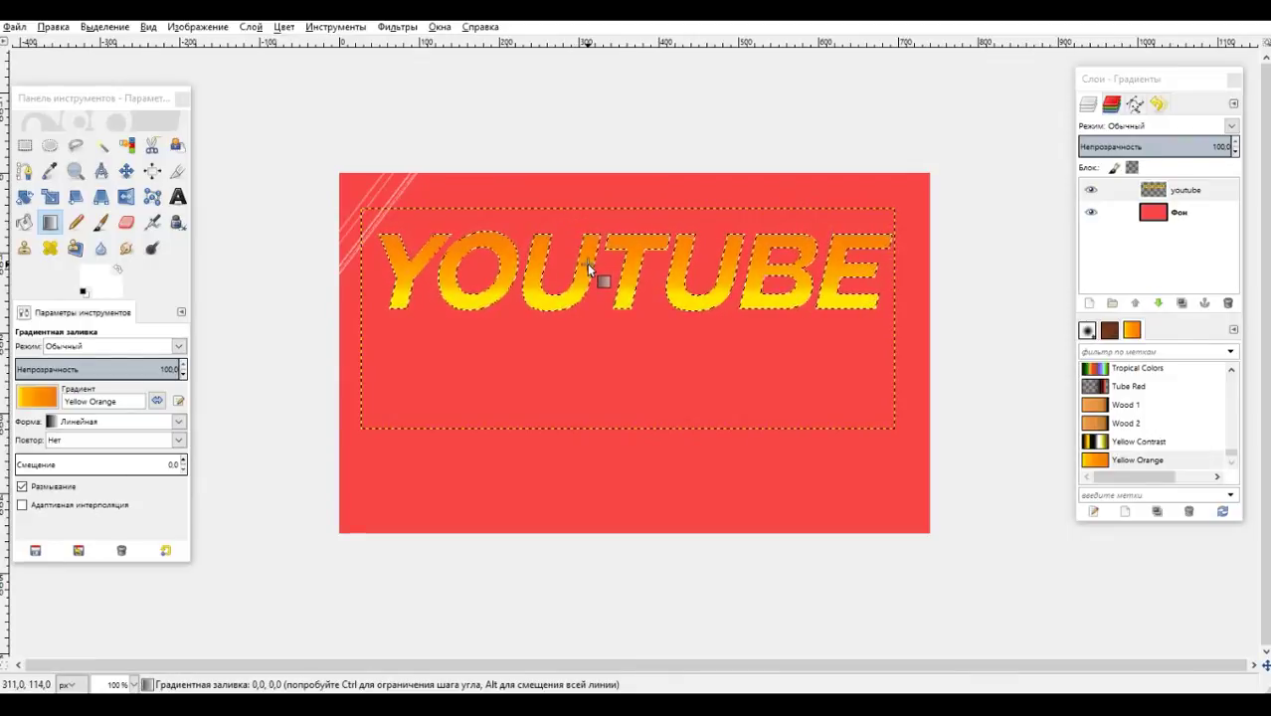
pyautogui.moveTo(587, 263); pyautogui.dragTo(576, 346)
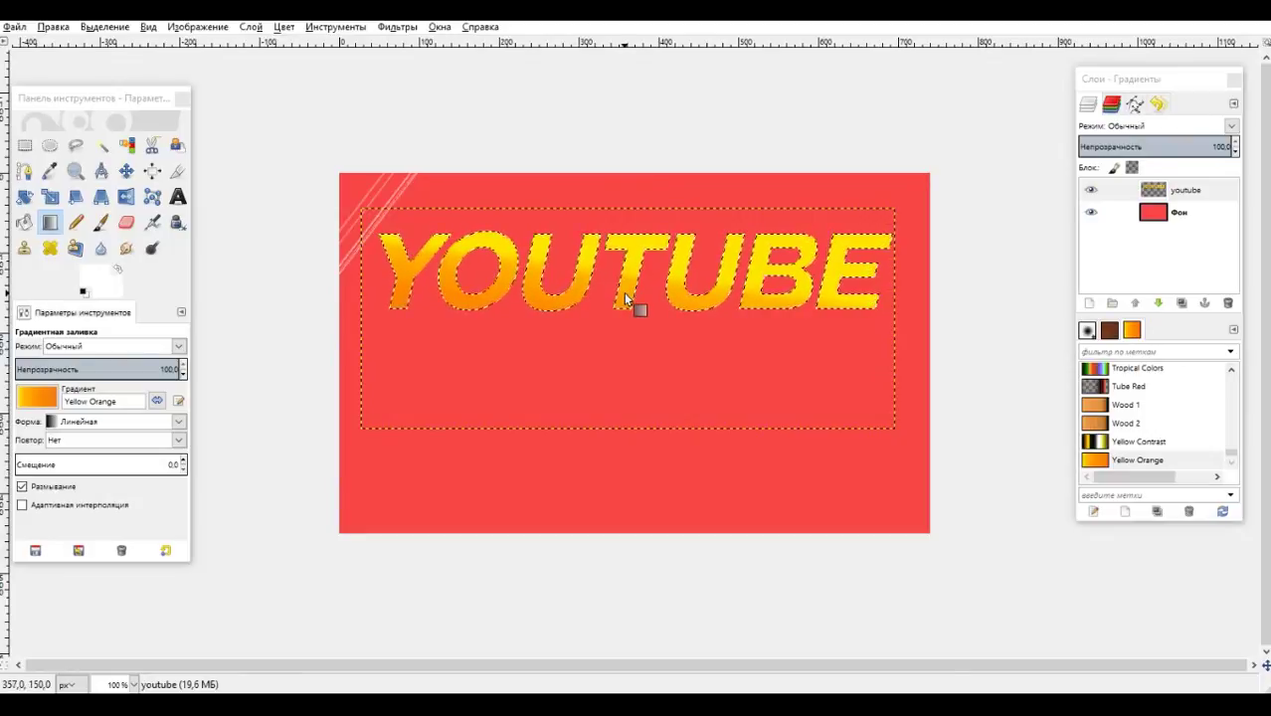
pyautogui.moveTo(624, 292); pyautogui.dragTo(619, 358)
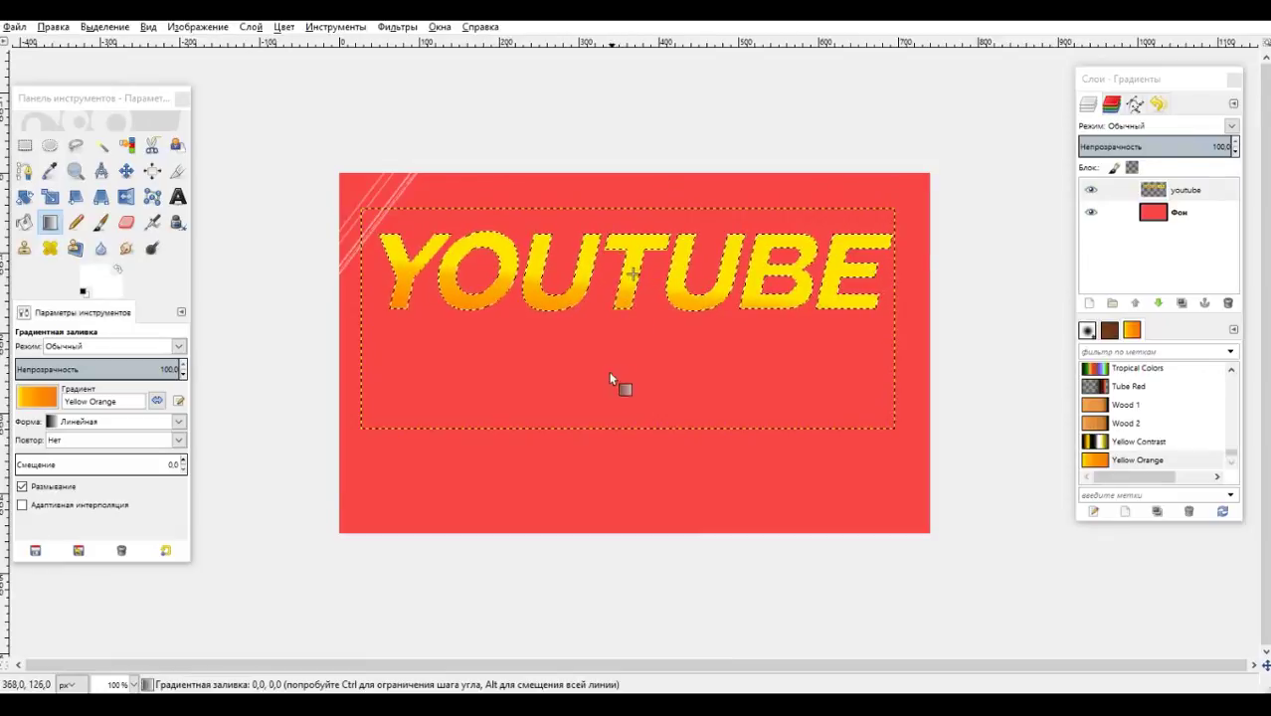
pyautogui.moveTo(608, 378); pyautogui.dragTo(606, 387)
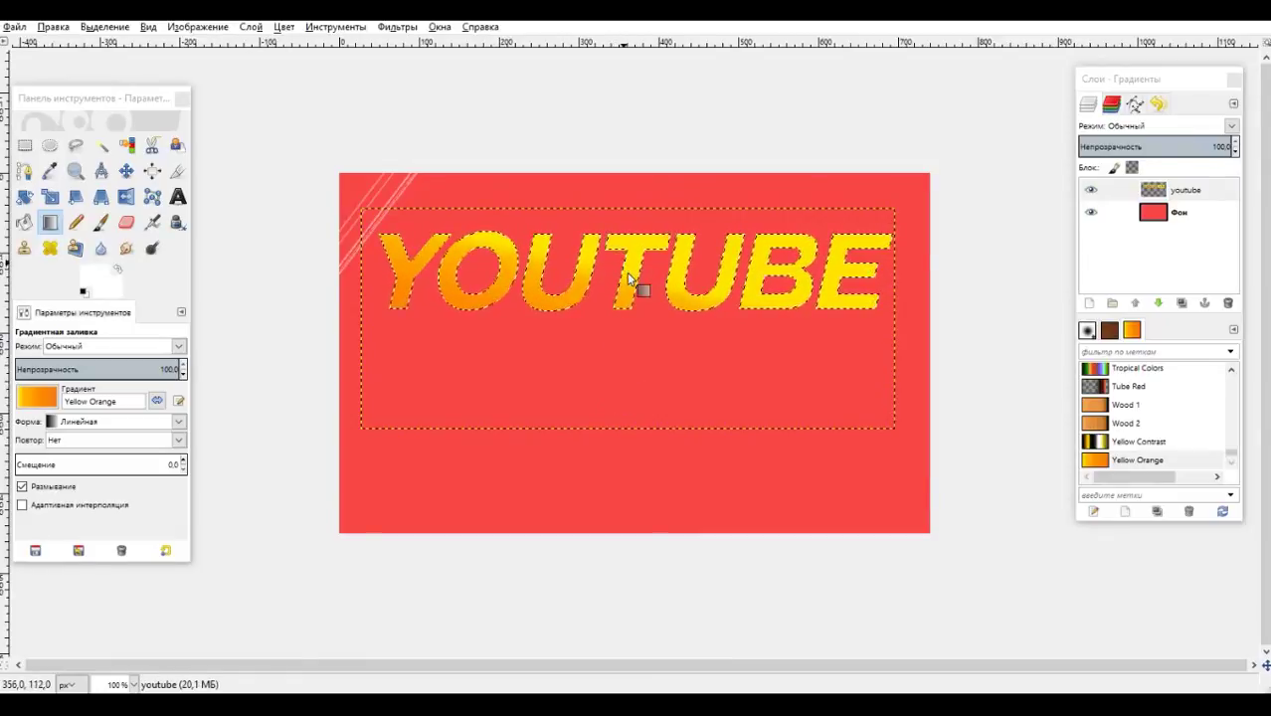
pyautogui.moveTo(627, 209); pyautogui.dragTo(611, 394)
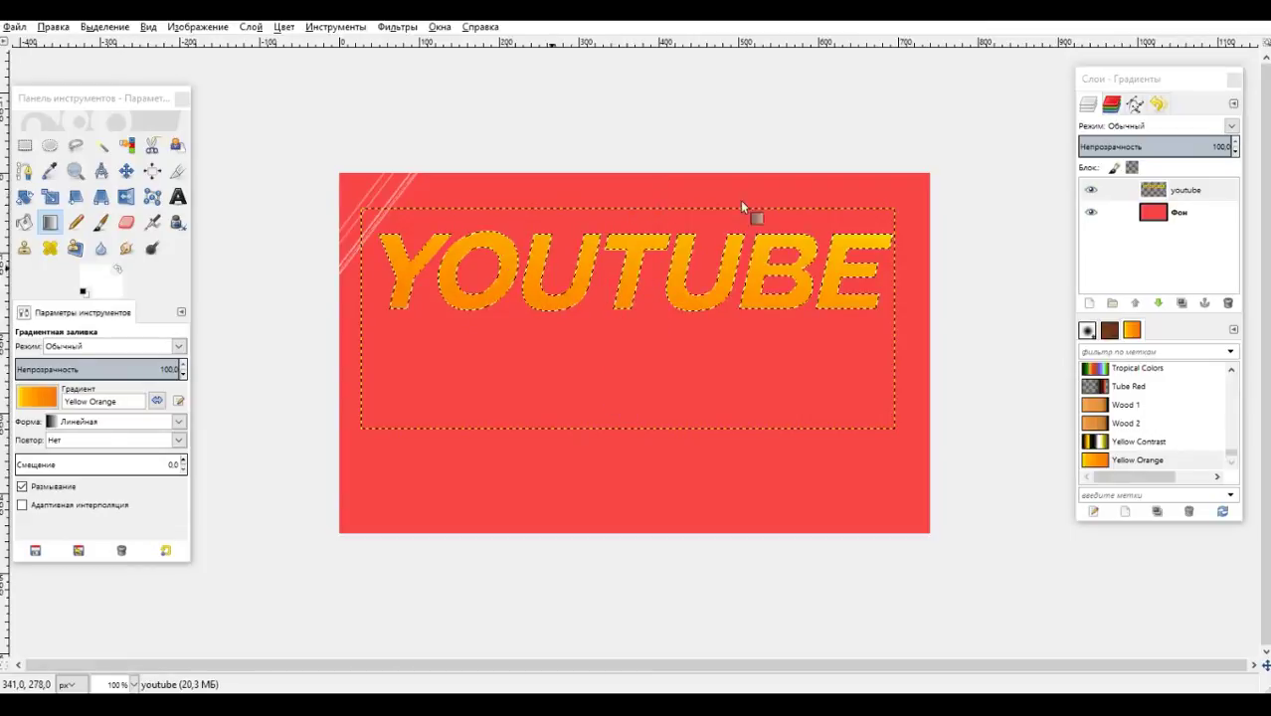
pyautogui.moveTo(647, 172); pyautogui.dragTo(646, 387)
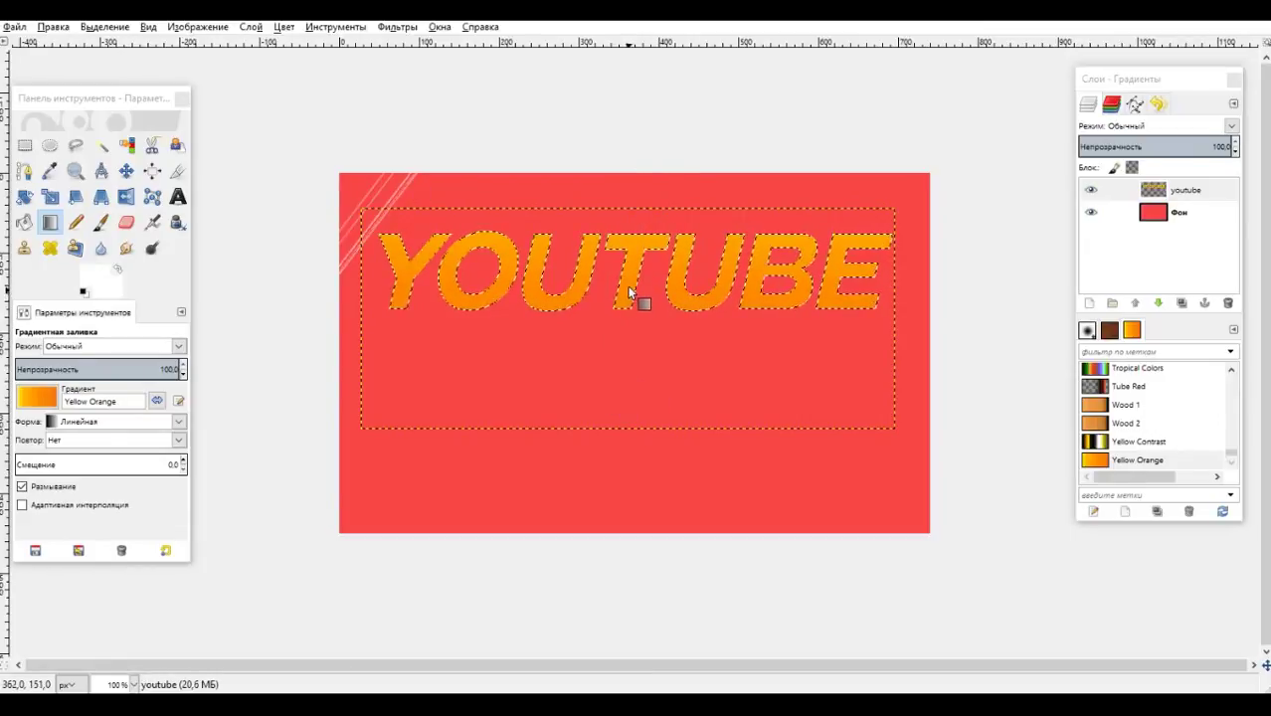
pyautogui.moveTo(630, 284); pyautogui.dragTo(639, 185)
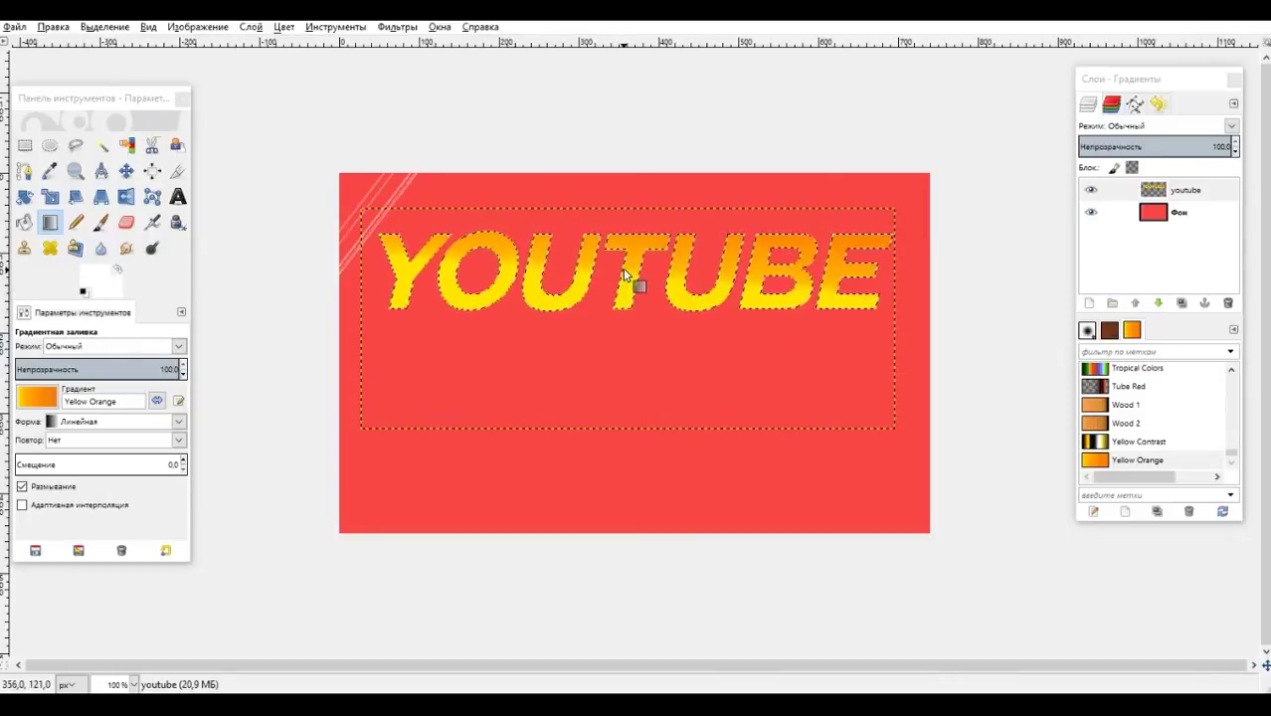
pyautogui.moveTo(618, 350); pyautogui.dragTo(628, 294)
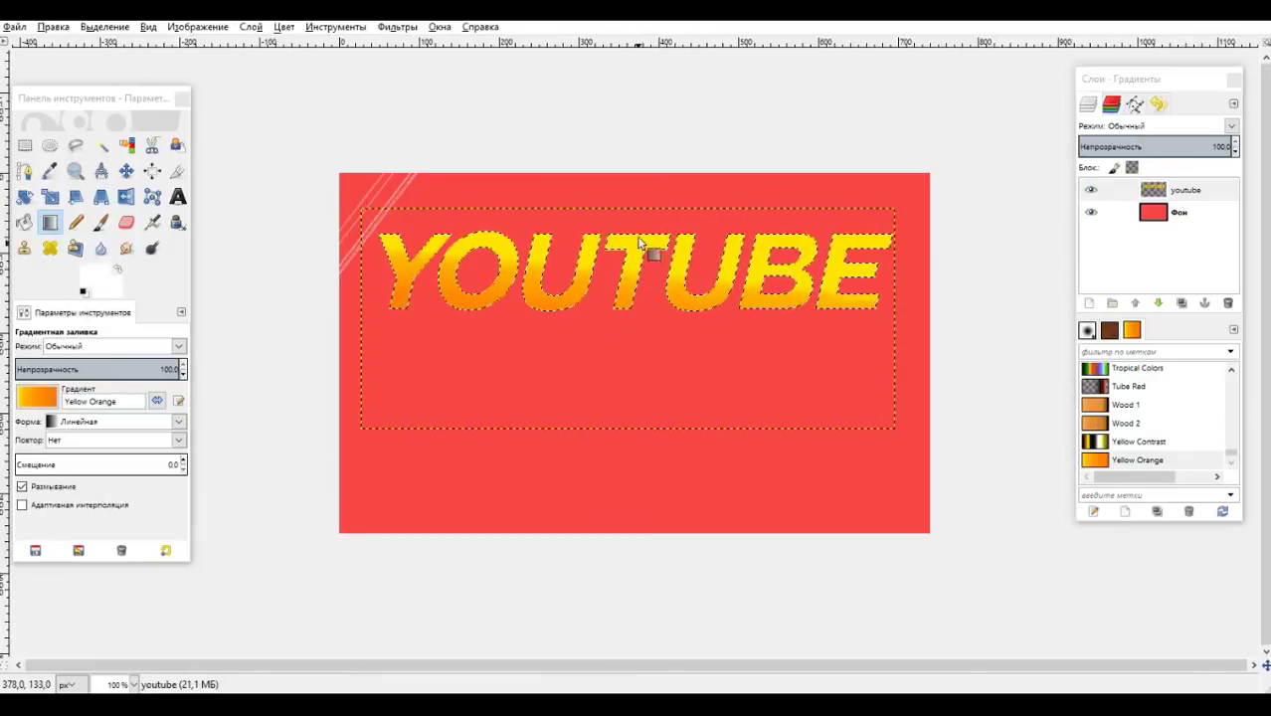
# Try the Wood 1 gradient and then the Wood 2 gradient on the YOUTUBE letters.
pyautogui.click(1110, 408)
pyautogui.moveTo(596, 292); pyautogui.dragTo(627, 397)
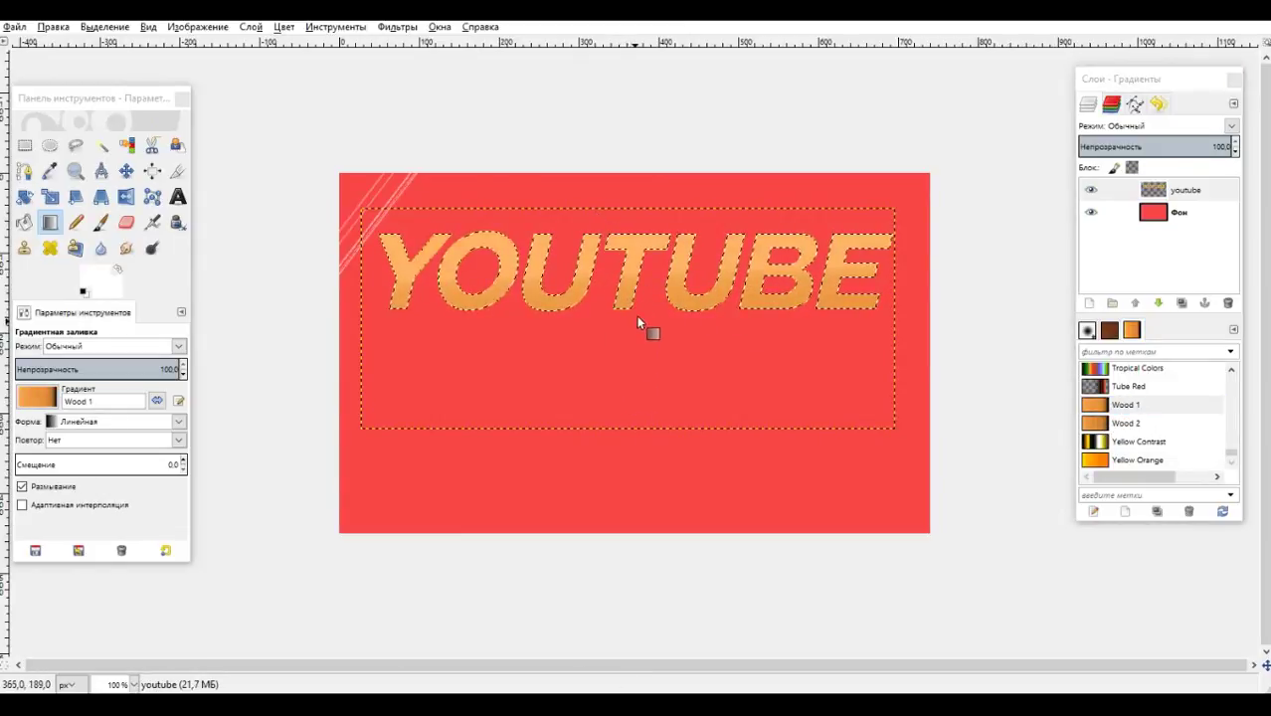
pyautogui.click(1126, 422)
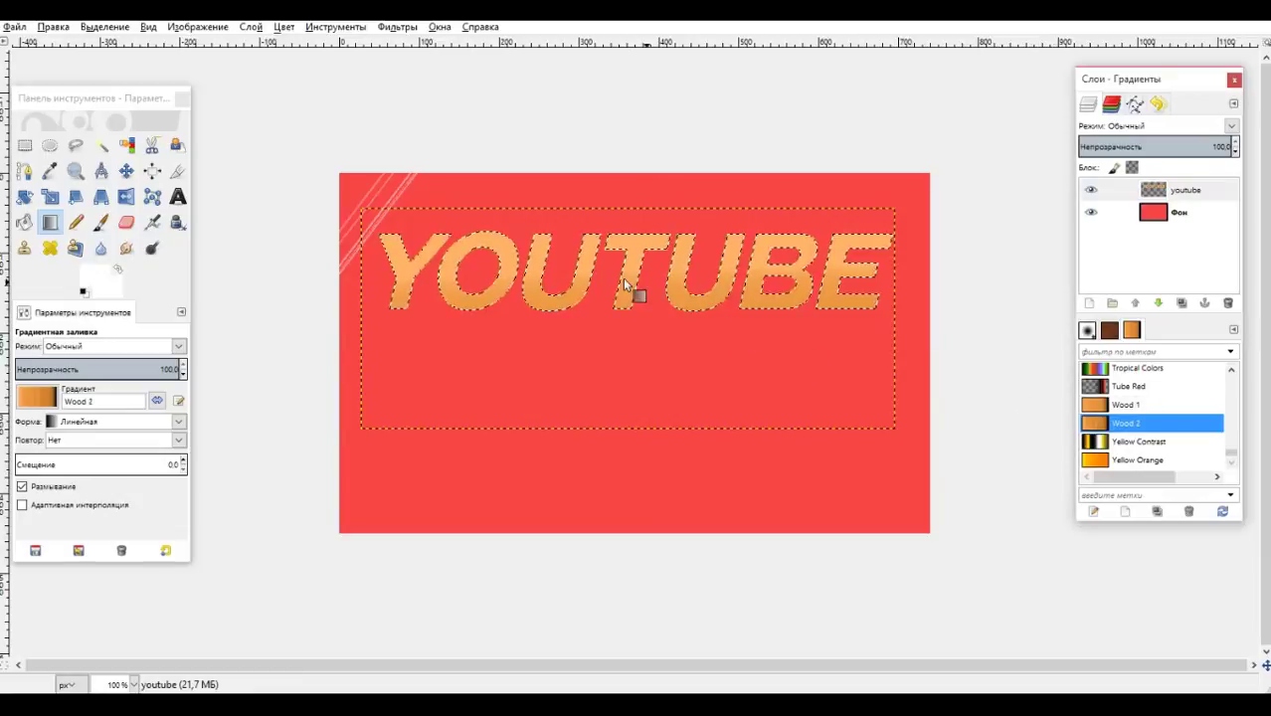
pyautogui.moveTo(616, 189); pyautogui.dragTo(618, 361)
pyautogui.moveTo(608, 281); pyautogui.dragTo(608, 201)
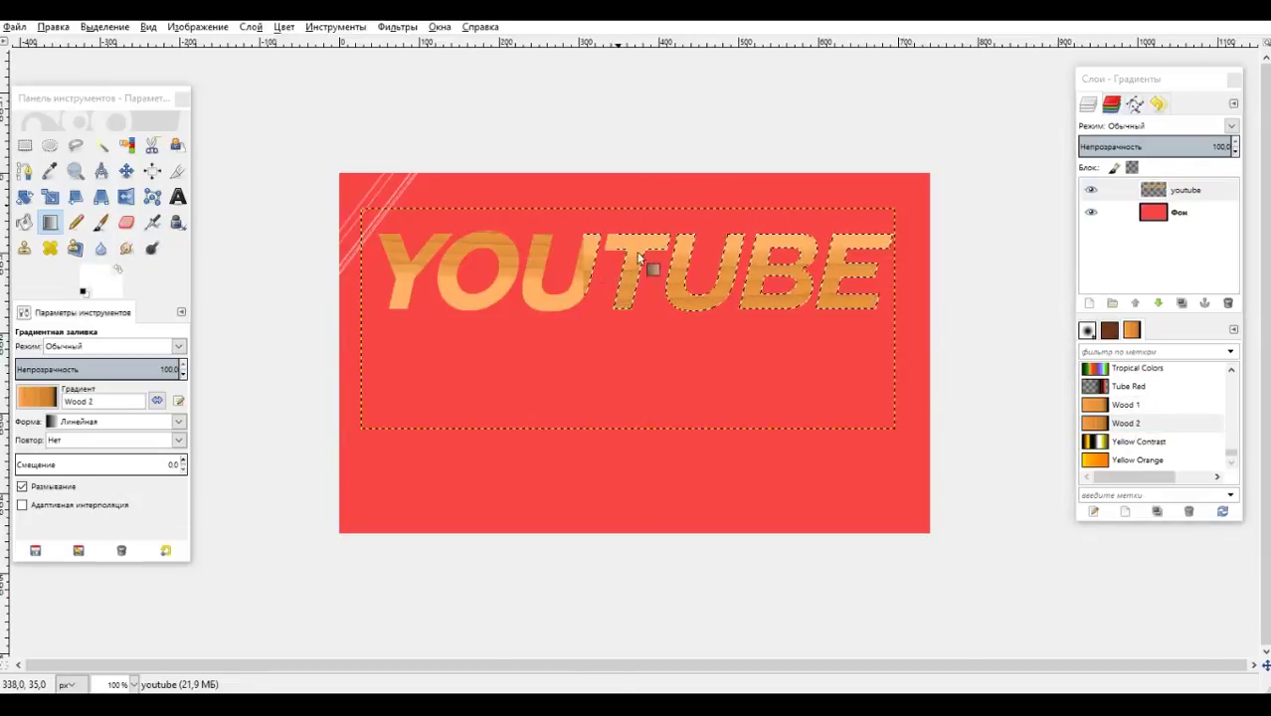
pyautogui.moveTo(638, 265); pyautogui.dragTo(554, 339)
# Try the Tube Red, Tropical Colors and Three bars sin gradients on the YOUTUBE letters.
pyautogui.scroll(1, 1114, 446)
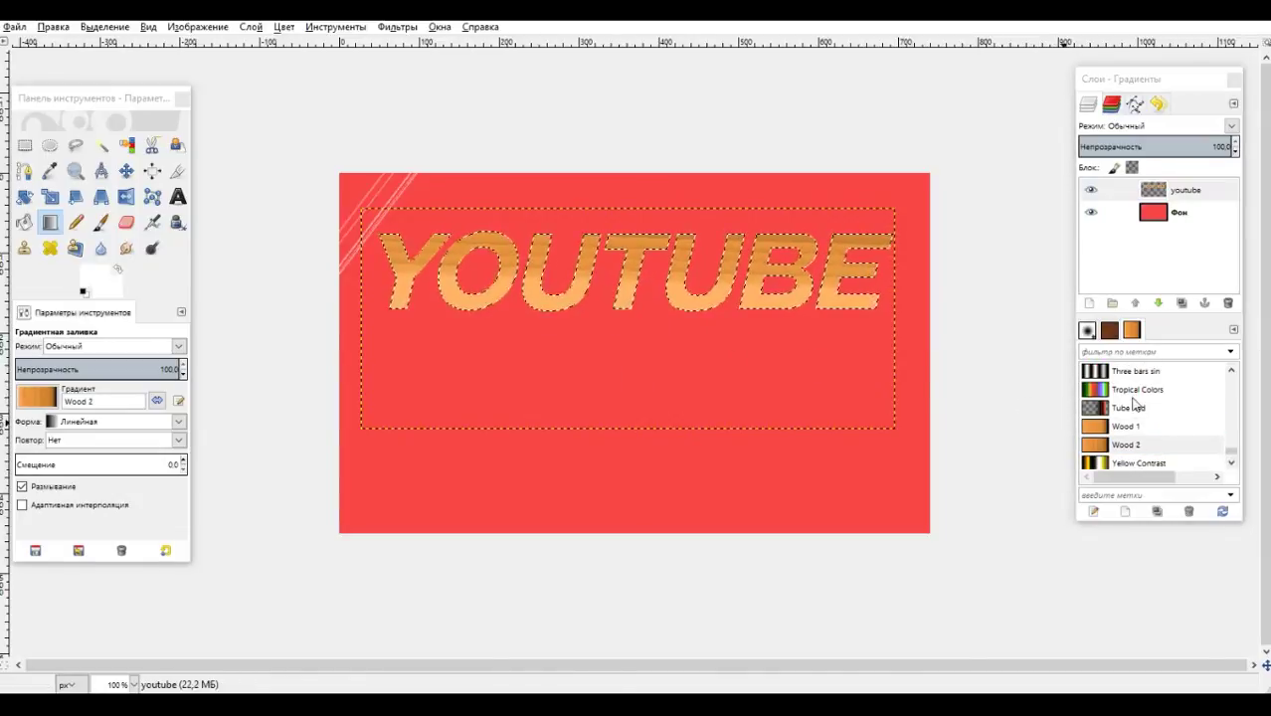
pyautogui.click(1132, 408)
pyautogui.moveTo(603, 313)
pyautogui.mouseDown()
pyautogui.moveTo(624, 213)
pyautogui.moveTo(544, 268)
pyautogui.moveTo(633, 355)
pyautogui.mouseUp()
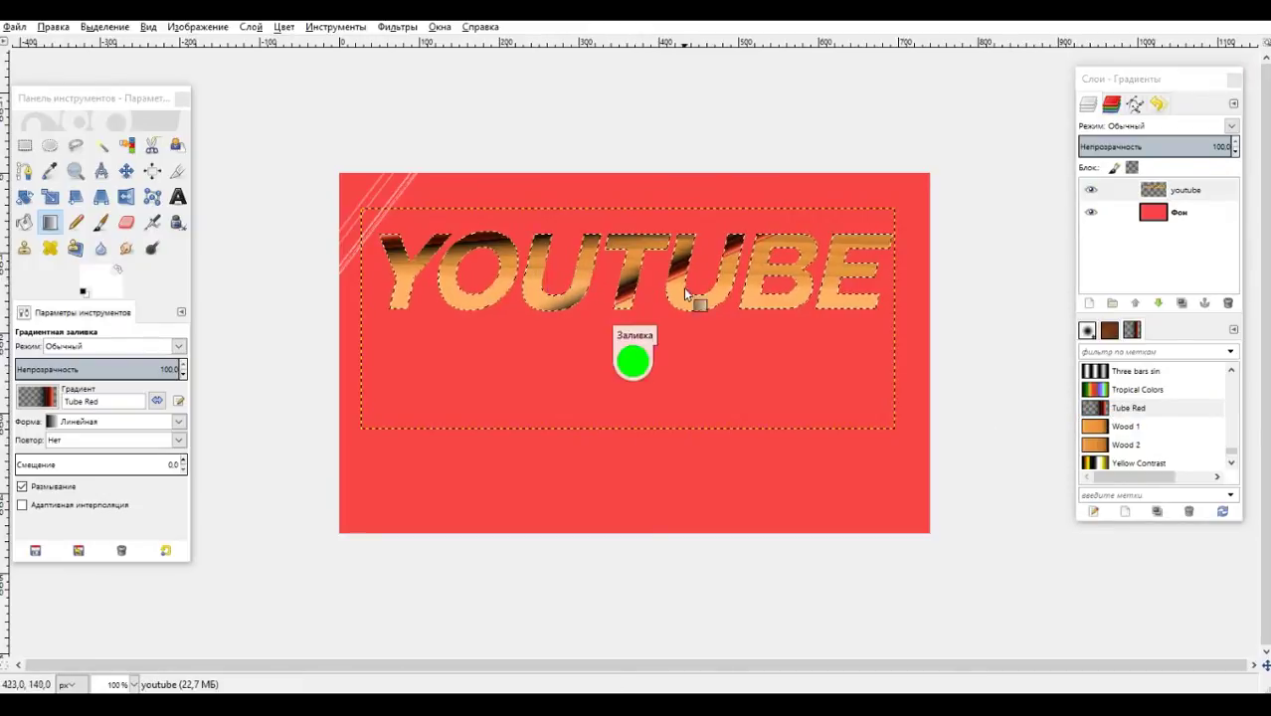
pyautogui.click(1114, 390)
pyautogui.moveTo(603, 236); pyautogui.dragTo(613, 309)
pyautogui.moveTo(624, 255); pyautogui.dragTo(638, 350)
pyautogui.click(1134, 371)
pyautogui.moveTo(684, 262); pyautogui.dragTo(637, 212)
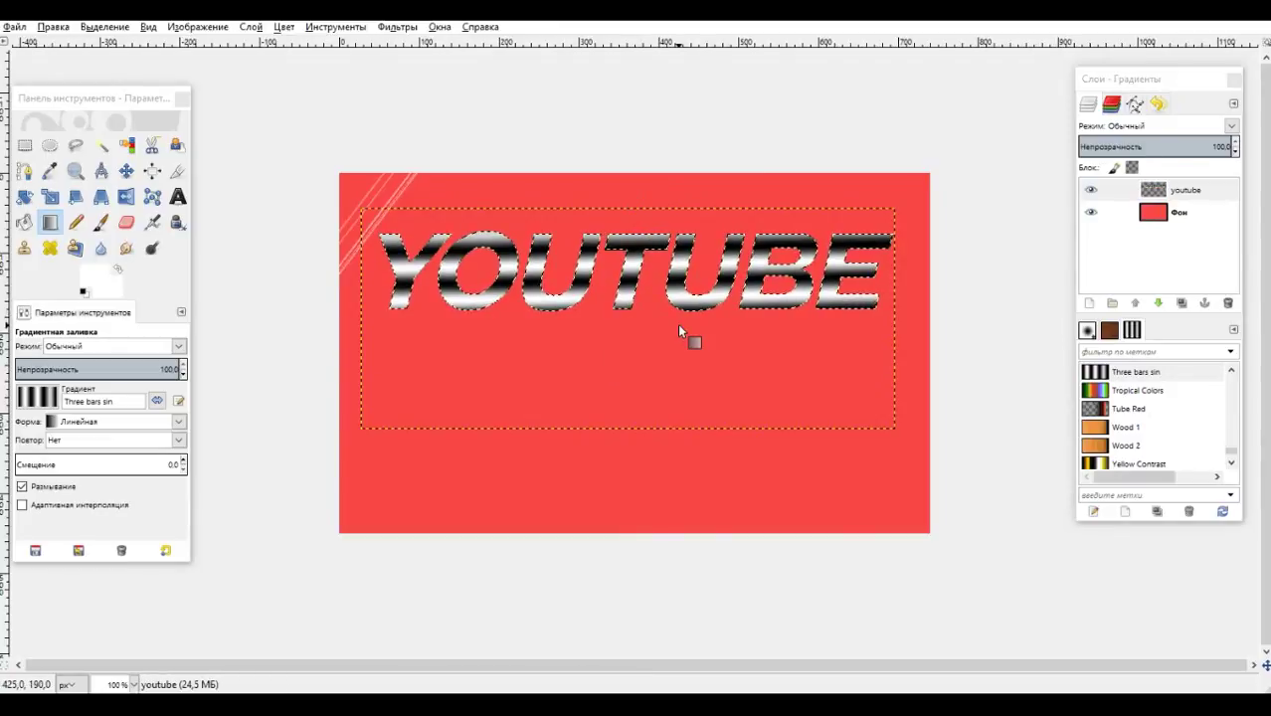
# Try the Sunrise gradient and then the Skyline polluted gradient on the YOUTUBE letters.
pyautogui.scroll(1, 1089, 393)
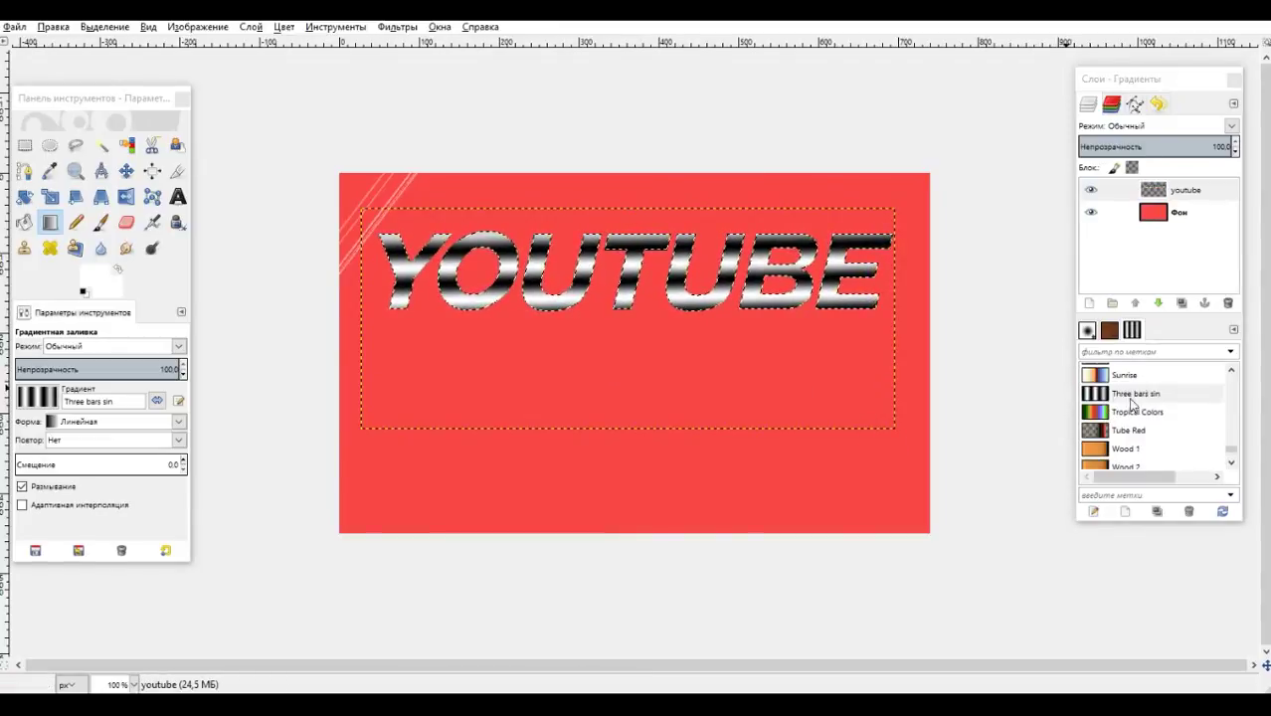
pyautogui.click(1104, 374)
pyautogui.moveTo(655, 253); pyautogui.dragTo(589, 218)
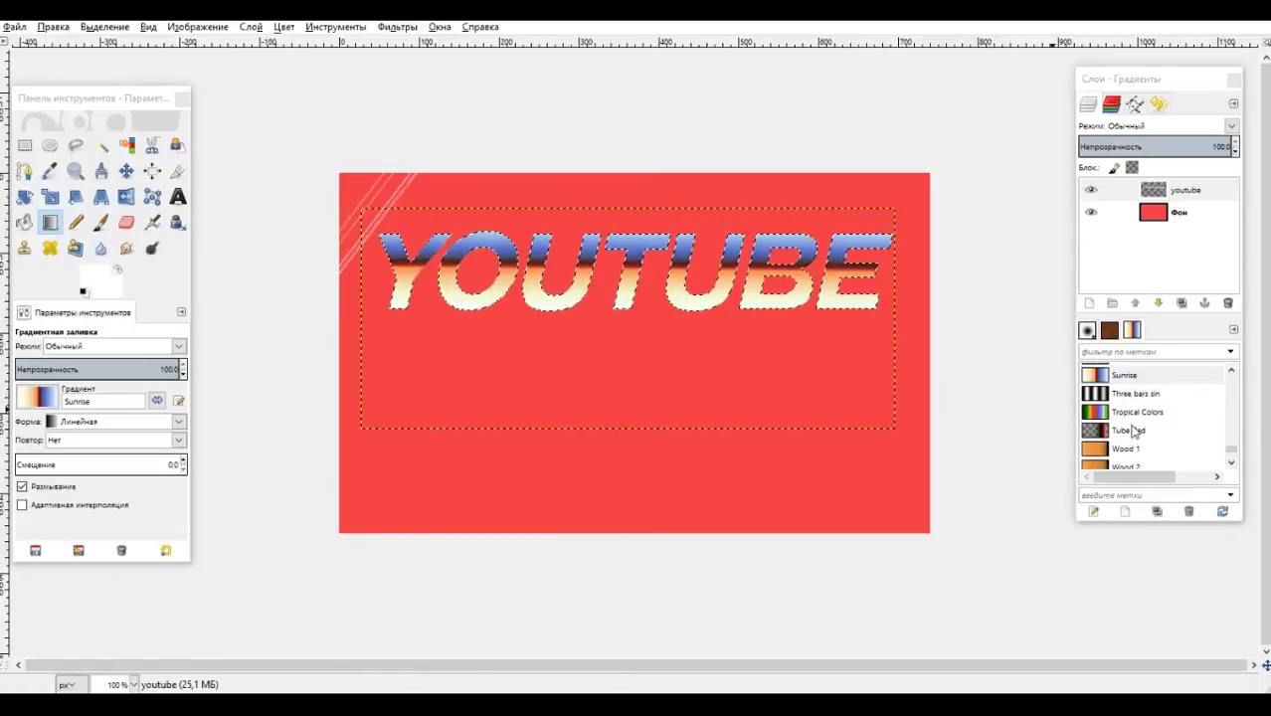
pyautogui.scroll(2, 1144, 441)
pyautogui.click(1129, 384)
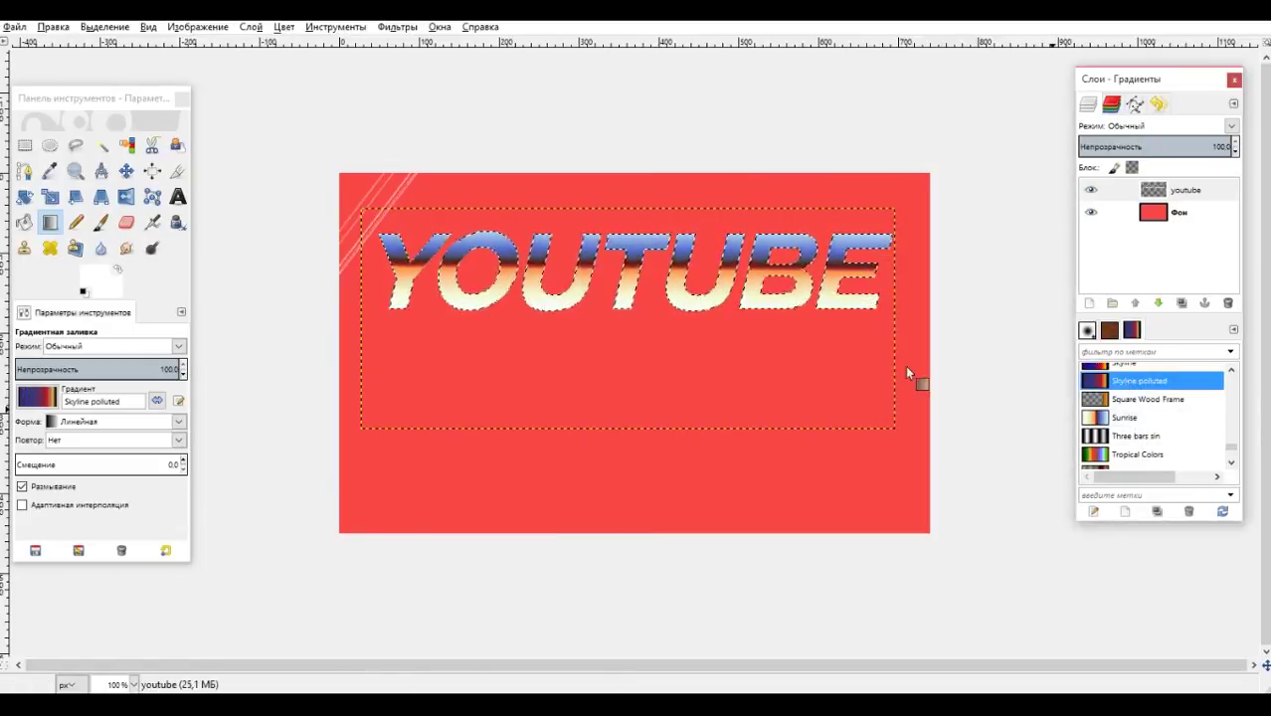
pyautogui.moveTo(603, 253); pyautogui.dragTo(631, 361)
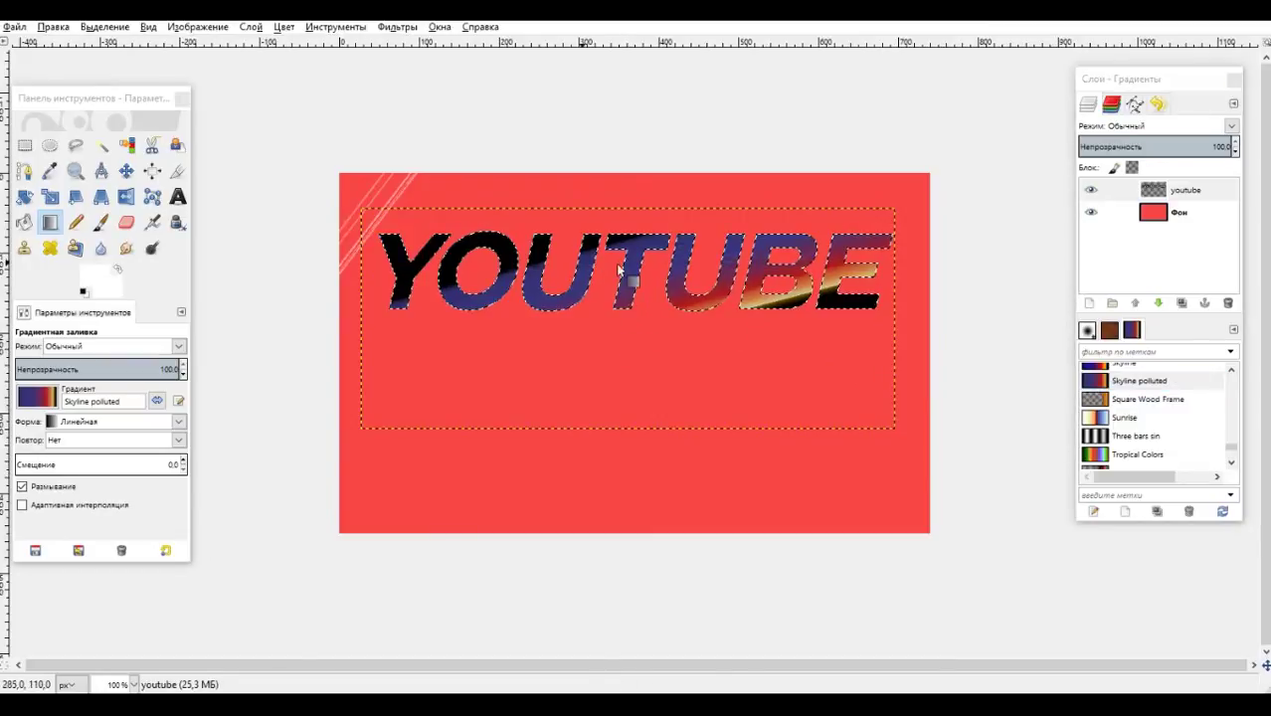
pyautogui.moveTo(616, 271); pyautogui.dragTo(804, 270)
# Try the Neon Cyan gradient with several short, mostly horizontal fills over different YOUTUBE letters.
pyautogui.scroll(3, 1121, 413)
pyautogui.scroll(5, 1122, 413)
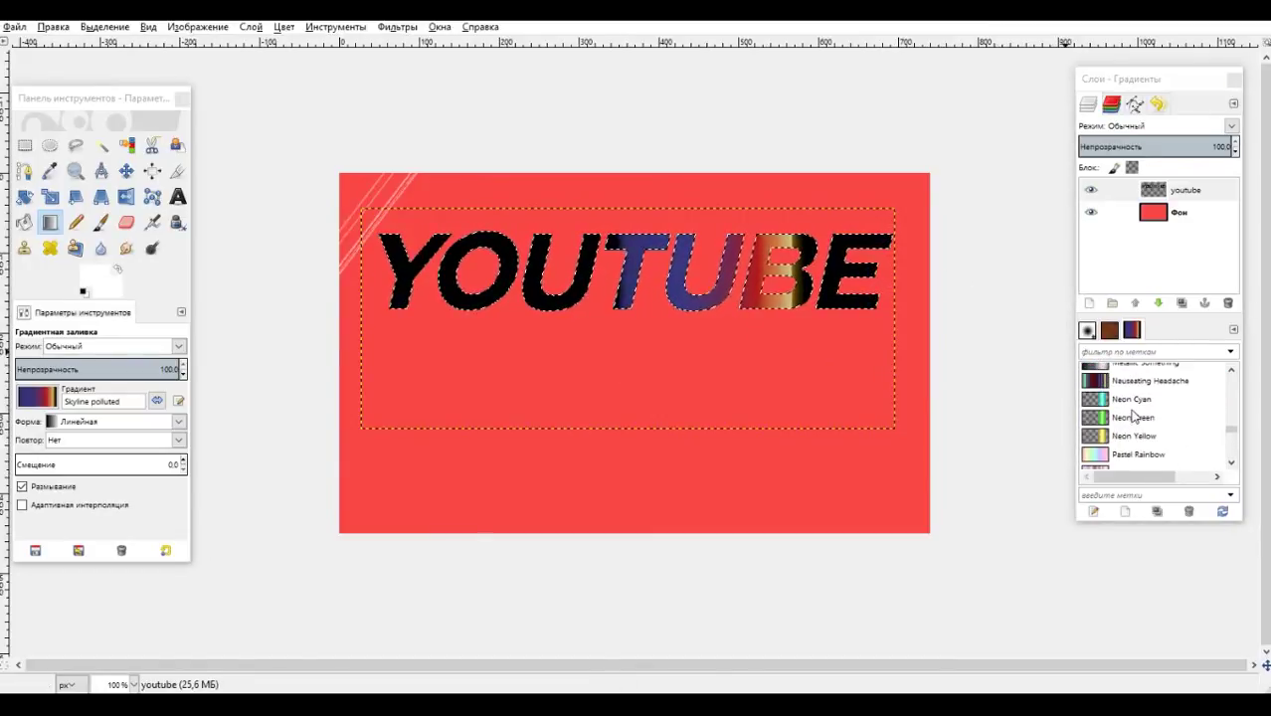
pyautogui.click(1131, 399)
pyautogui.moveTo(633, 256); pyautogui.dragTo(756, 268)
pyautogui.moveTo(489, 279); pyautogui.dragTo(579, 261)
pyautogui.moveTo(438, 282); pyautogui.dragTo(547, 279)
pyautogui.moveTo(726, 277); pyautogui.dragTo(838, 276)
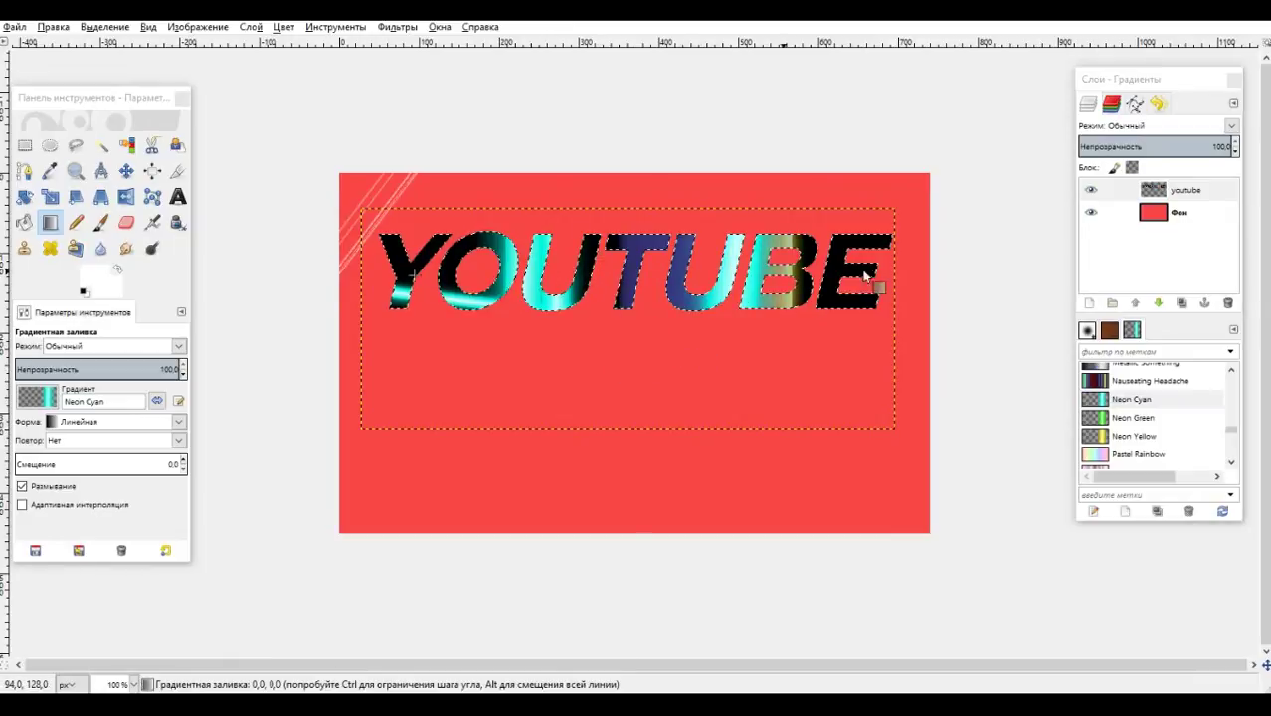
pyautogui.moveTo(646, 280); pyautogui.dragTo(731, 275)
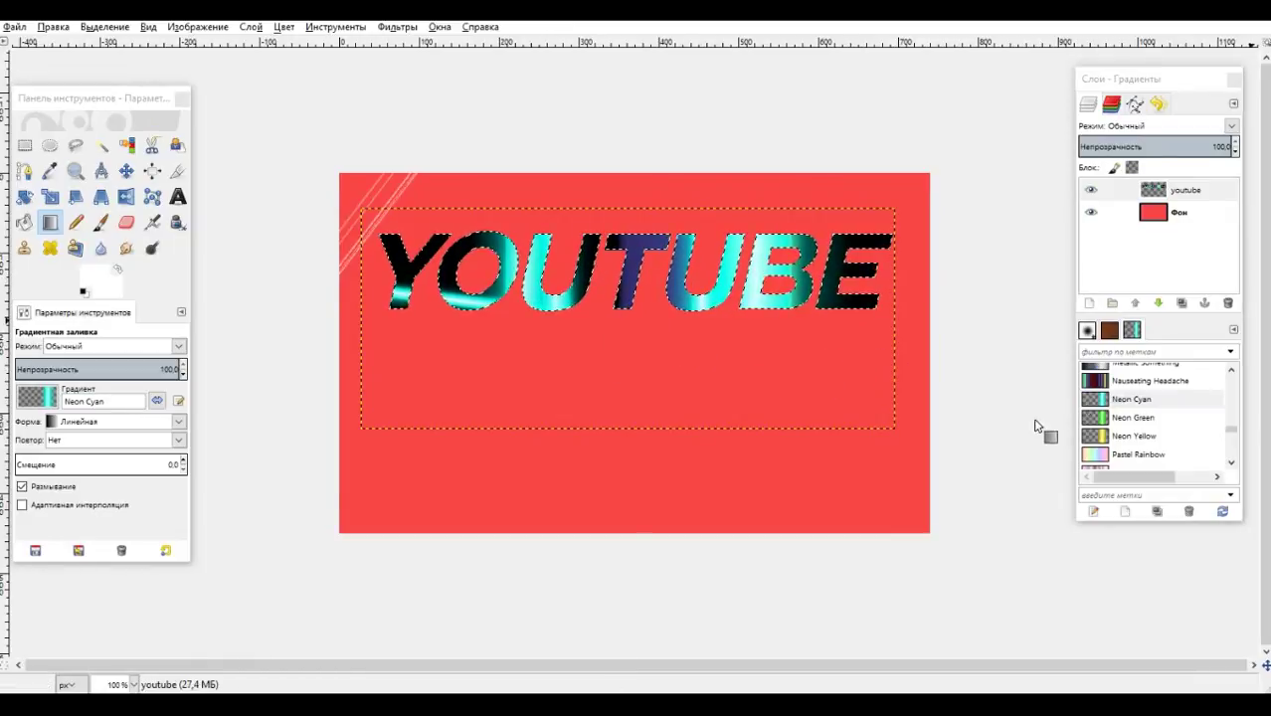
pyautogui.scroll(5, 1124, 418)
pyautogui.scroll(3, 1129, 422)
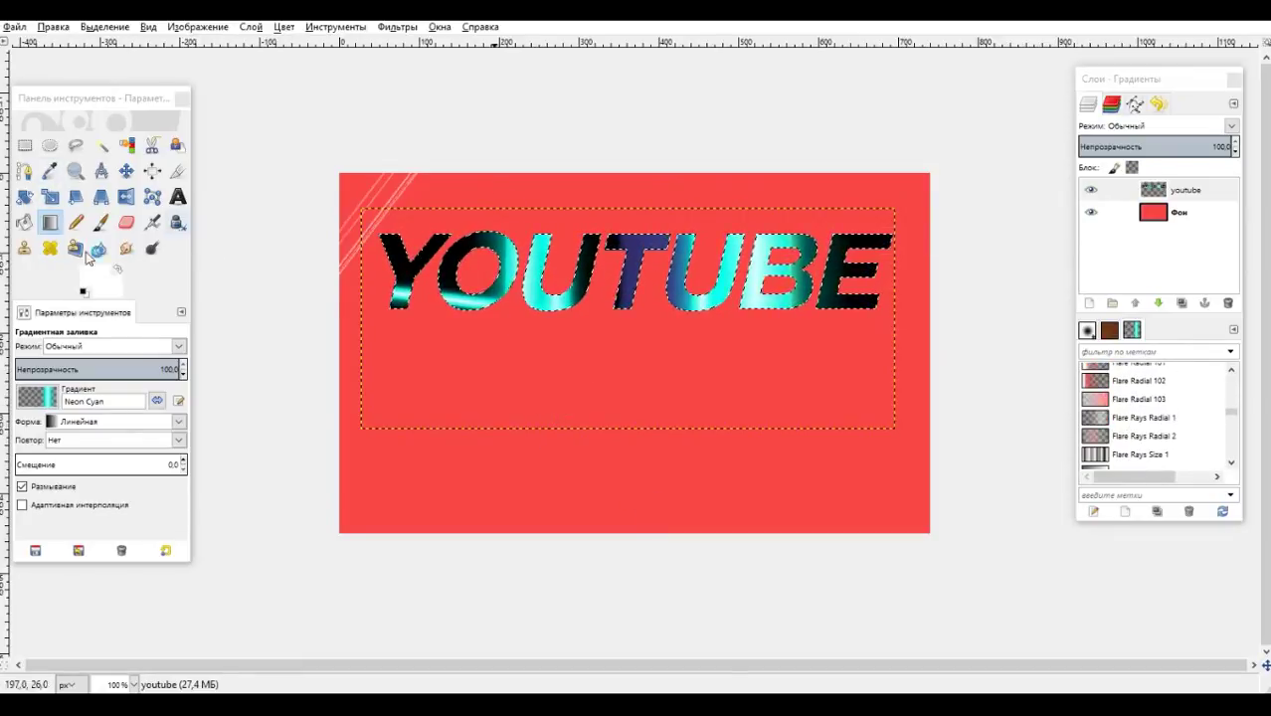
pyautogui.click(55, 224)
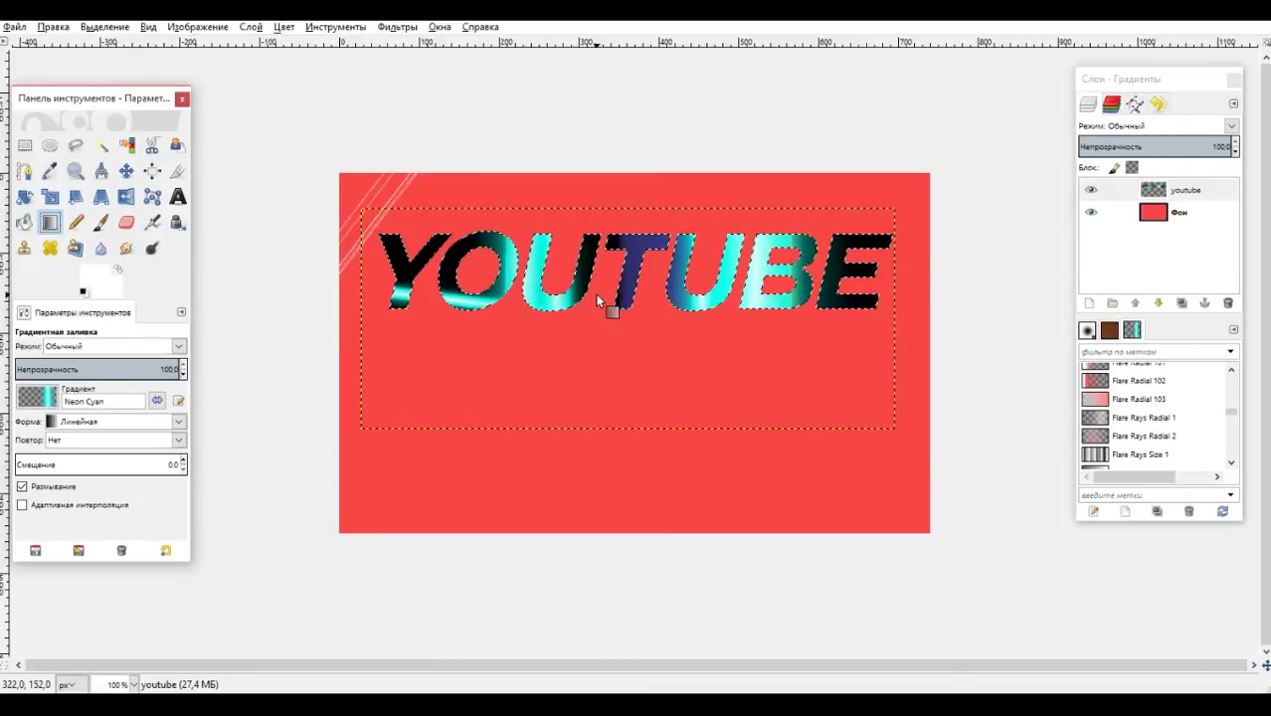
# Undo all the gradient fills and the alpha selection so the youtube text is plain white again.
pyautogui.hotkey('ctrl', 'z')
pyautogui.hotkey('ctrl', 'z')
pyautogui.hotkey('ctrl', 'z')
pyautogui.hotkey('ctrl', 'z')
pyautogui.hotkey('ctrl', 'z')
pyautogui.hotkey('ctrl', 'z')
pyautogui.hotkey('ctrl', 'z')
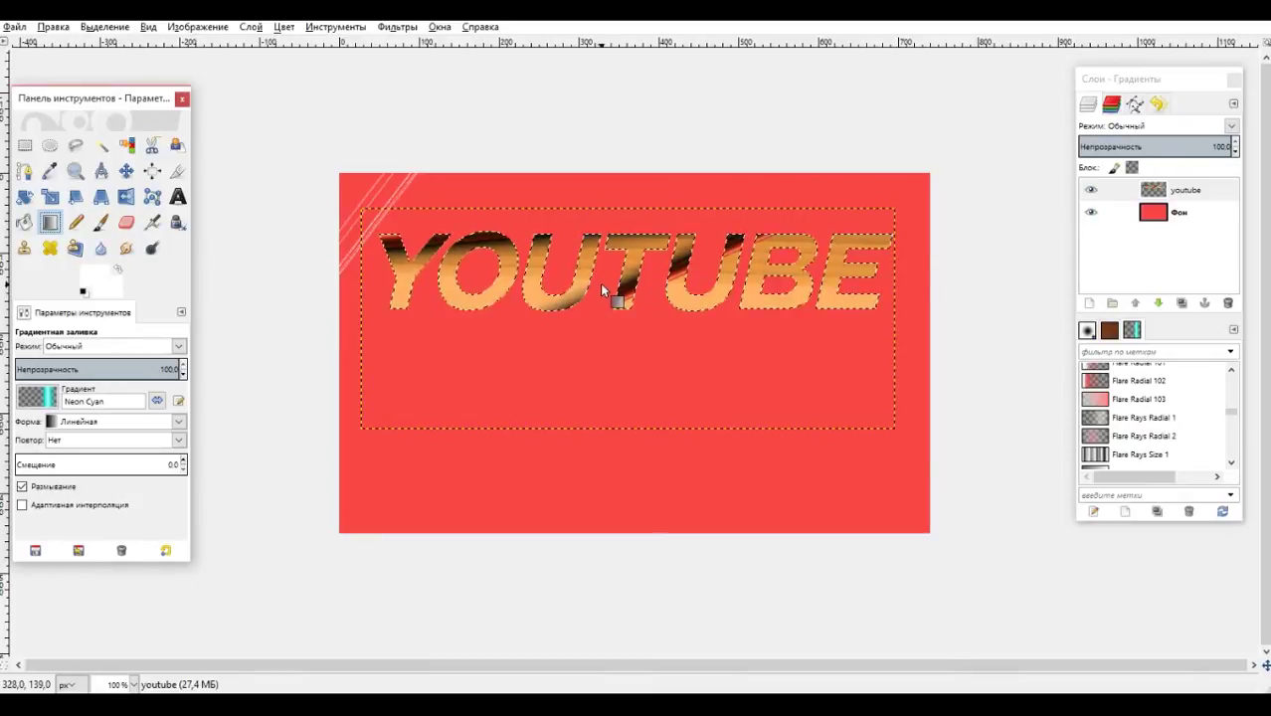
pyautogui.hotkey('ctrl', 'z')
pyautogui.hotkey('ctrl', 'z')
pyautogui.hotkey('ctrl', 'z')
pyautogui.hotkey('ctrl', 'z')
pyautogui.hotkey('ctrl', 'z')
pyautogui.hotkey('ctrl', 'z')
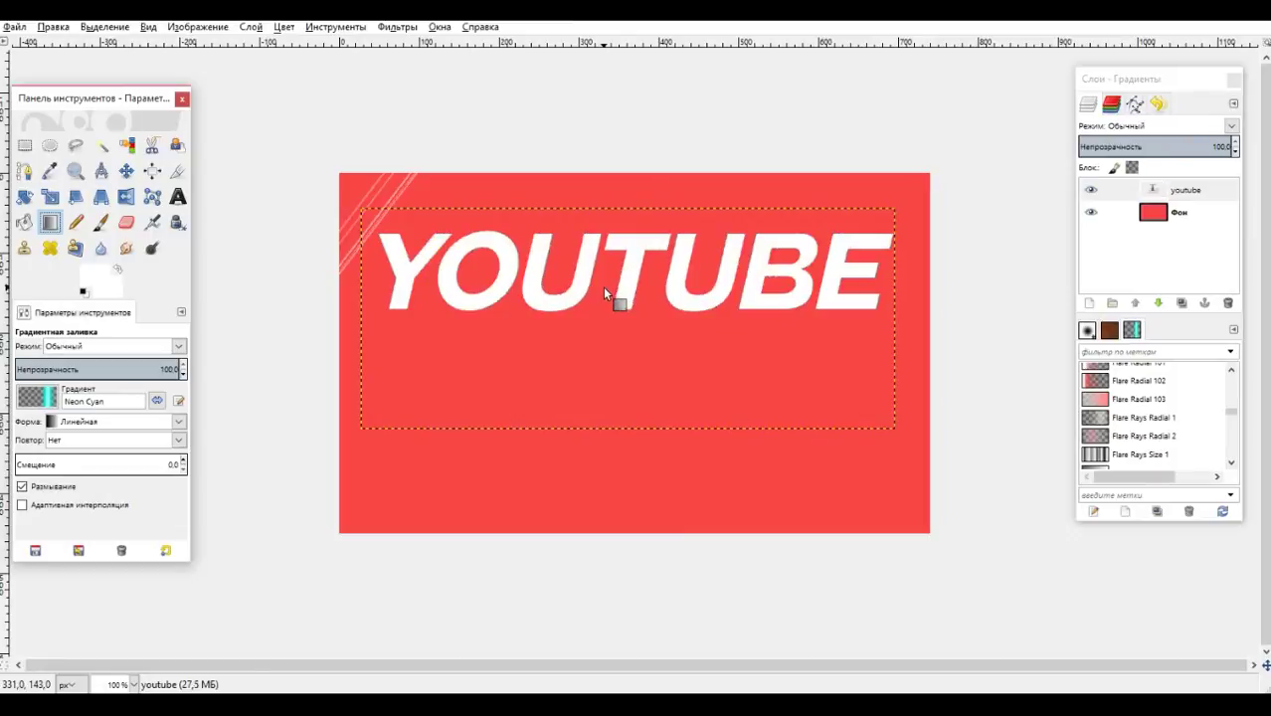
# Set the foreground colour to dark red and the background colour to dark yellow.
pyautogui.click(25, 223)
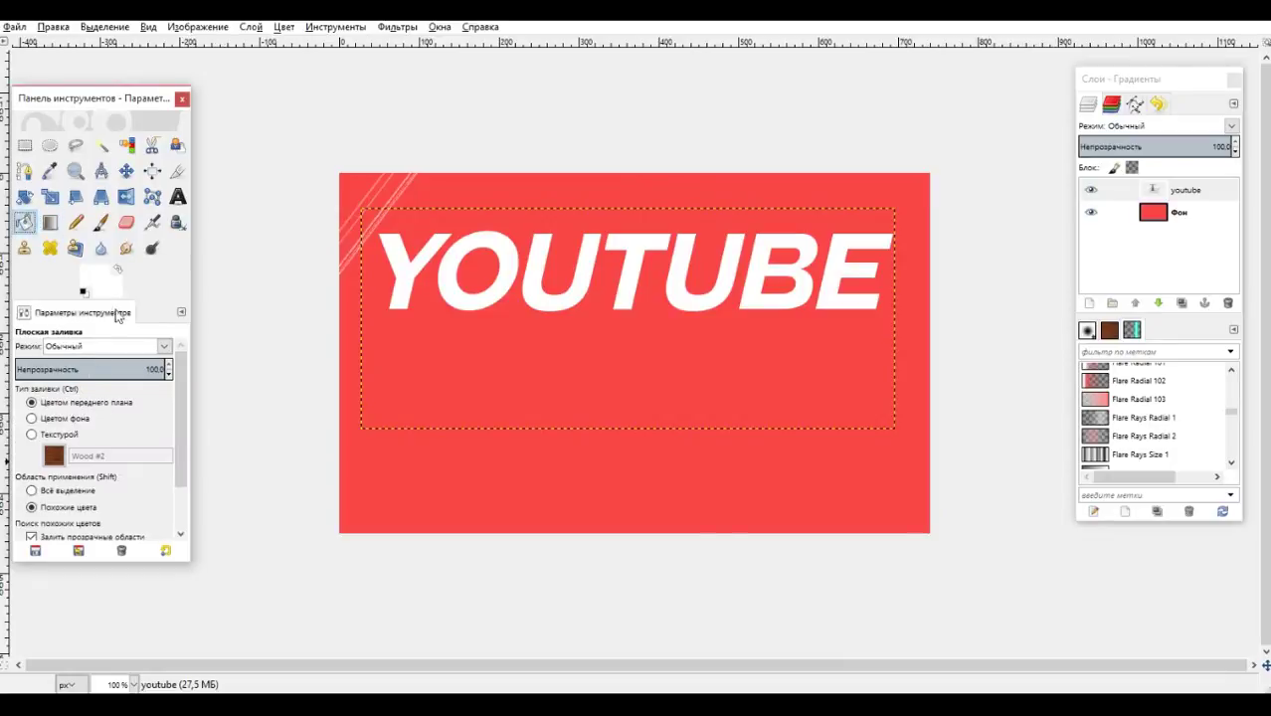
pyautogui.click(102, 284)
pyautogui.moveTo(111, 315); pyautogui.dragTo(58, 261)
pyautogui.click(207, 420)
pyautogui.click(92, 244)
pyautogui.click(111, 286)
pyautogui.moveTo(149, 251); pyautogui.dragTo(145, 335)
pyautogui.click(110, 232)
pyautogui.click(201, 421)
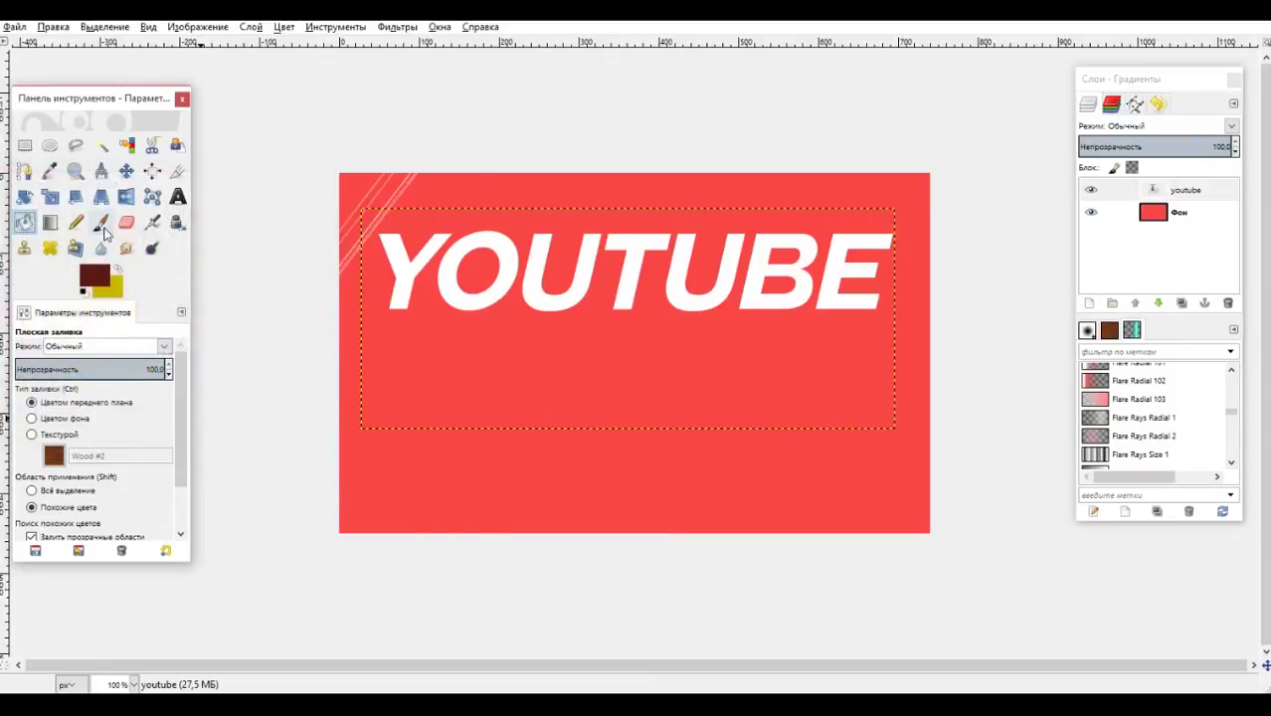
# With the Gradient tool active, select the youtube layer's letters from its alpha channel and fill them with the Neon Cyan gradient.
pyautogui.click(50, 223)
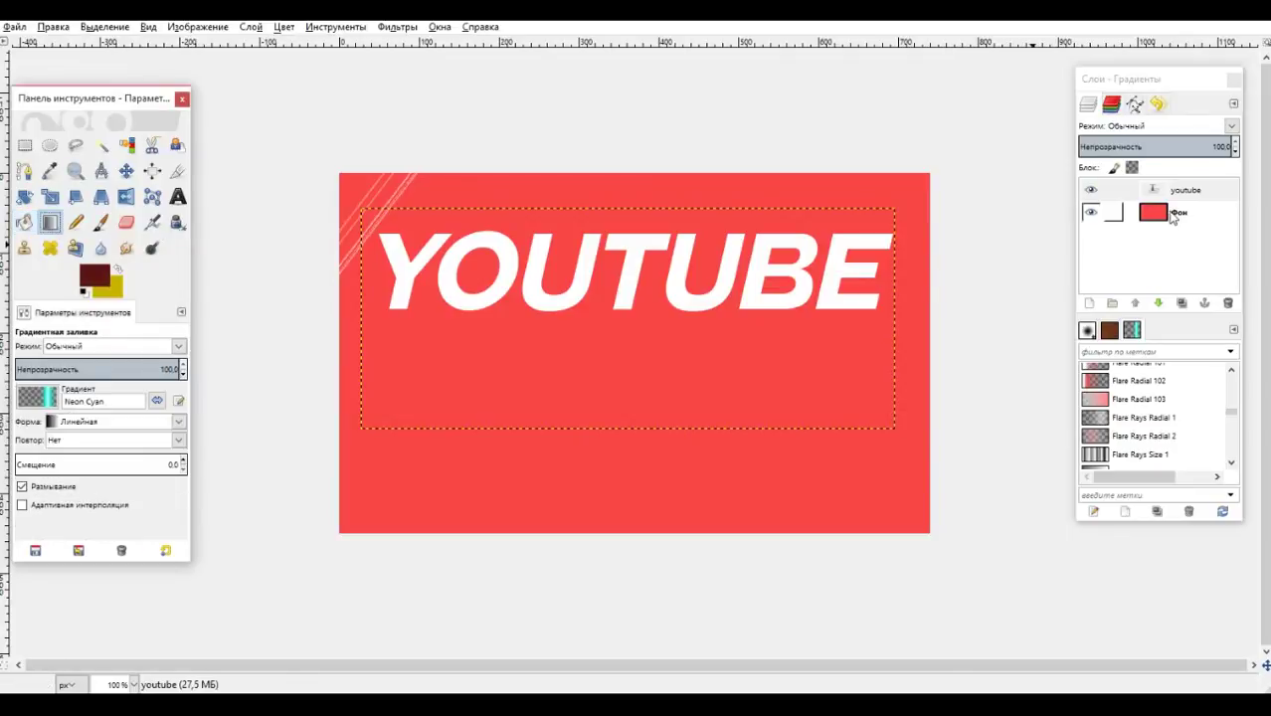
pyautogui.rightClick(1184, 194)
pyautogui.click(1066, 661)
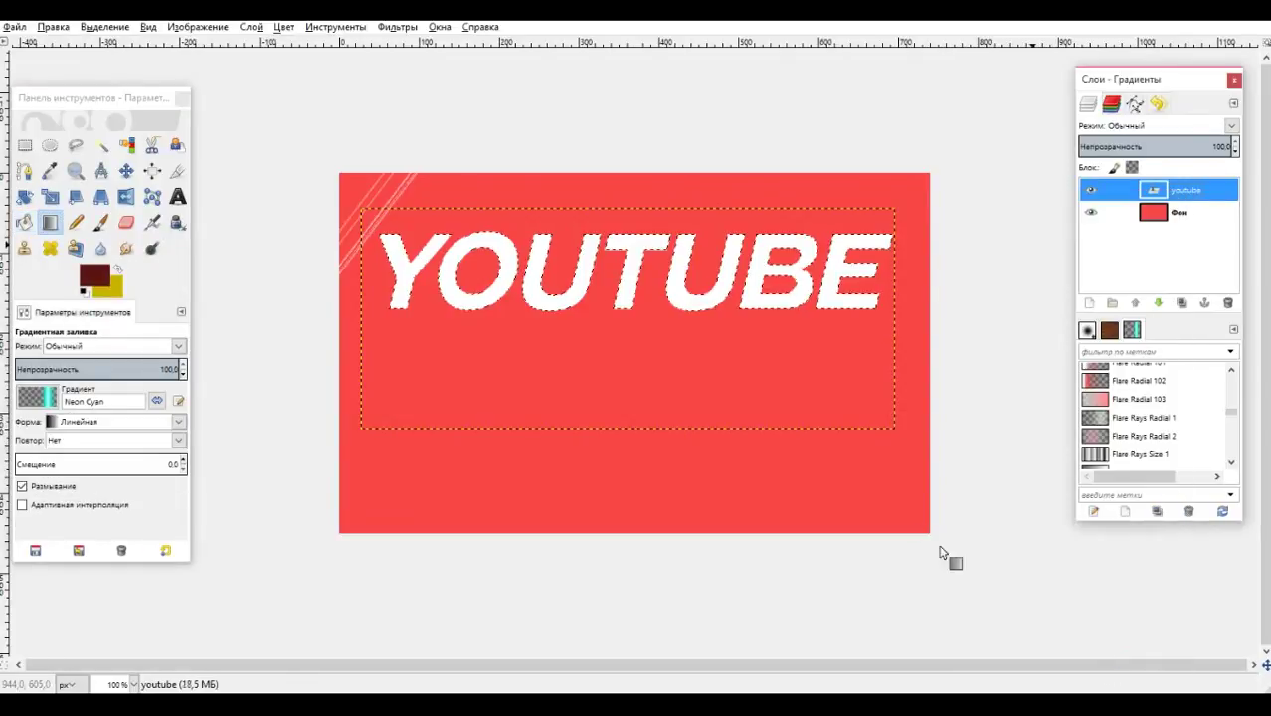
pyautogui.click(593, 334)
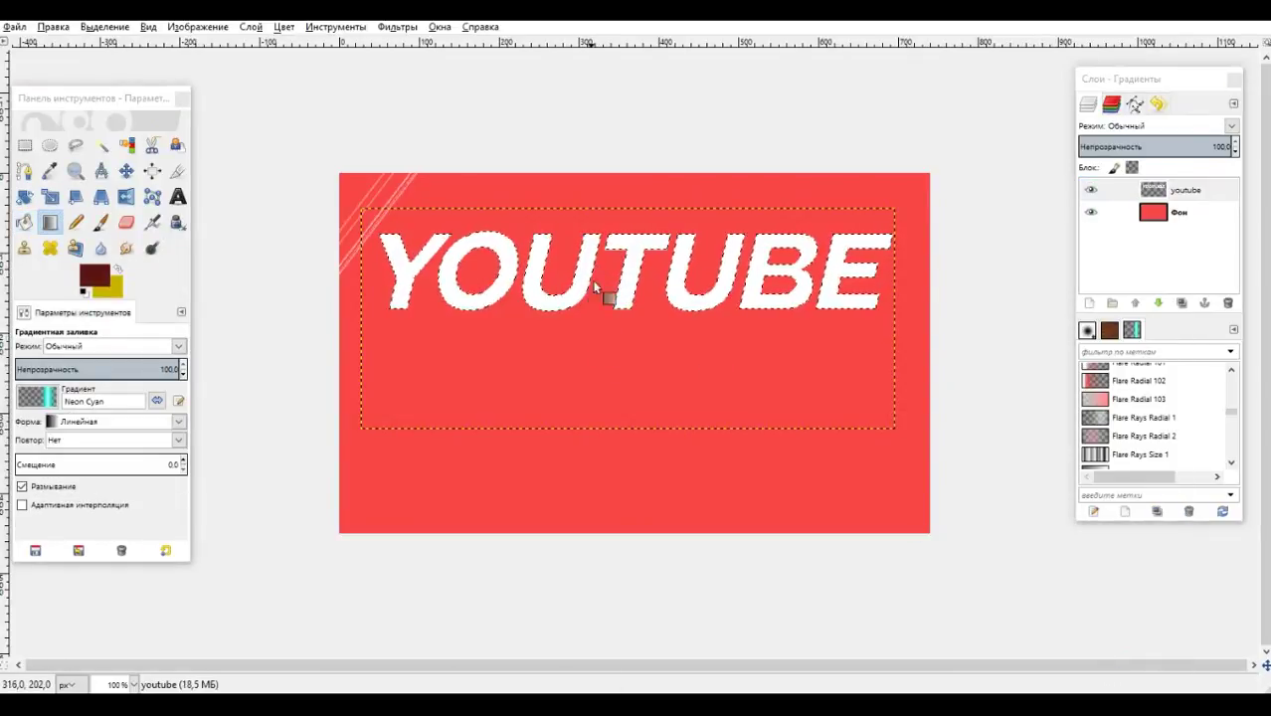
pyautogui.moveTo(594, 269)
pyautogui.mouseDown()
pyautogui.moveTo(536, 248)
pyautogui.moveTo(462, 254)
pyautogui.moveTo(846, 295)
pyautogui.mouseUp()
# Fill the selected letters repeatedly with the foreground-to-transparent gradient (Основной в прозрачный) until they are dark red.
pyautogui.click(44, 222)
pyautogui.scroll(10, 1199, 400)
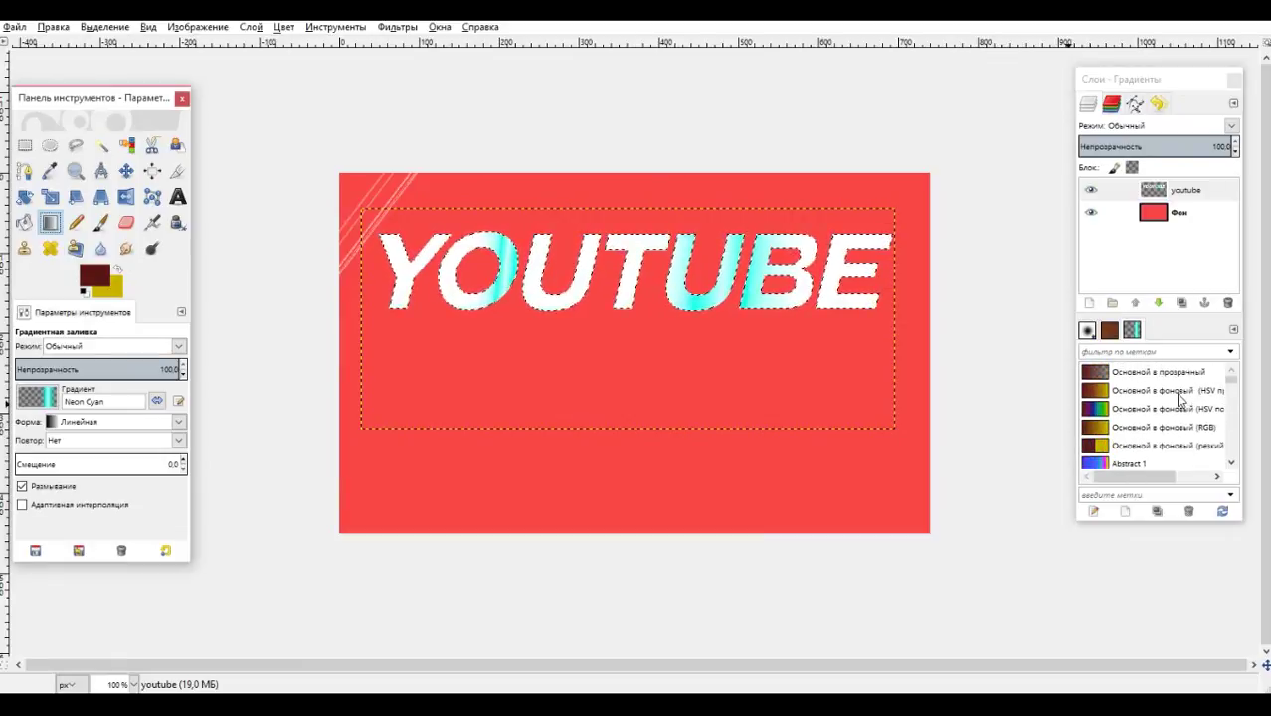
pyautogui.click(1174, 372)
pyautogui.moveTo(603, 258); pyautogui.dragTo(557, 296)
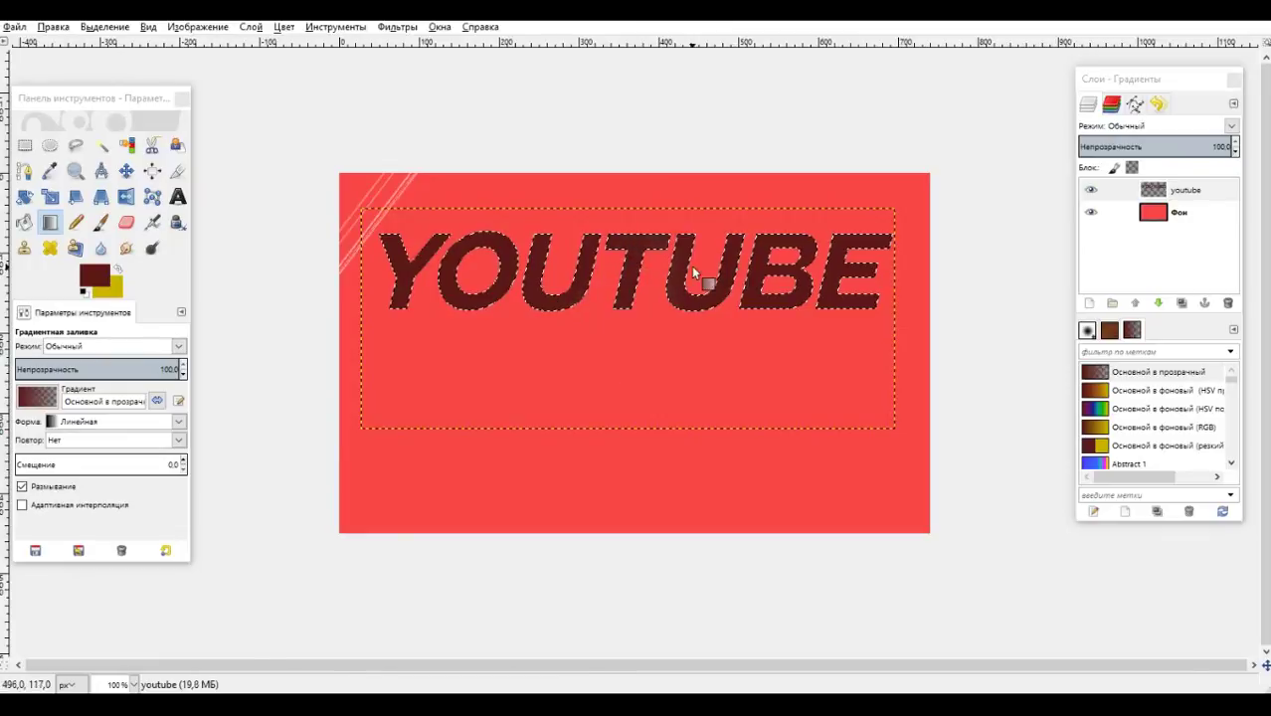
pyautogui.moveTo(692, 275); pyautogui.dragTo(622, 275)
pyautogui.moveTo(537, 275); pyautogui.dragTo(665, 296)
# Look through the rest of the gradient list, the patterns and the brushes.
pyautogui.scroll(-5, 1147, 393)
pyautogui.scroll(-10, 1154, 390)
pyautogui.scroll(-5, 1154, 397)
pyautogui.hotkey('ctrl', 'shift', 'p')
pyautogui.hotkey('ctrl', 'shift', 'b')
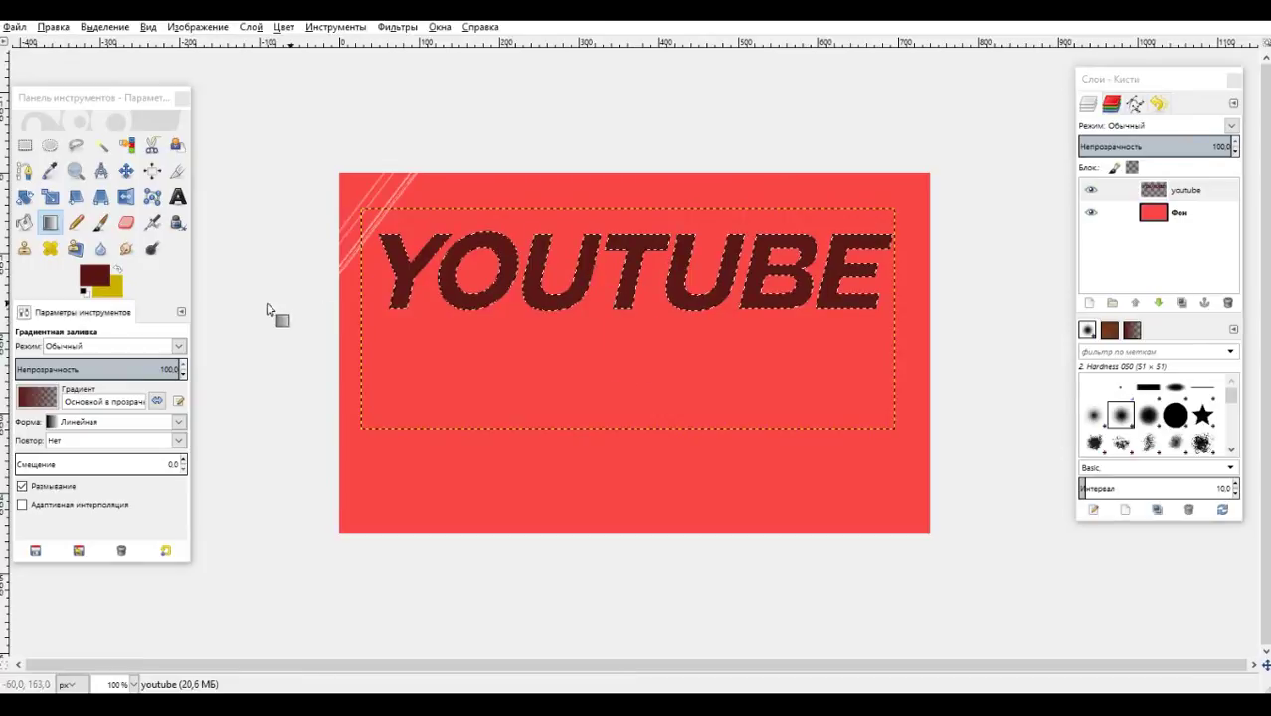
# Set the foreground colour to bright red ff2121 and fill the selected YOUTUBE letters with the foreground-to-transparent gradient.
pyautogui.click(97, 277)
pyautogui.moveTo(101, 260); pyautogui.dragTo(135, 244)
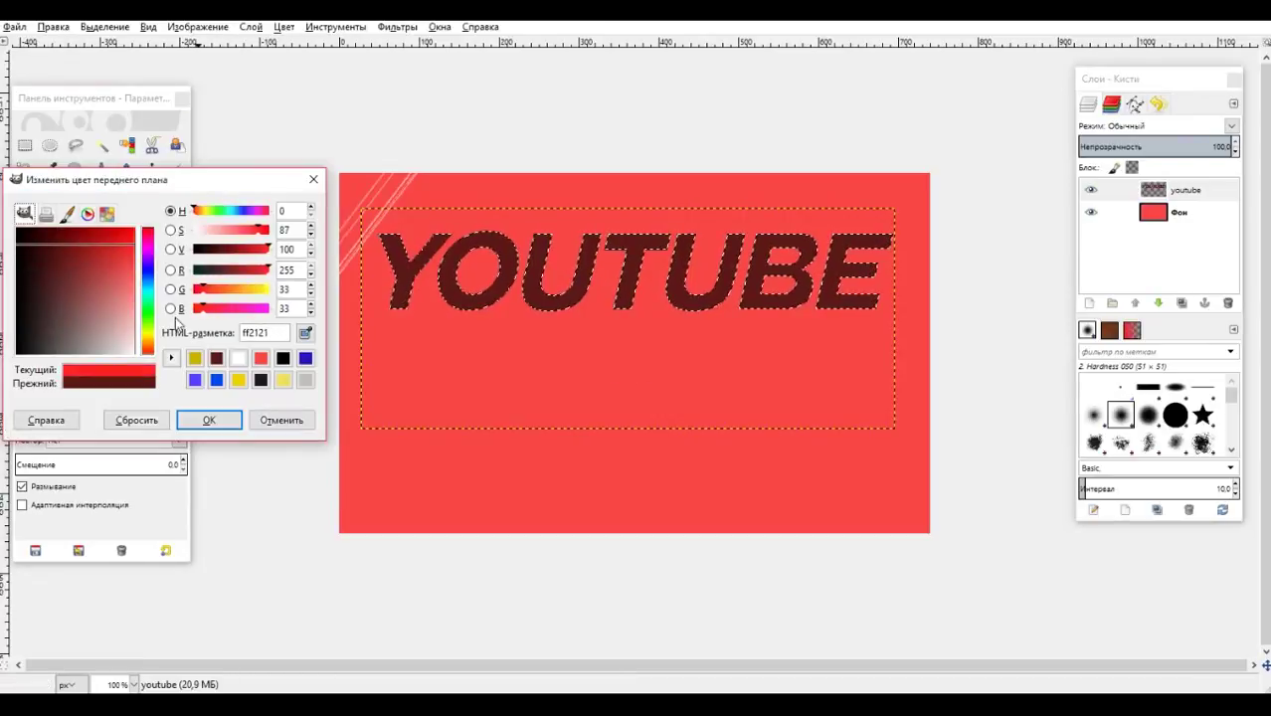
pyautogui.click(209, 419)
pyautogui.moveTo(636, 287); pyautogui.dragTo(533, 269)
pyautogui.click(95, 276)
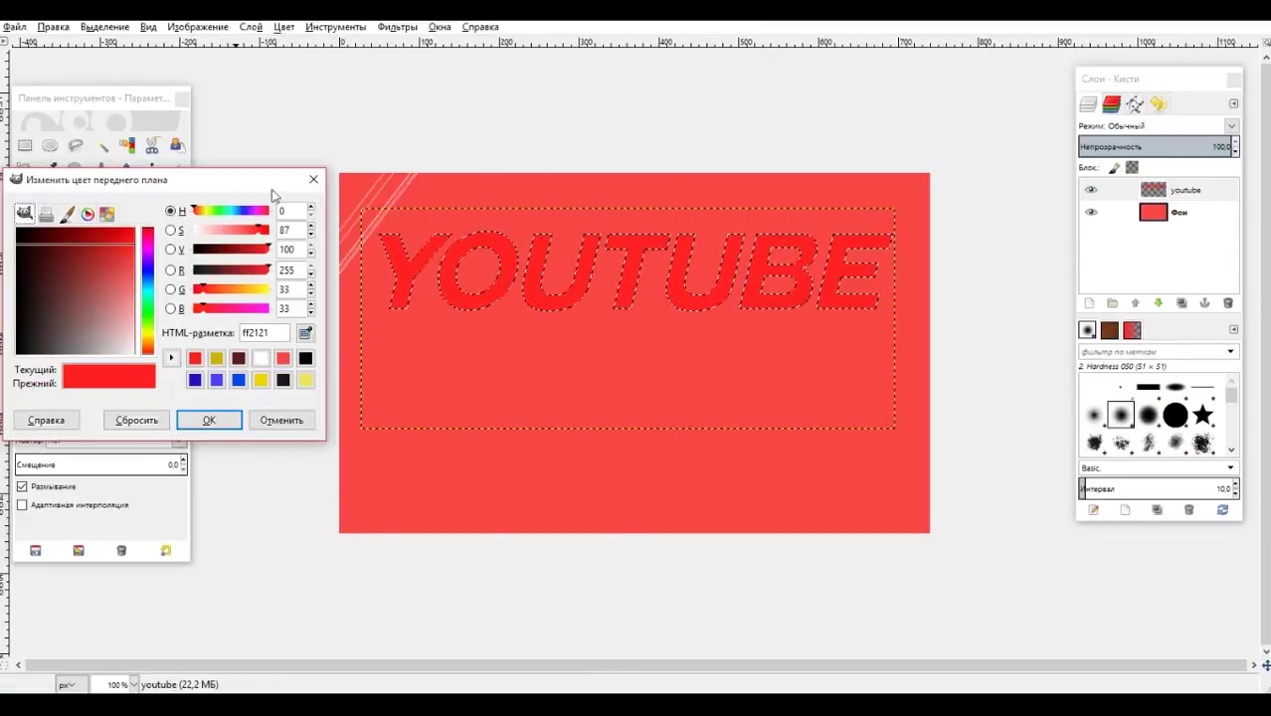
pyautogui.click(314, 180)
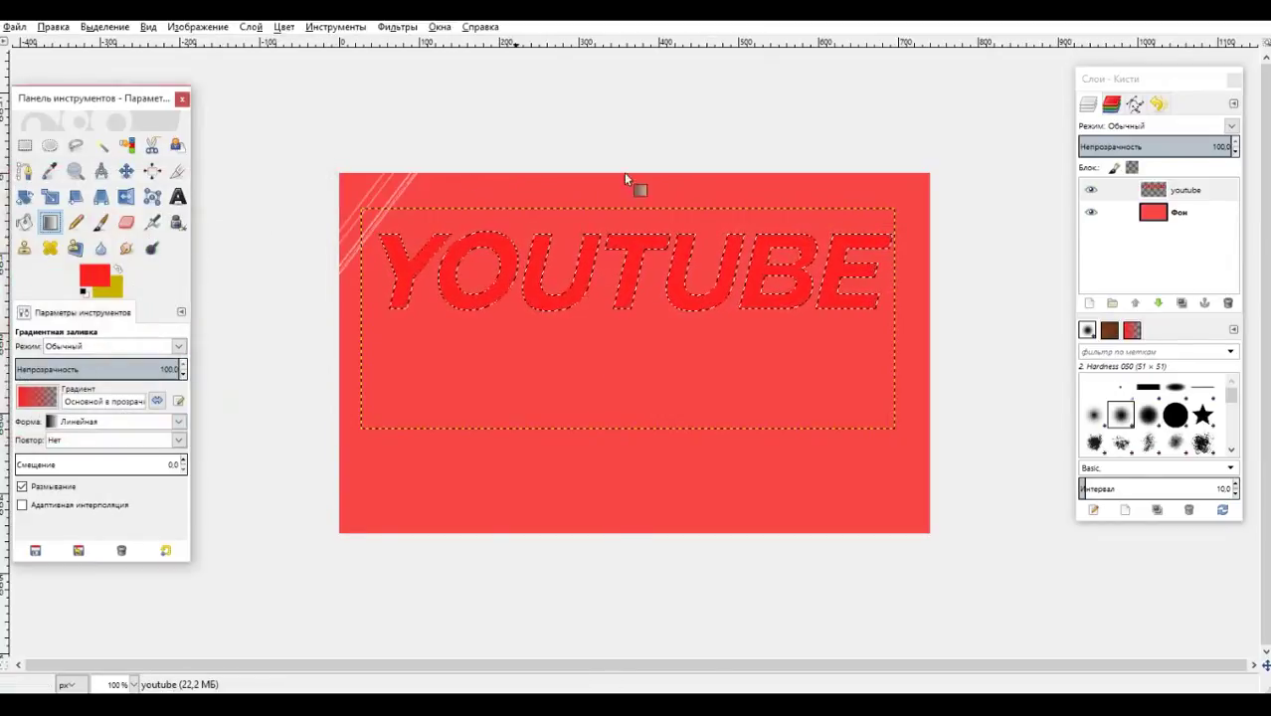
pyautogui.click(514, 306)
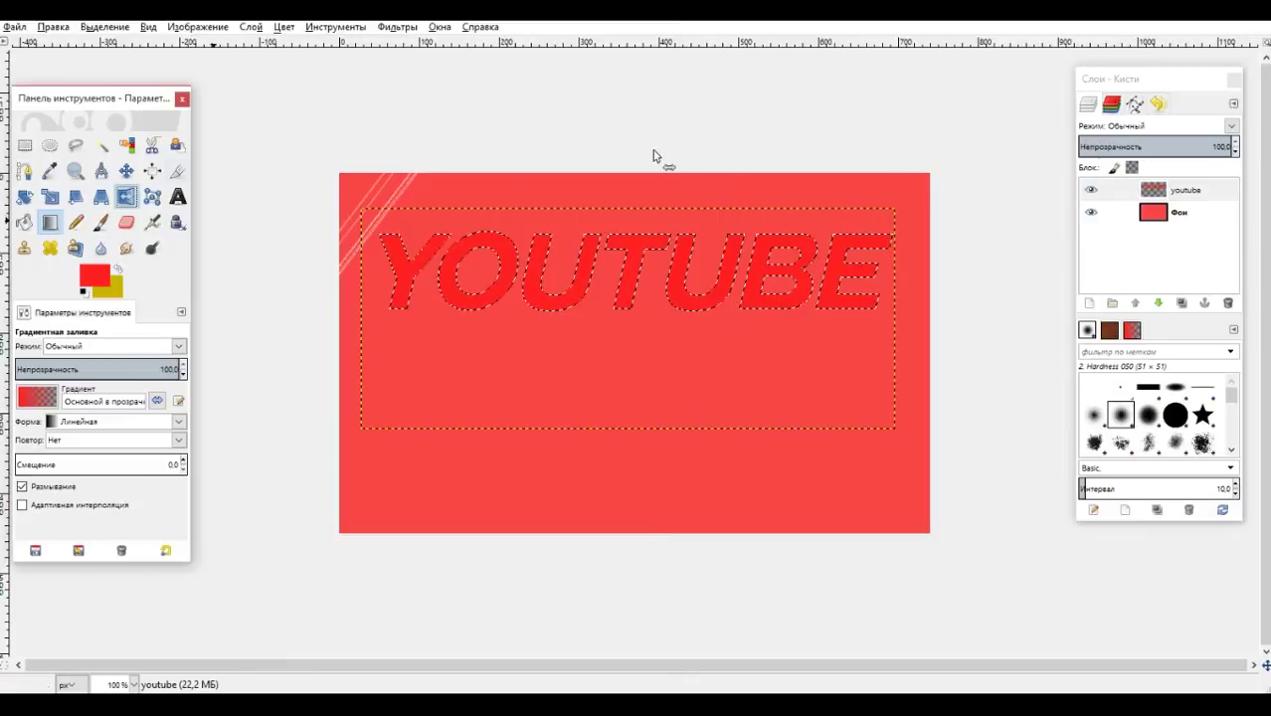
# Clear the letter selection and delete the youtube layer, leaving only the background layer.
pyautogui.click(127, 196)
pyautogui.click(104, 27)
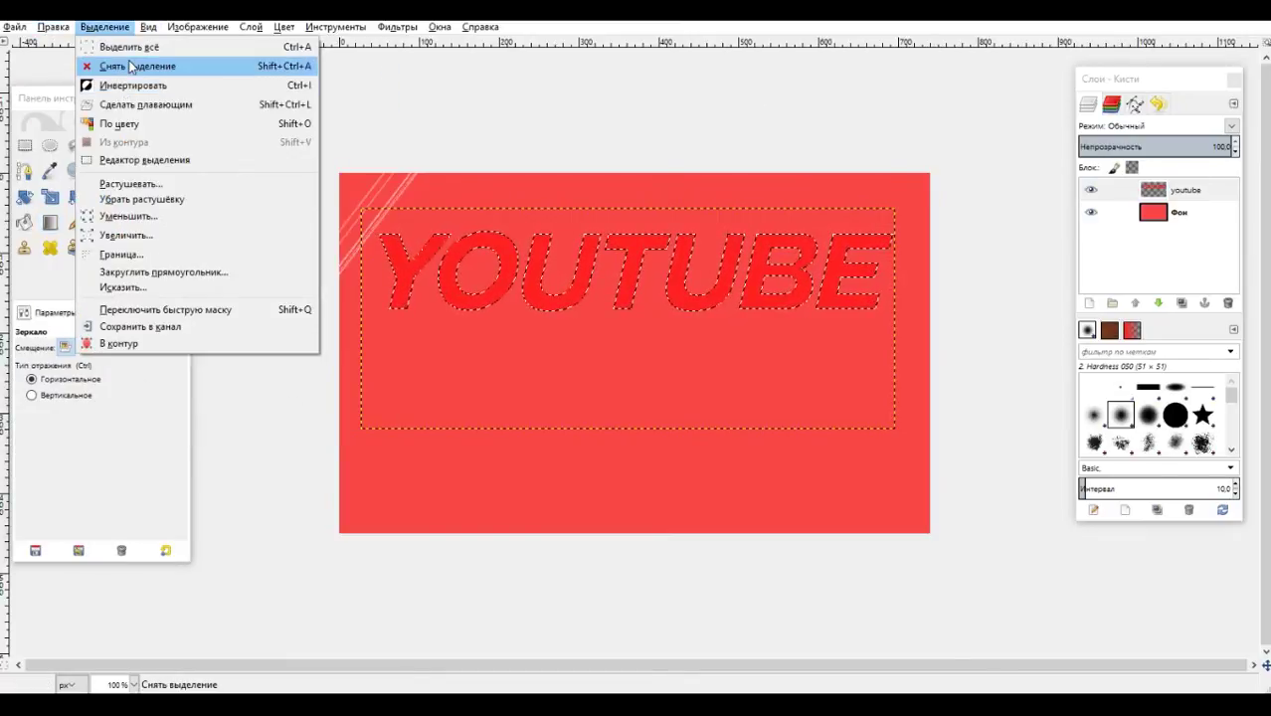
pyautogui.click(129, 66)
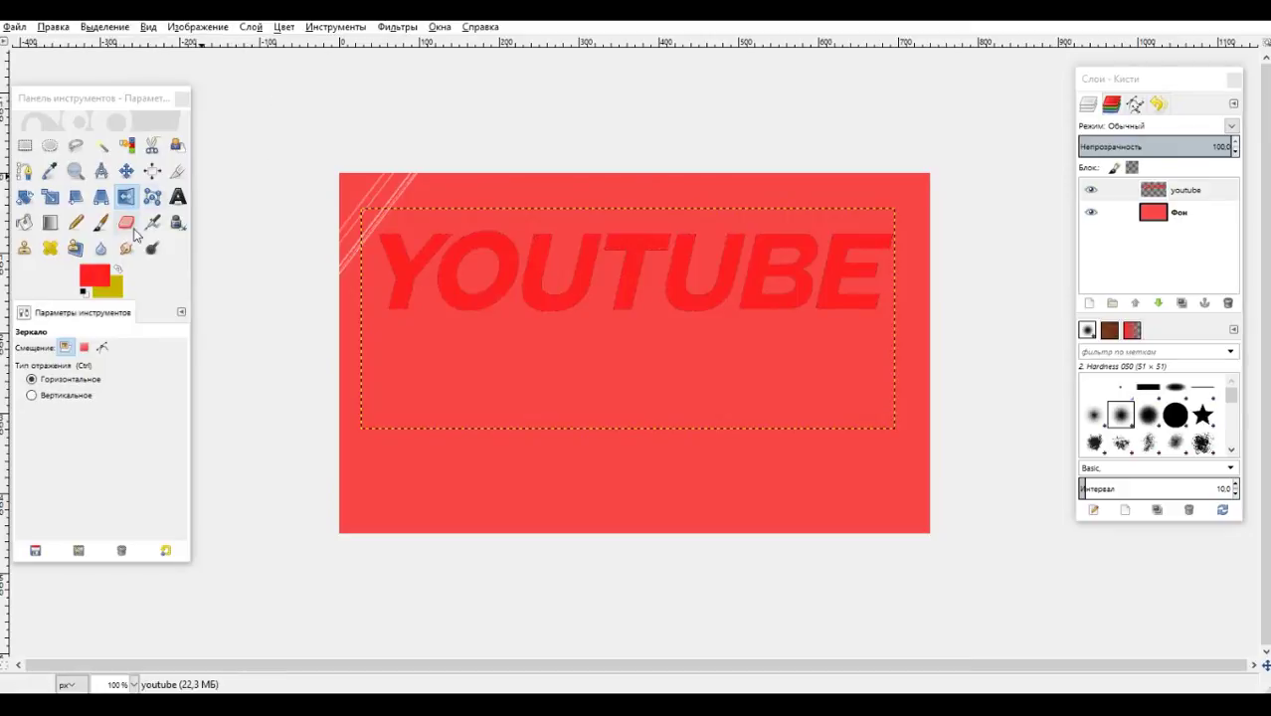
pyautogui.click(135, 223)
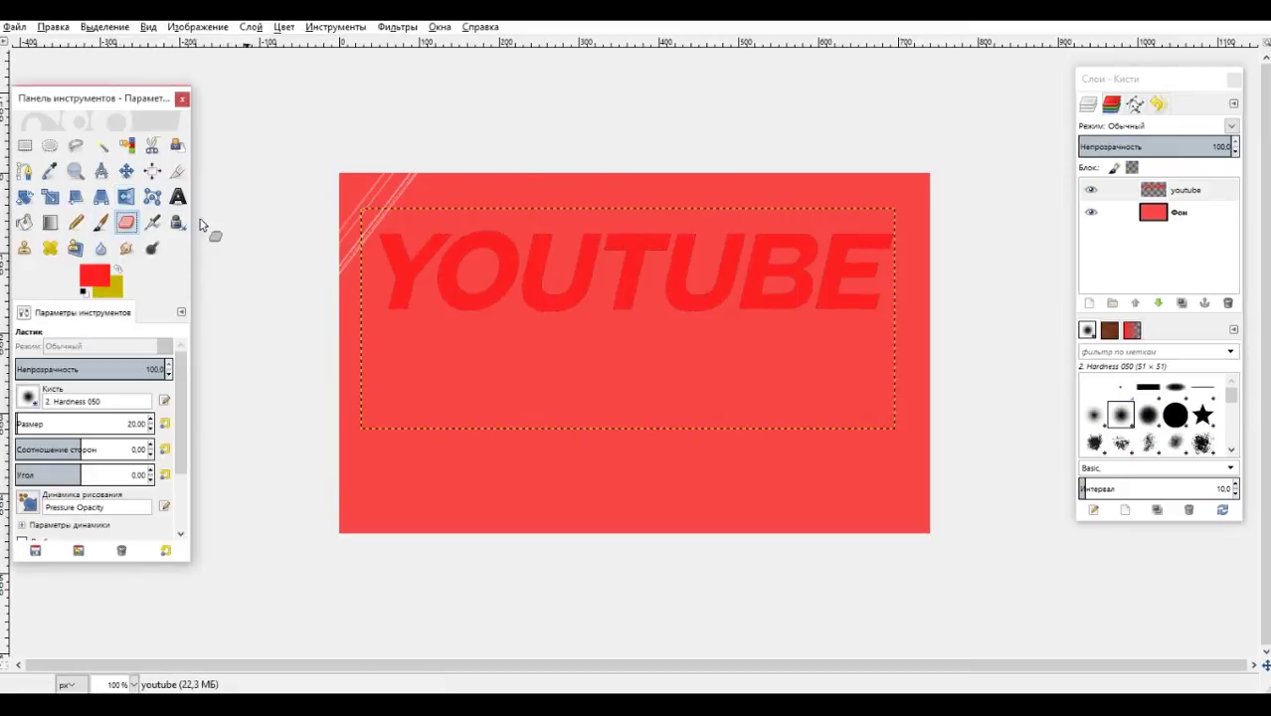
pyautogui.rightClick(1213, 190)
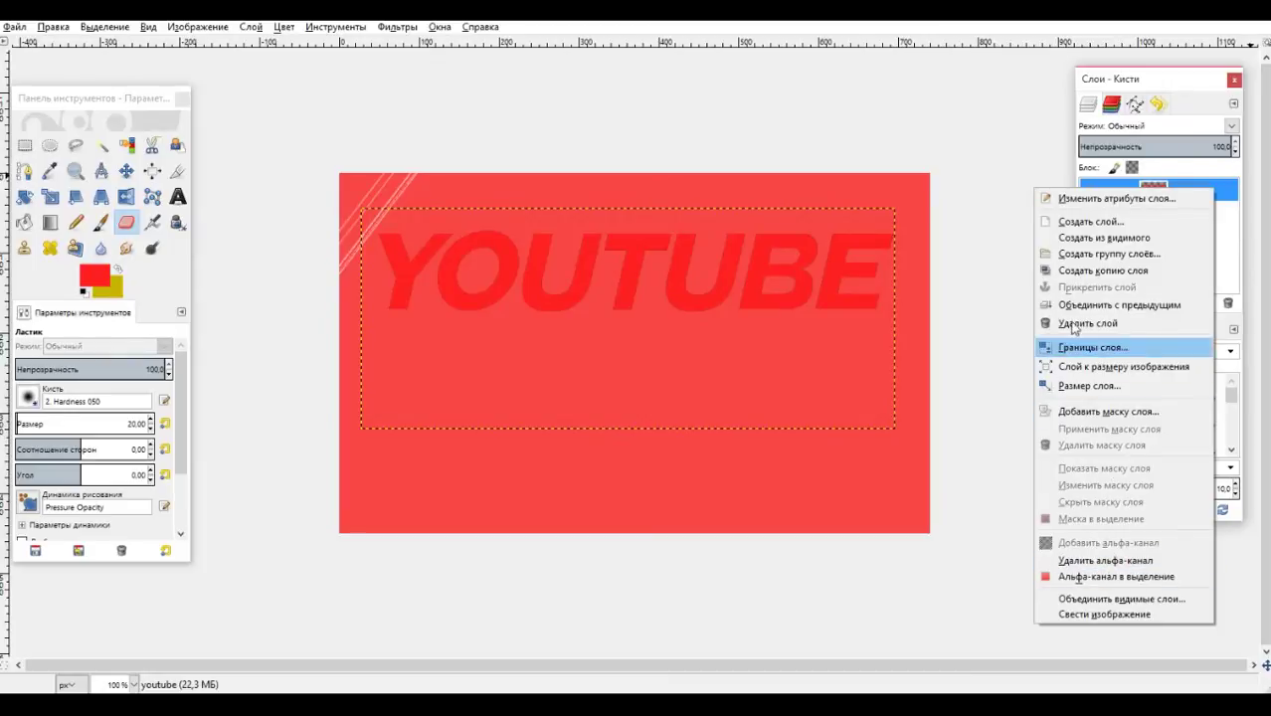
pyautogui.click(1094, 323)
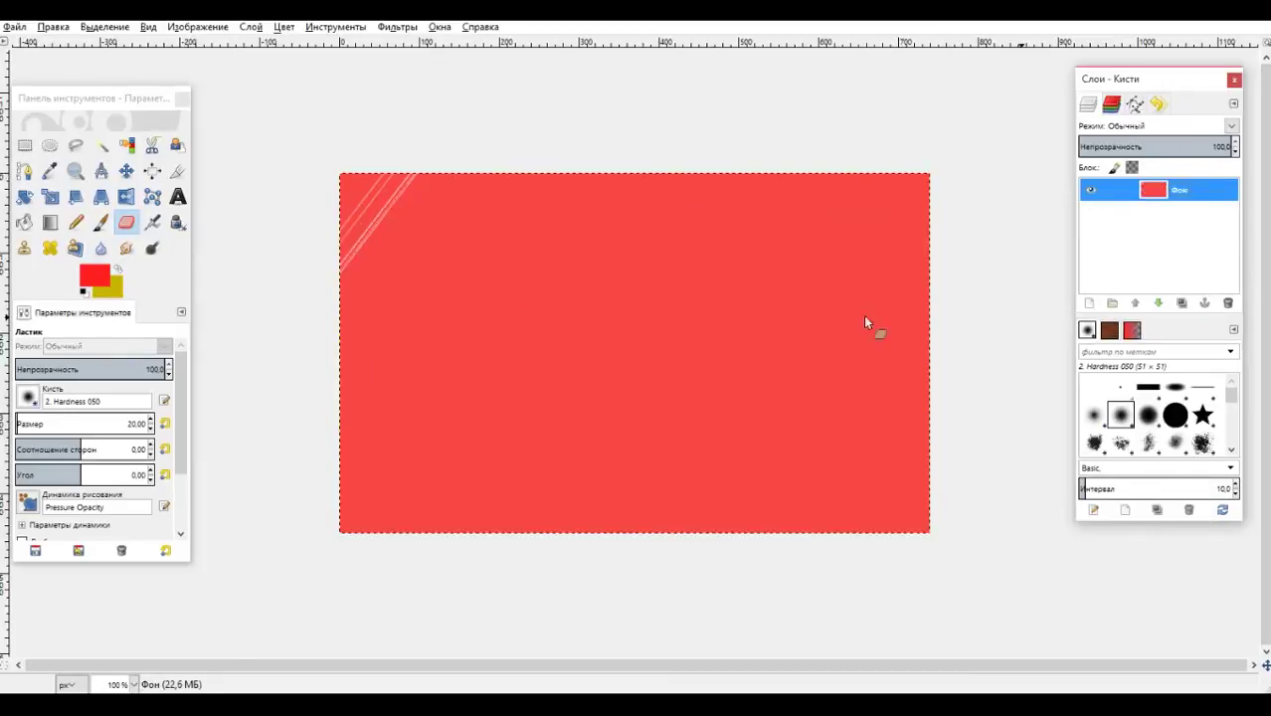
# With the Gradient tool, fill the background layer with the bright red foreground-to-transparent gradient.
pyautogui.click(49, 221)
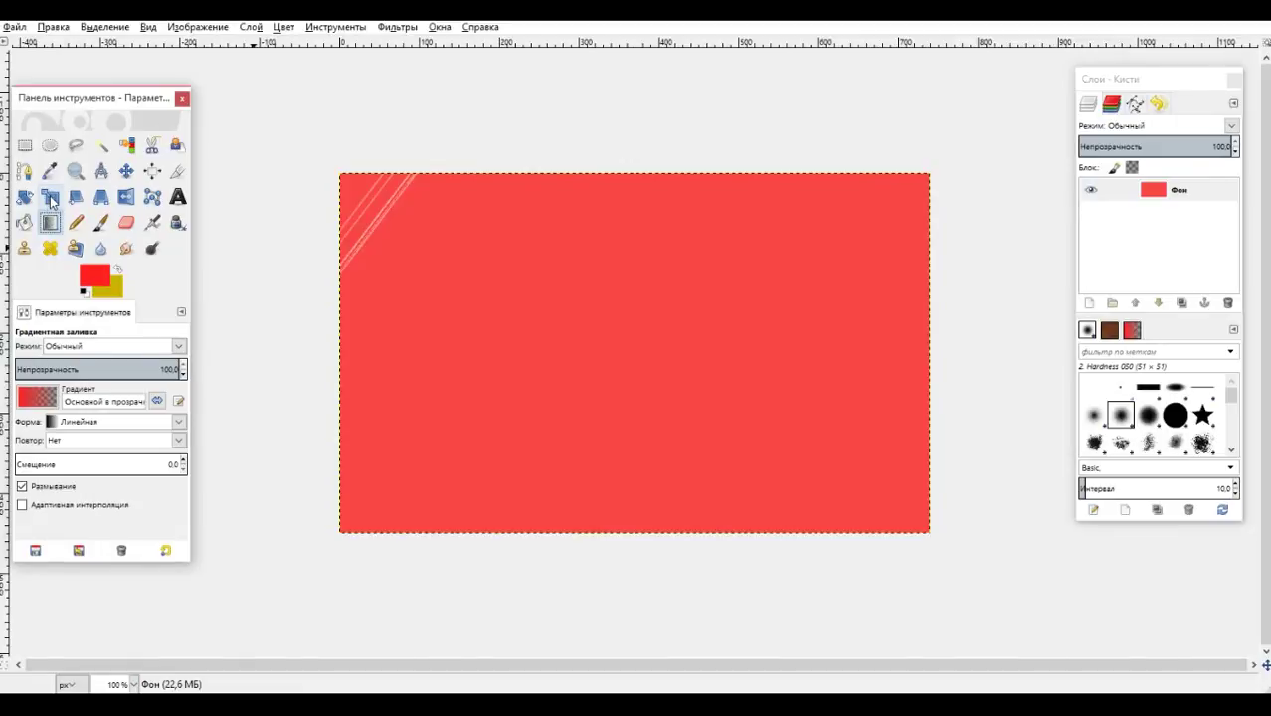
pyautogui.click(50, 198)
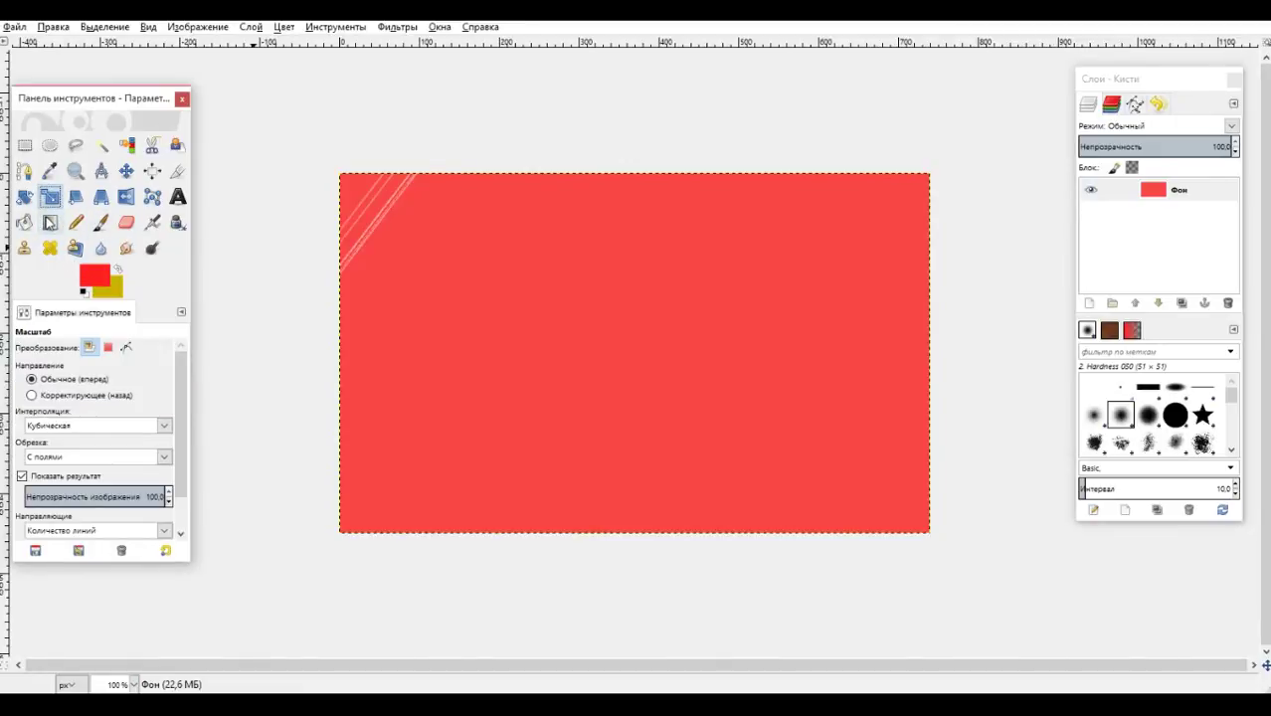
pyautogui.click(50, 221)
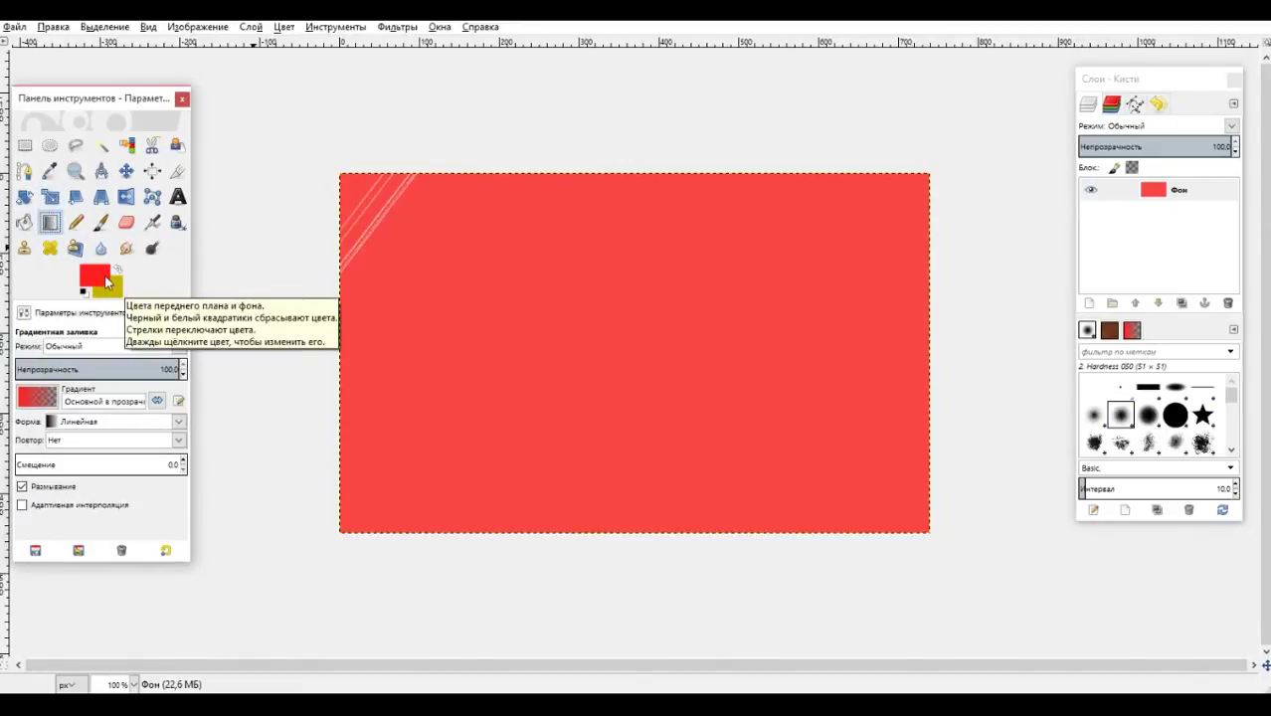
pyautogui.moveTo(656, 321); pyautogui.dragTo(580, 314)
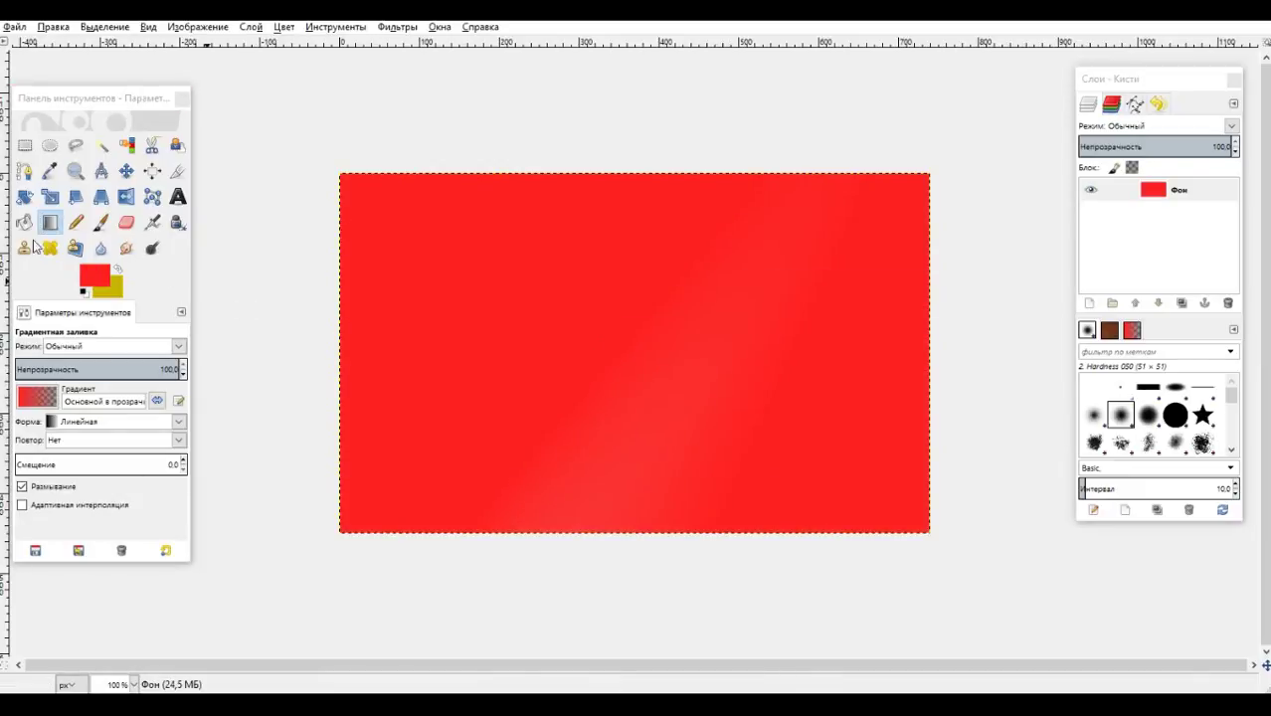
# Close the untitled image and discard its changes.
pyautogui.click(15, 27)
pyautogui.moveTo(53, 27)
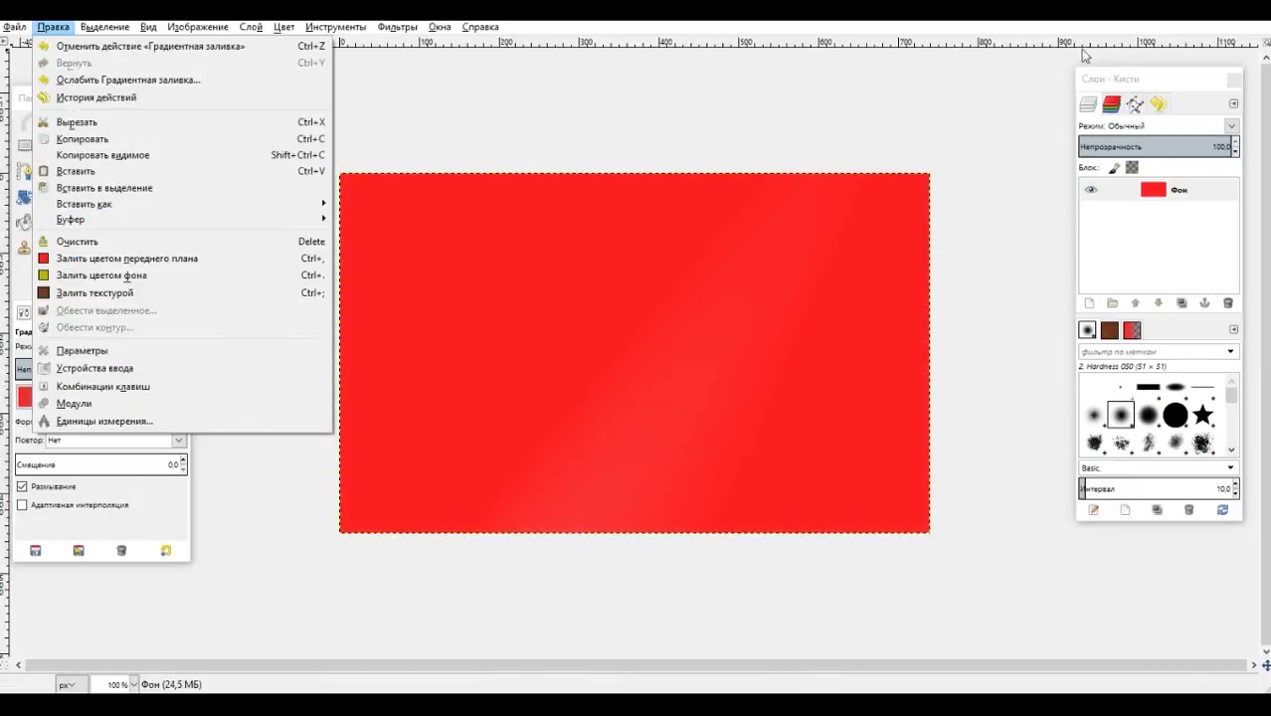
pyautogui.click(1216, 76)
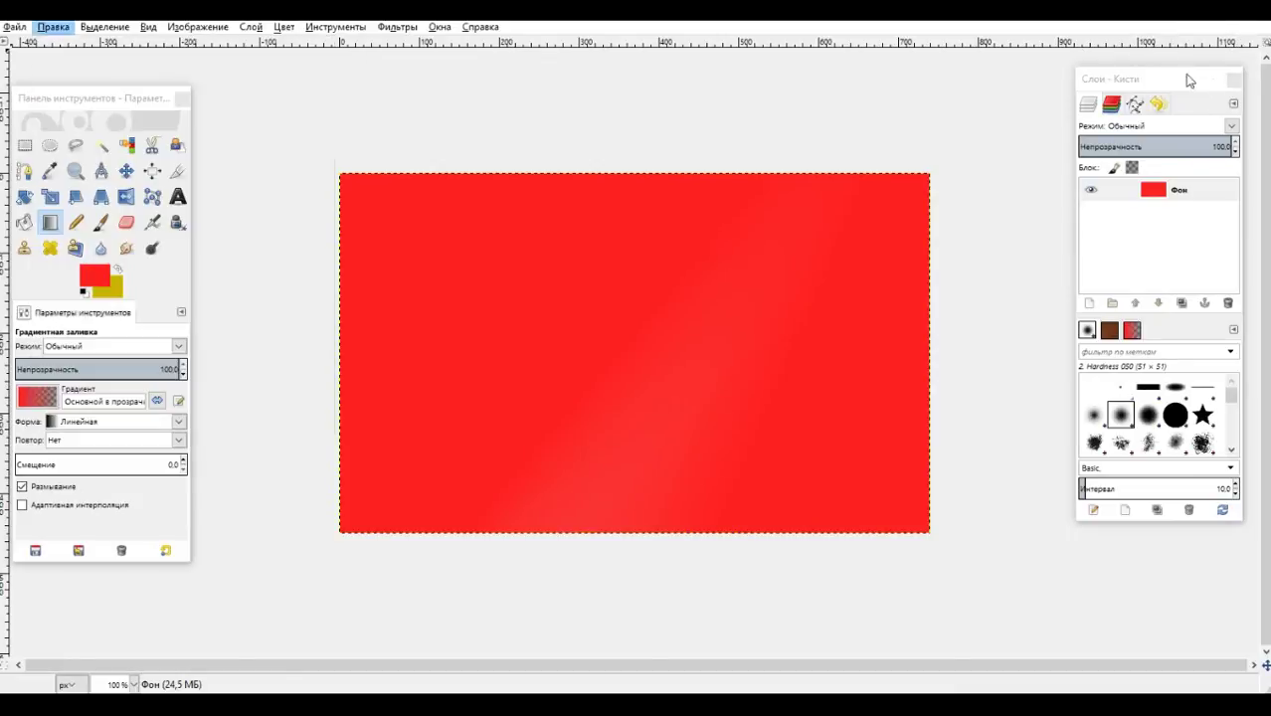
pyautogui.click(50, 28)
pyautogui.moveTo(15, 26)
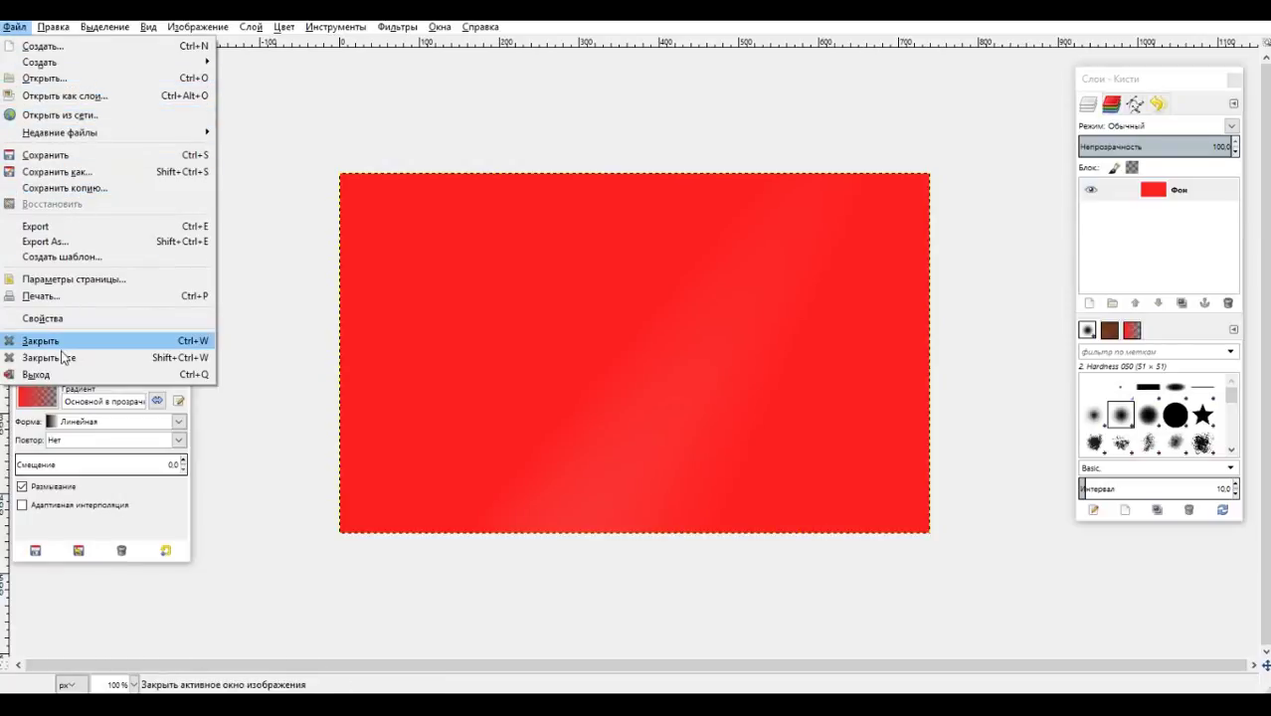
pyautogui.click(65, 344)
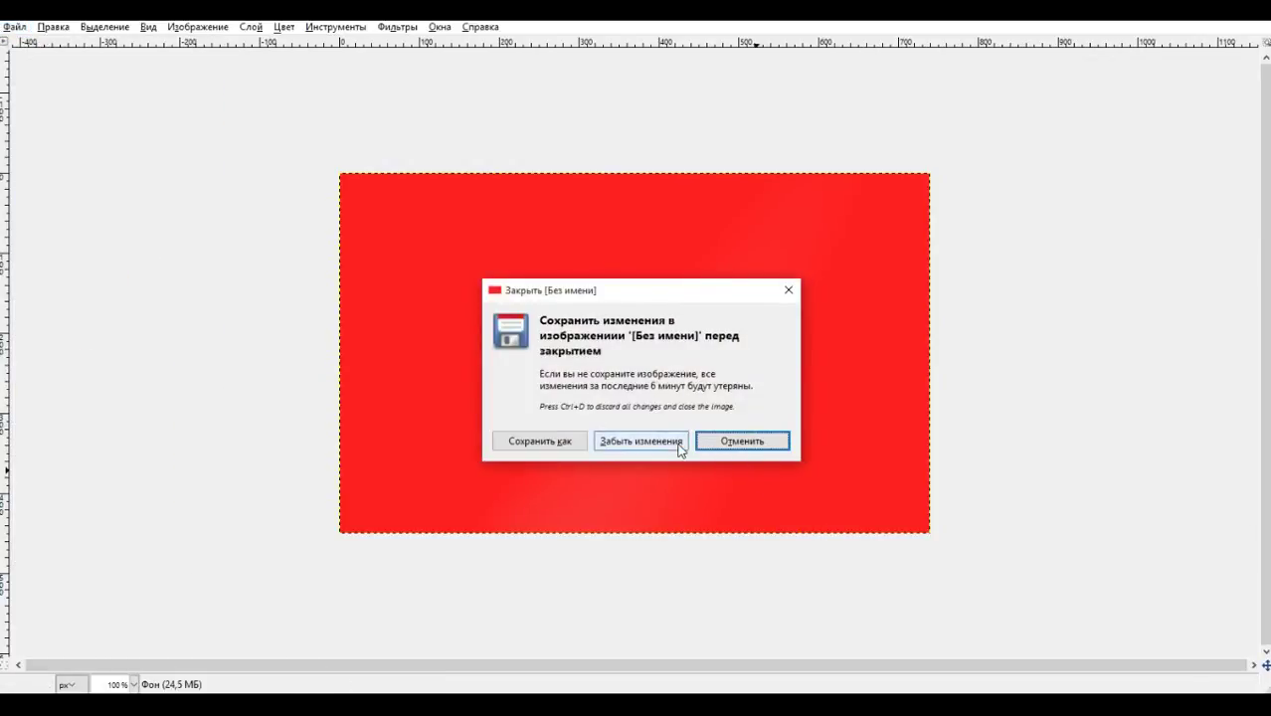
pyautogui.click(640, 441)
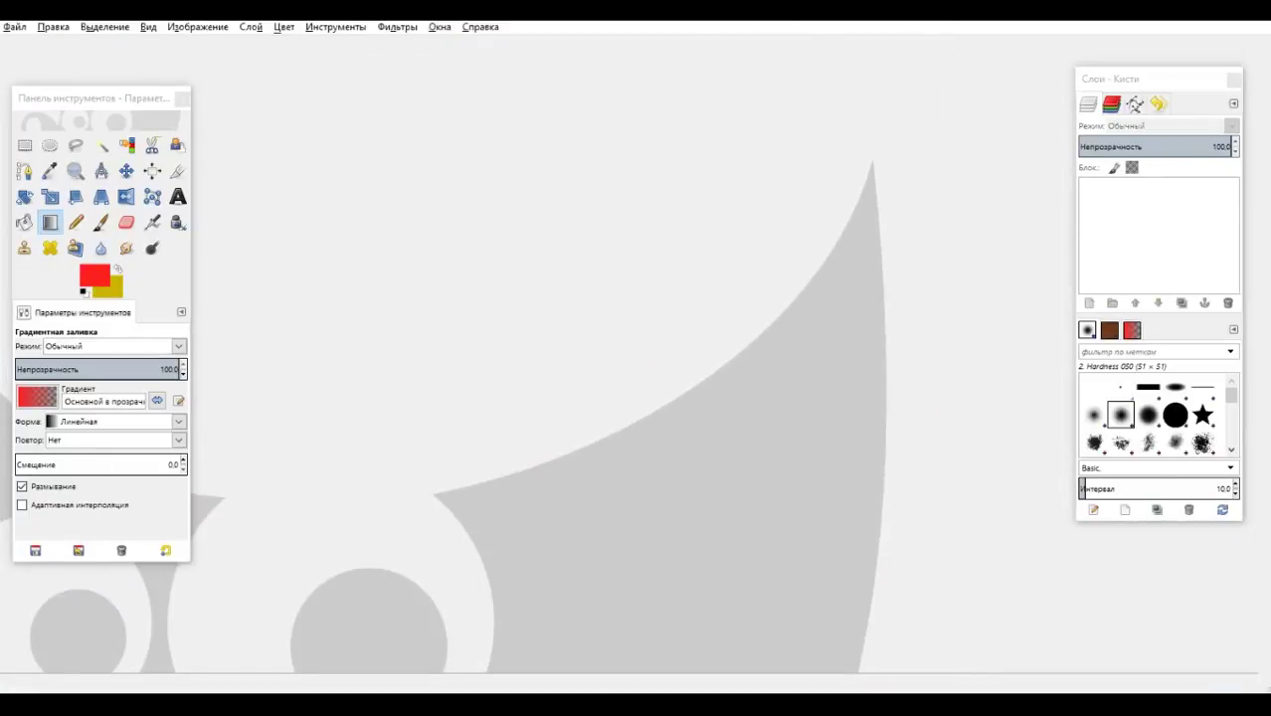
# Create a new 740 × 450 px image.
pyautogui.click(15, 27)
pyautogui.click(29, 44)
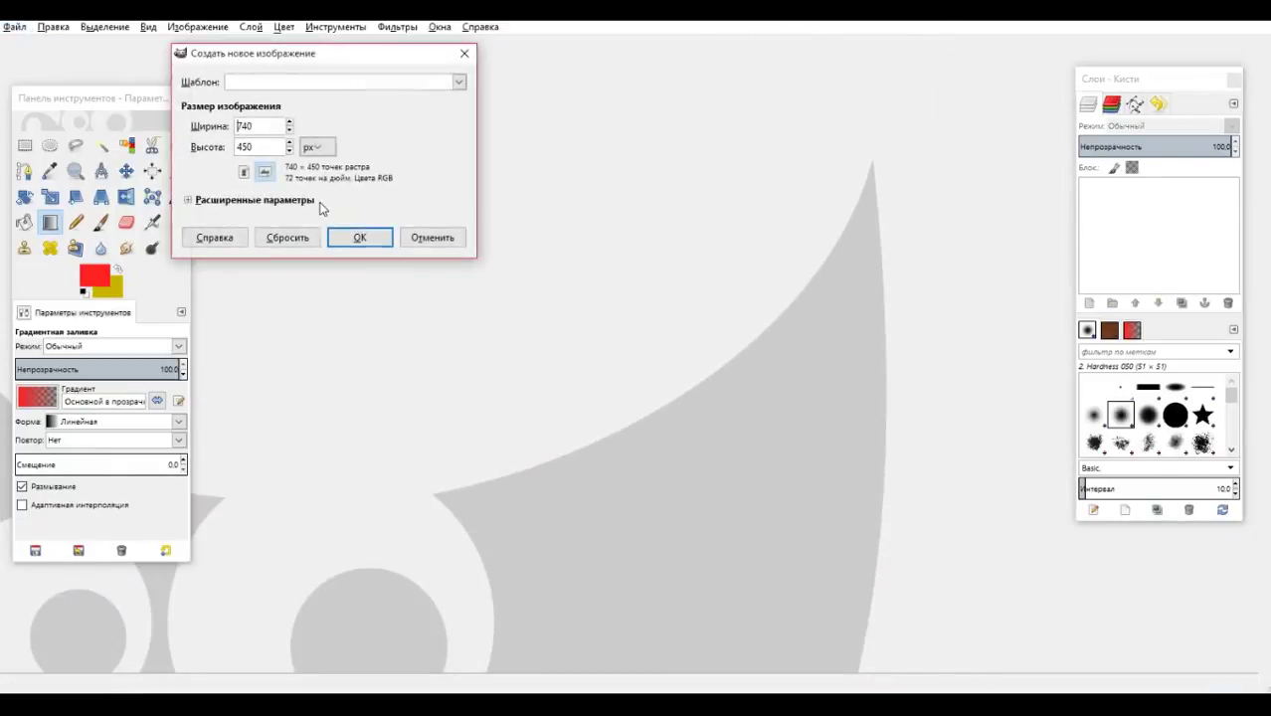
pyautogui.click(357, 239)
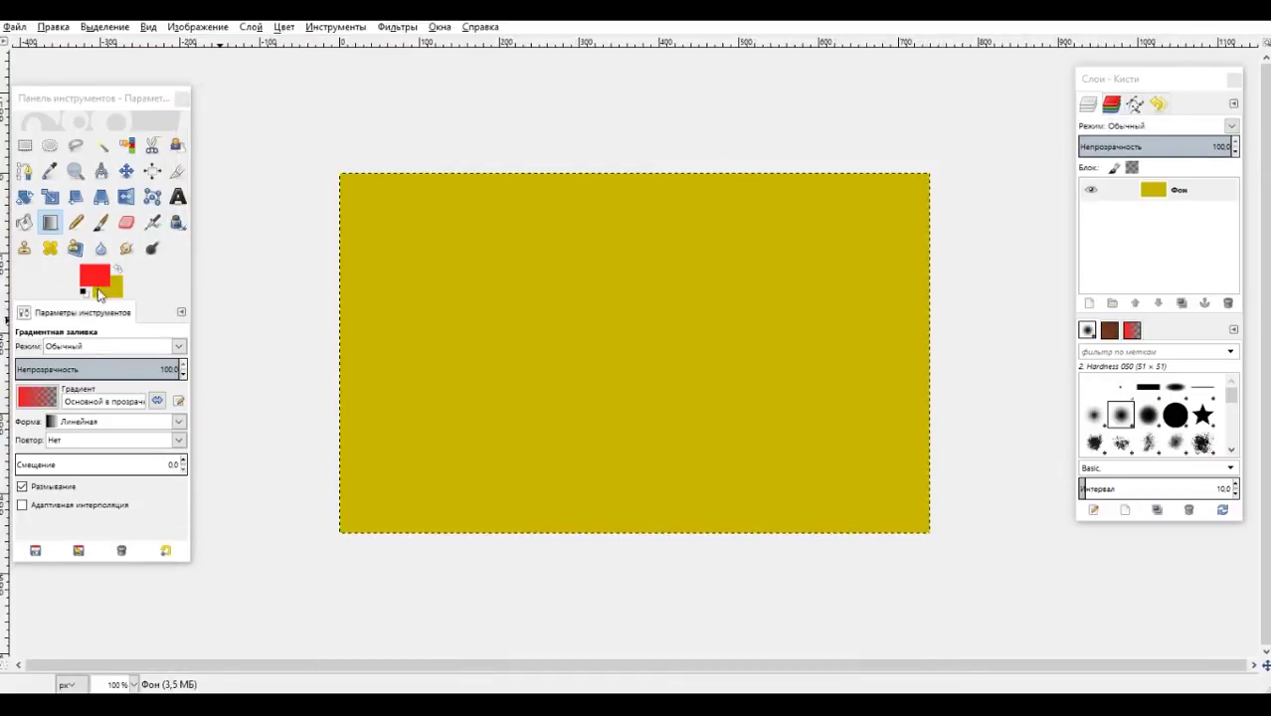
# Fill the new image repeatedly with the red foreground-to-transparent gradient, keeping the foreground colour as it is.
pyautogui.moveTo(497, 263); pyautogui.dragTo(612, 348)
pyautogui.moveTo(794, 380); pyautogui.dragTo(613, 324)
pyautogui.moveTo(715, 396); pyautogui.dragTo(783, 425)
pyautogui.click(92, 283)
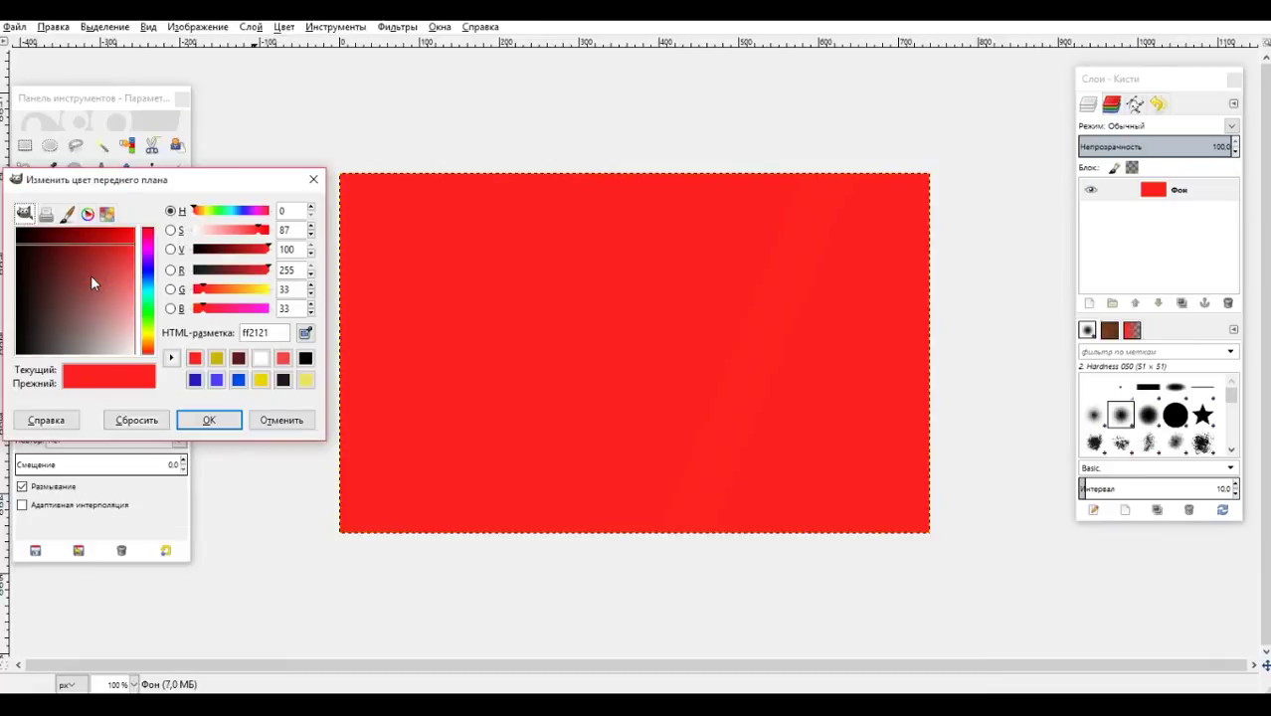
pyautogui.click(88, 281)
pyautogui.click(312, 181)
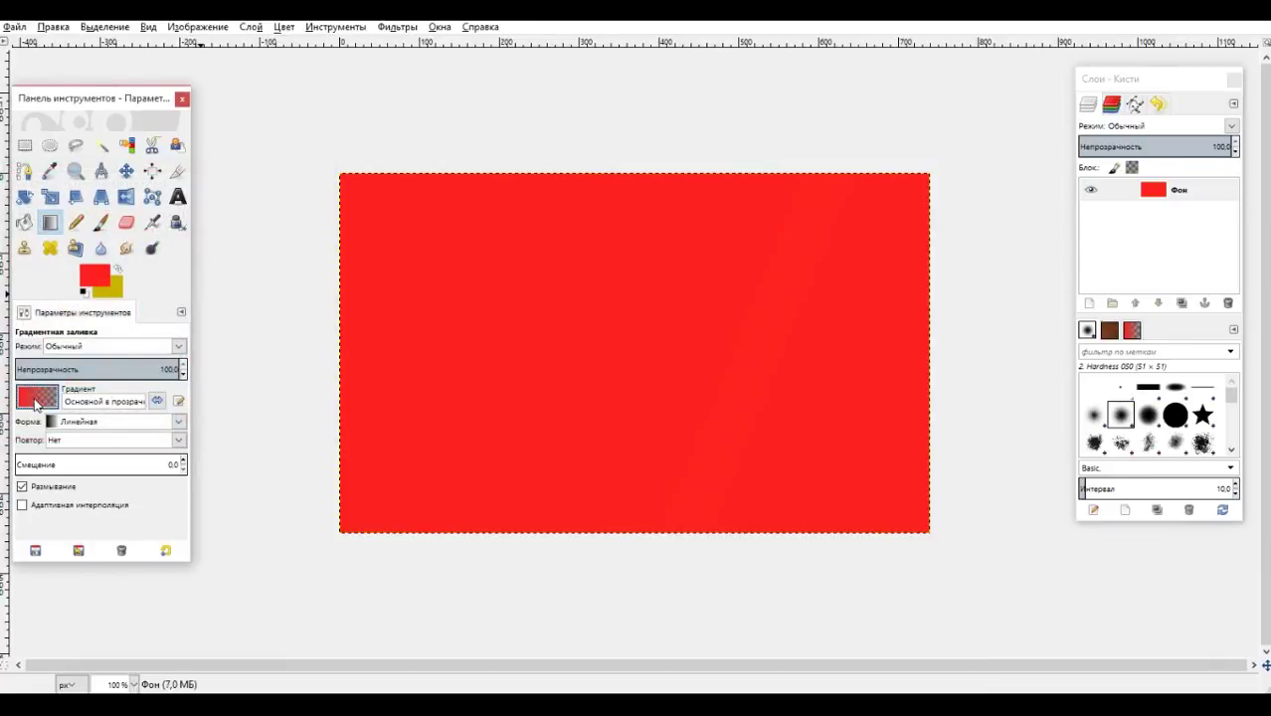
# Choose the black-to-white Default gradient from the gradient list and fill the whole image with it diagonally.
pyautogui.click(36, 399)
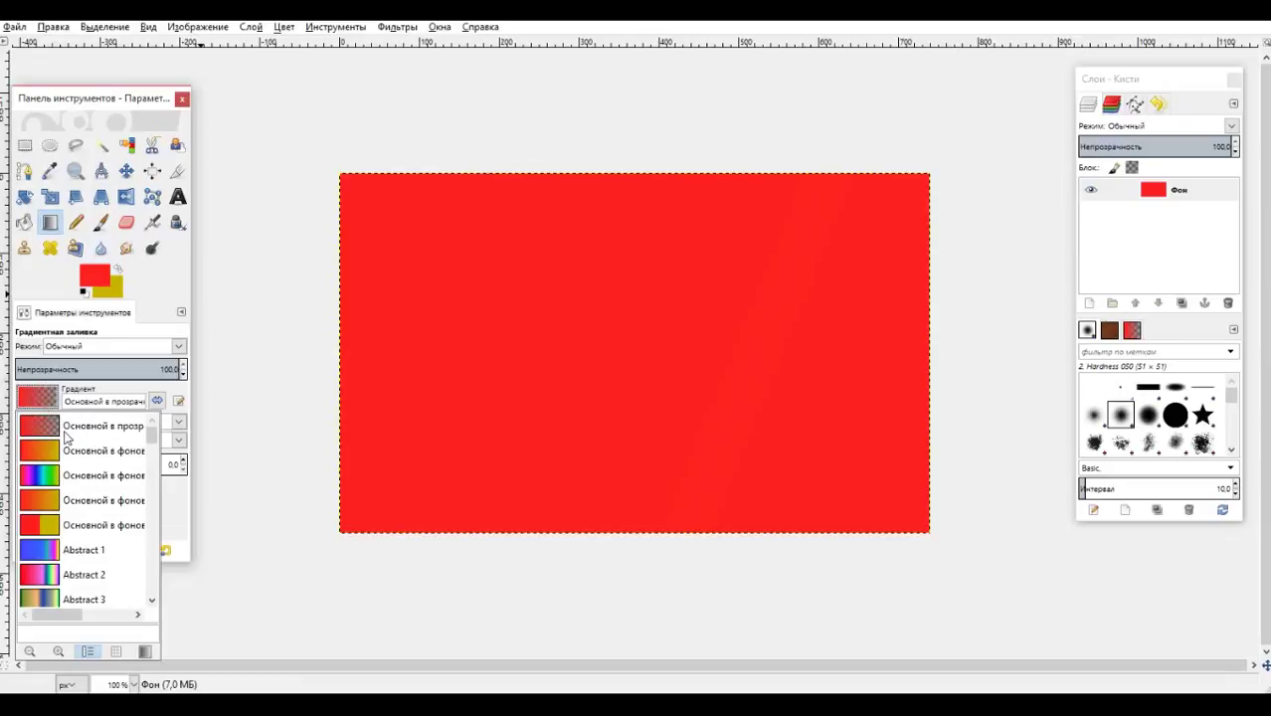
pyautogui.scroll(-9, 65, 438)
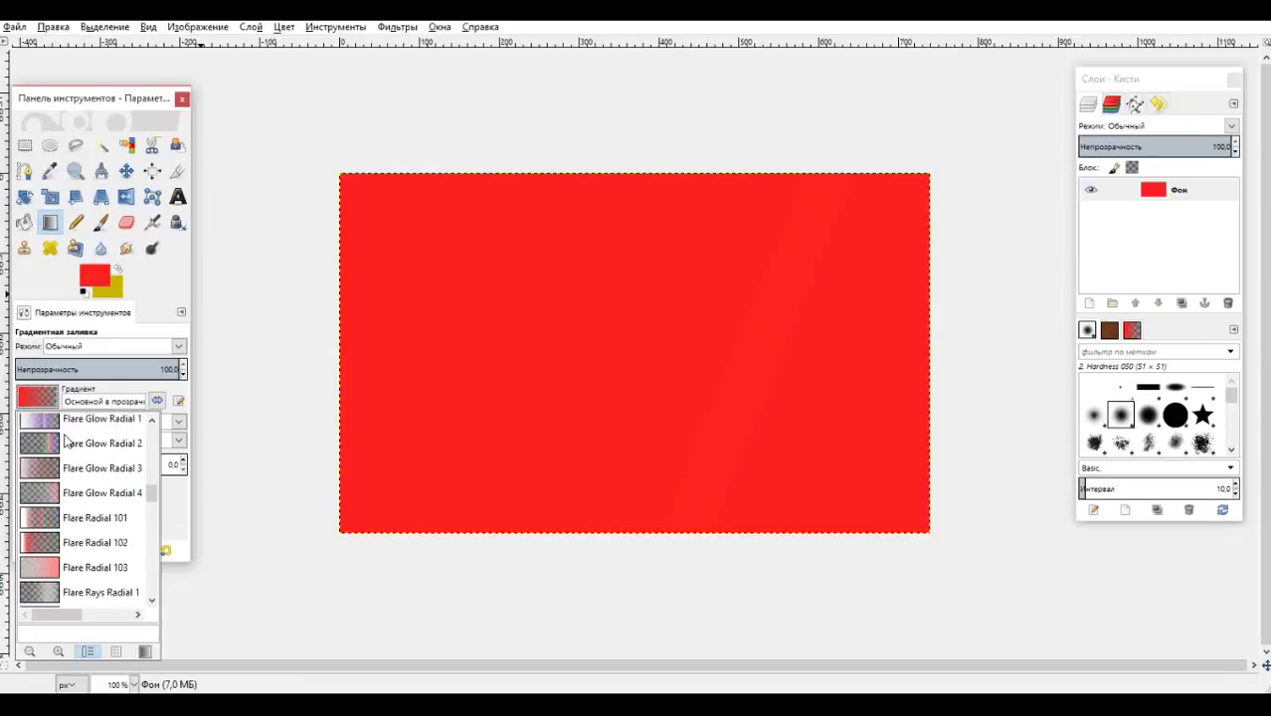
pyautogui.scroll(-9, 66, 438)
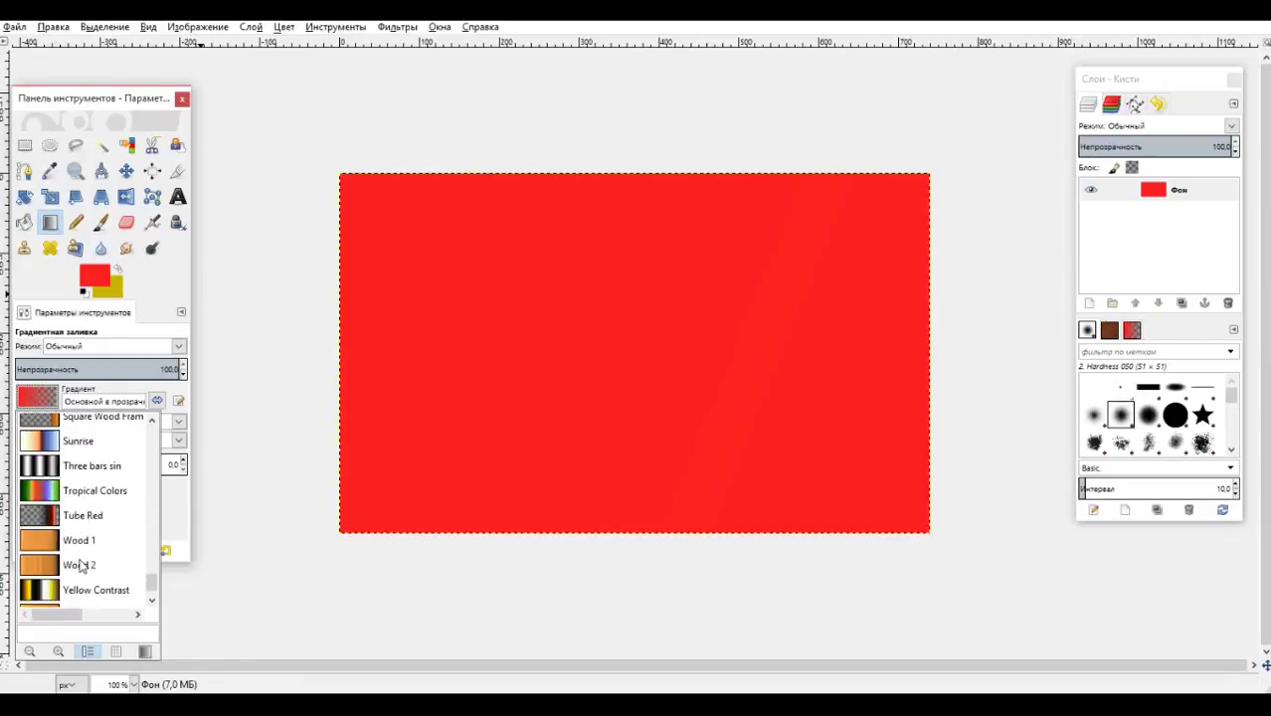
pyautogui.scroll(10, 82, 565)
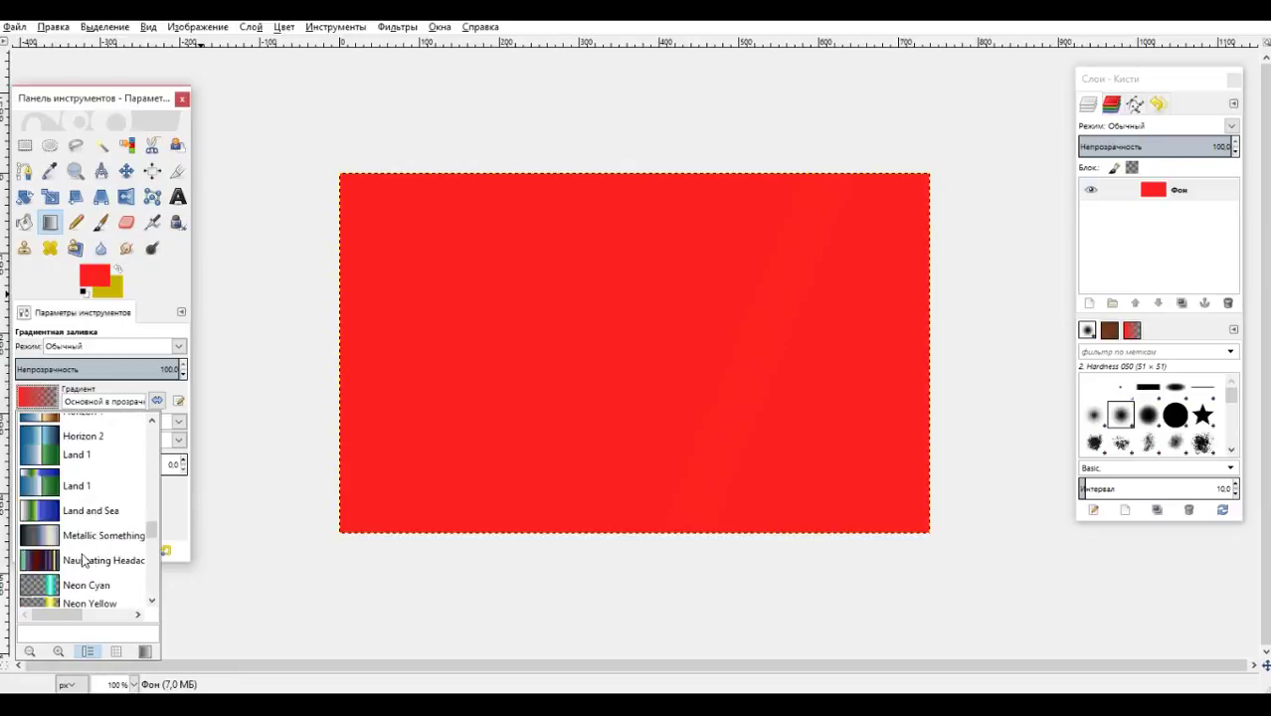
pyautogui.scroll(6, 82, 560)
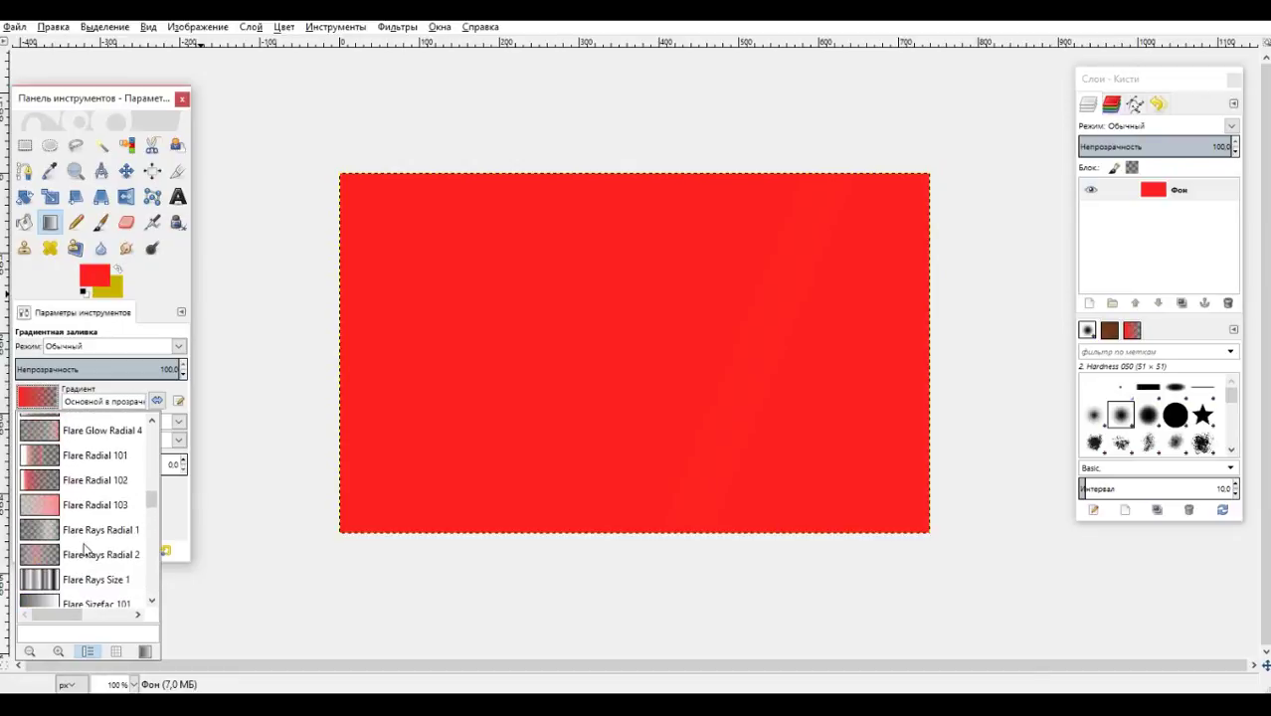
pyautogui.scroll(5, 87, 545)
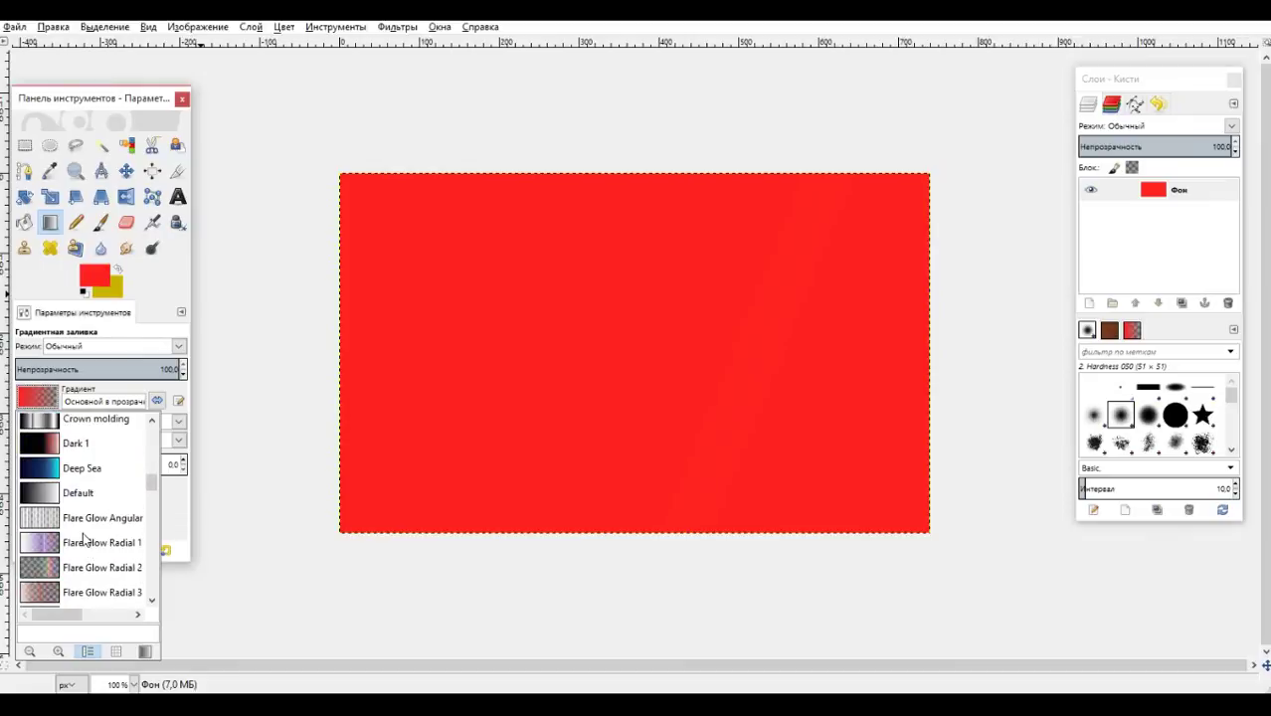
pyautogui.click(79, 560)
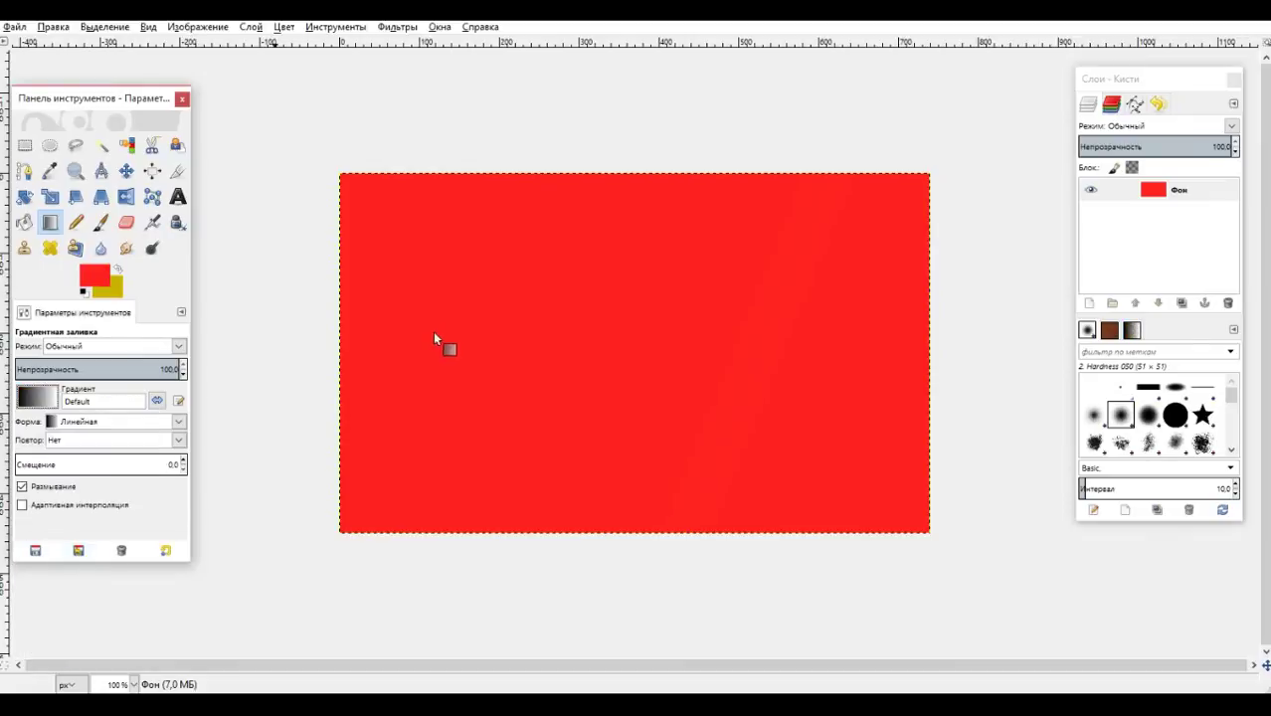
pyautogui.moveTo(437, 329); pyautogui.dragTo(523, 380)
pyautogui.moveTo(651, 369); pyautogui.dragTo(560, 324)
# Switch to the red-to-yellow foreground-to-background gradient (Основной в фоновый) and fill the image with it diagonally.
pyautogui.click(37, 397)
pyautogui.scroll(2, 112, 449)
pyautogui.scroll(7, 112, 449)
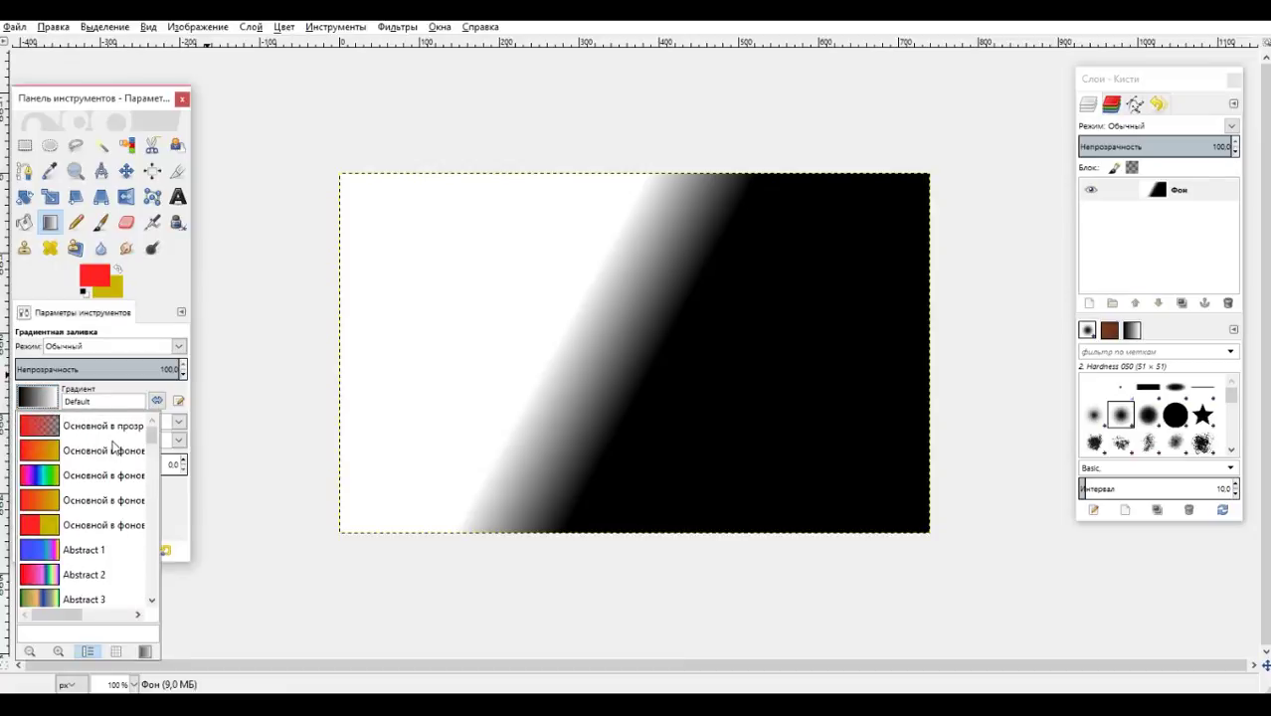
pyautogui.click(95, 454)
pyautogui.moveTo(526, 358); pyautogui.dragTo(566, 340)
pyautogui.moveTo(400, 268); pyautogui.dragTo(544, 327)
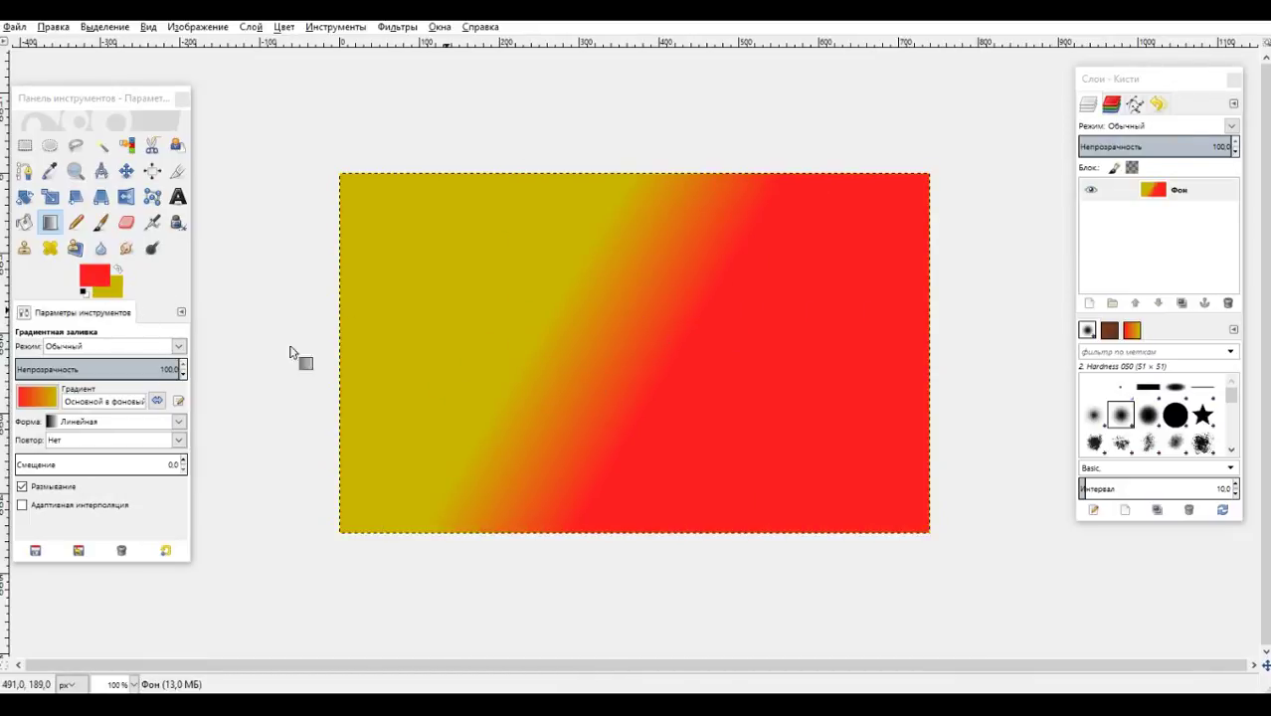
# Set the gradient shape to radial (Радиальная) and fill the image from its centre outward, finishing with a small radial fill near its upper-left corner.
pyautogui.click(179, 422)
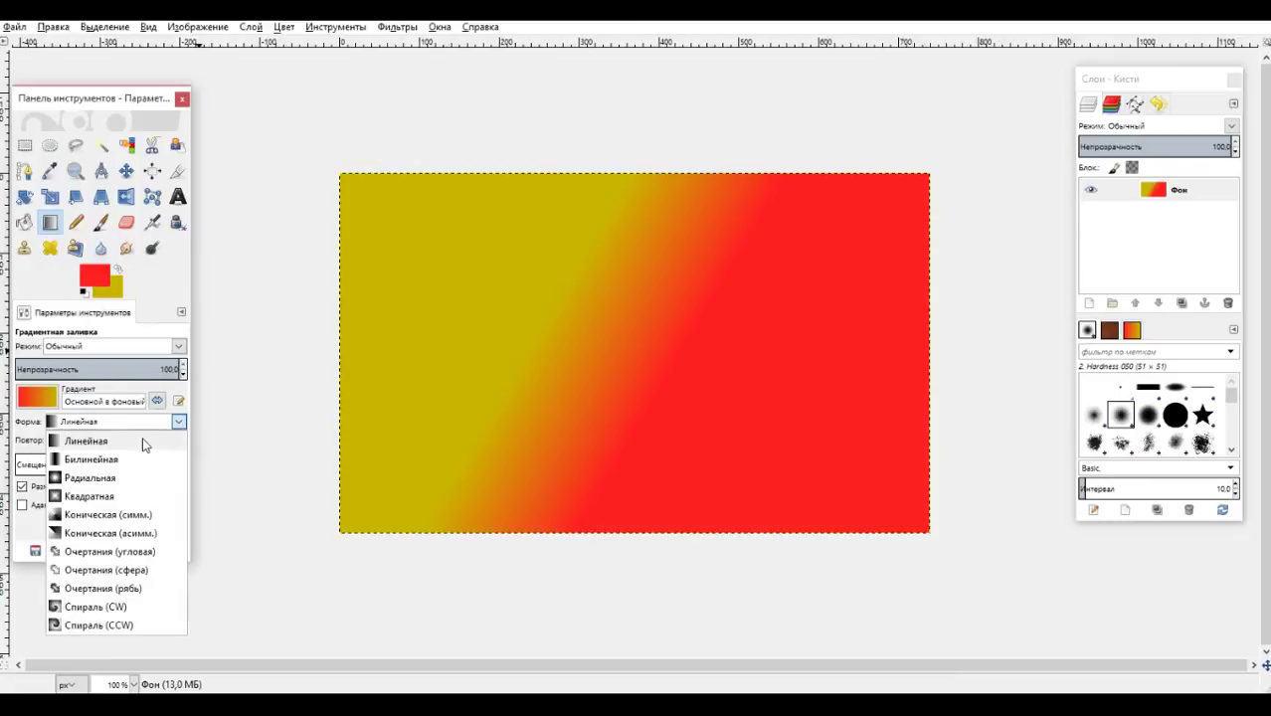
pyautogui.click(90, 477)
pyautogui.moveTo(627, 320); pyautogui.dragTo(928, 534)
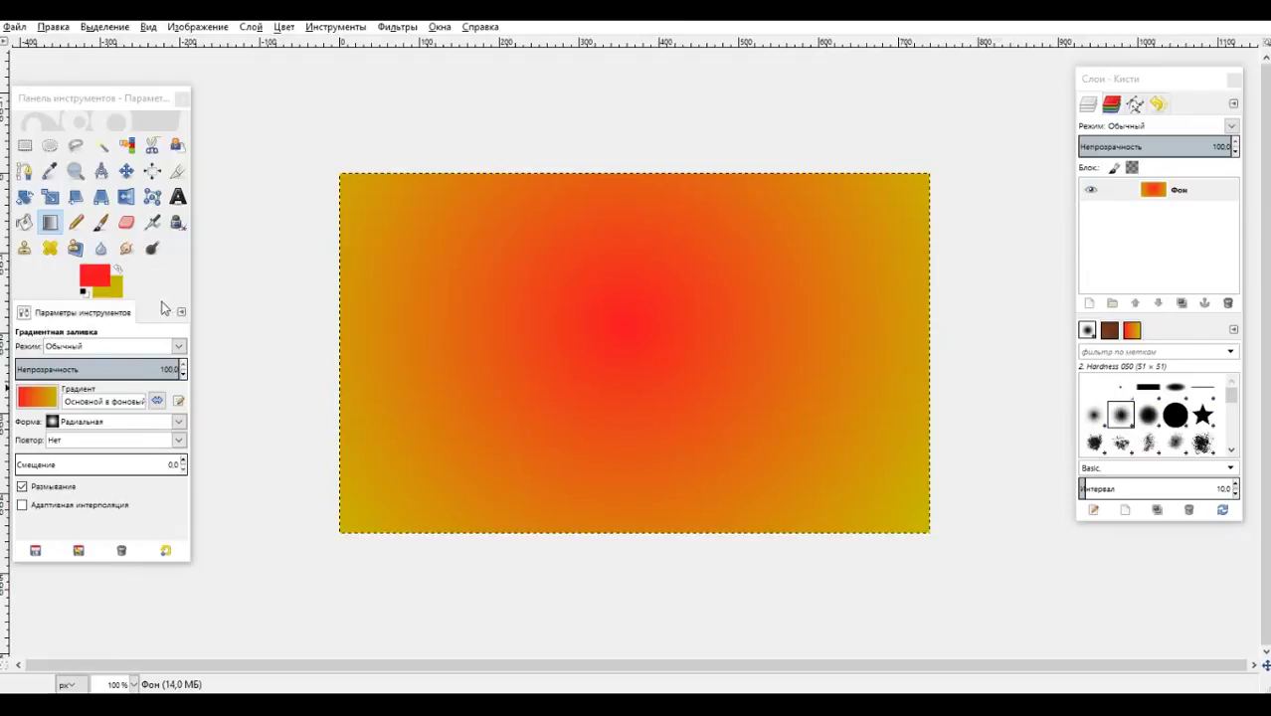
pyautogui.moveTo(629, 368); pyautogui.dragTo(909, 522)
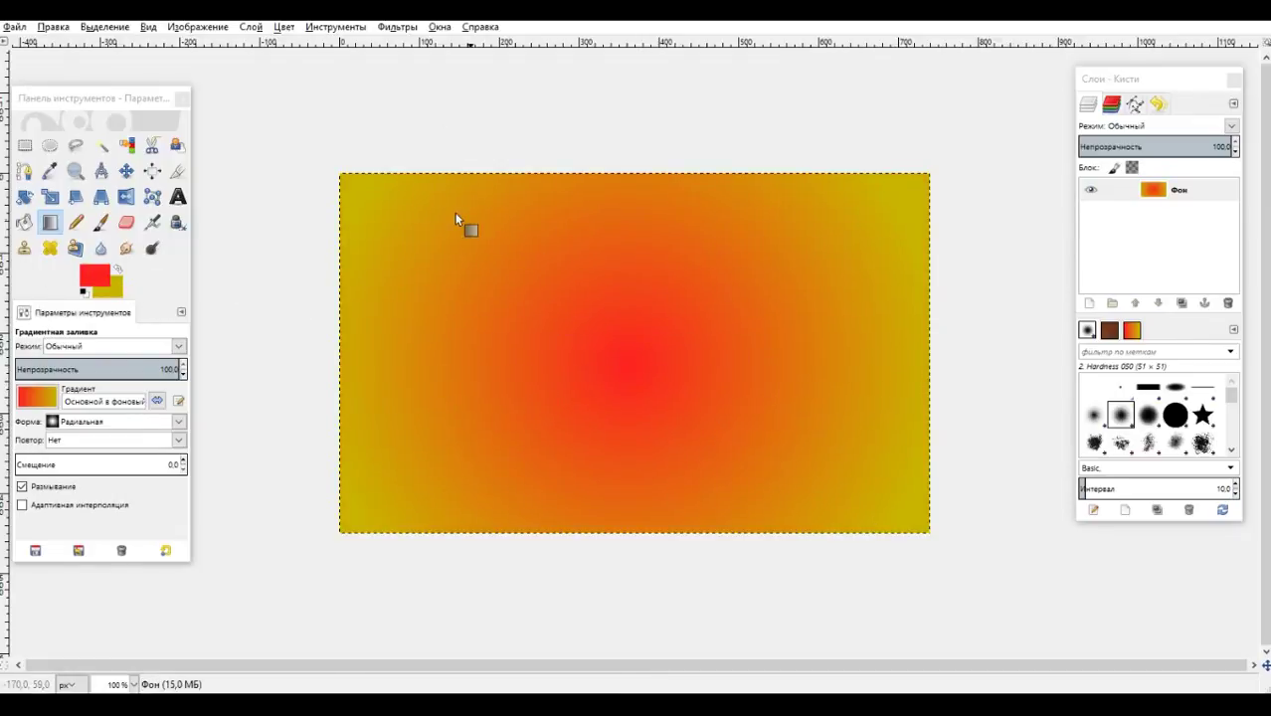
pyautogui.moveTo(455, 219); pyautogui.dragTo(542, 281)
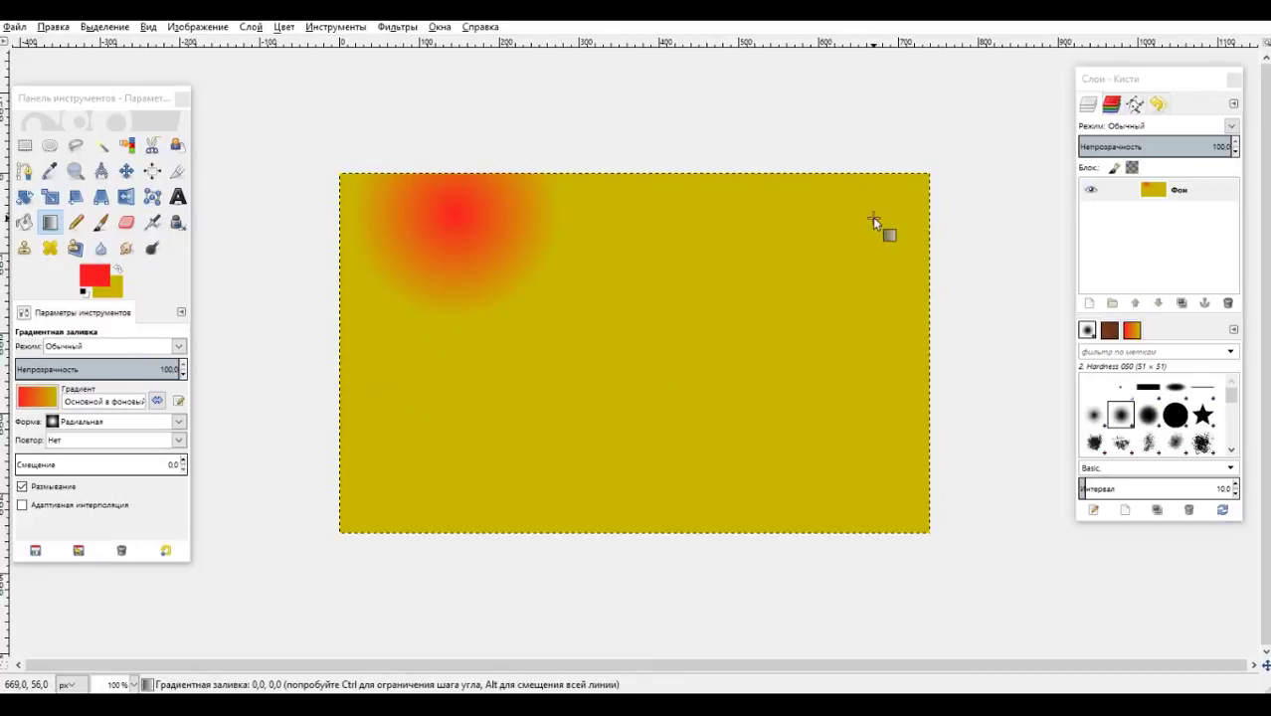
# Fill the image with red-to-yellow radial gradients from several different centre points, varying them from tiny spots to large glows.
pyautogui.moveTo(874, 218); pyautogui.dragTo(872, 224)
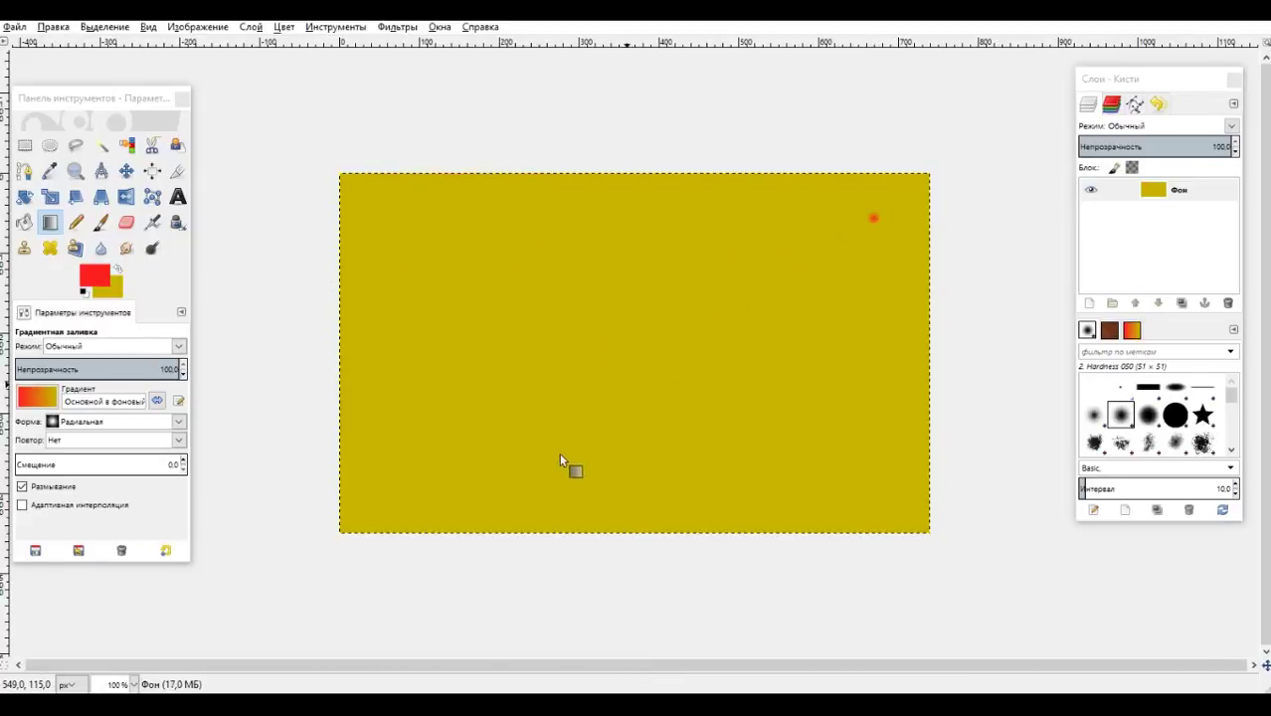
pyautogui.moveTo(496, 330); pyautogui.dragTo(502, 335)
pyautogui.moveTo(698, 256); pyautogui.dragTo(727, 282)
pyautogui.moveTo(755, 374); pyautogui.dragTo(759, 377)
pyautogui.moveTo(507, 273); pyautogui.dragTo(840, 502)
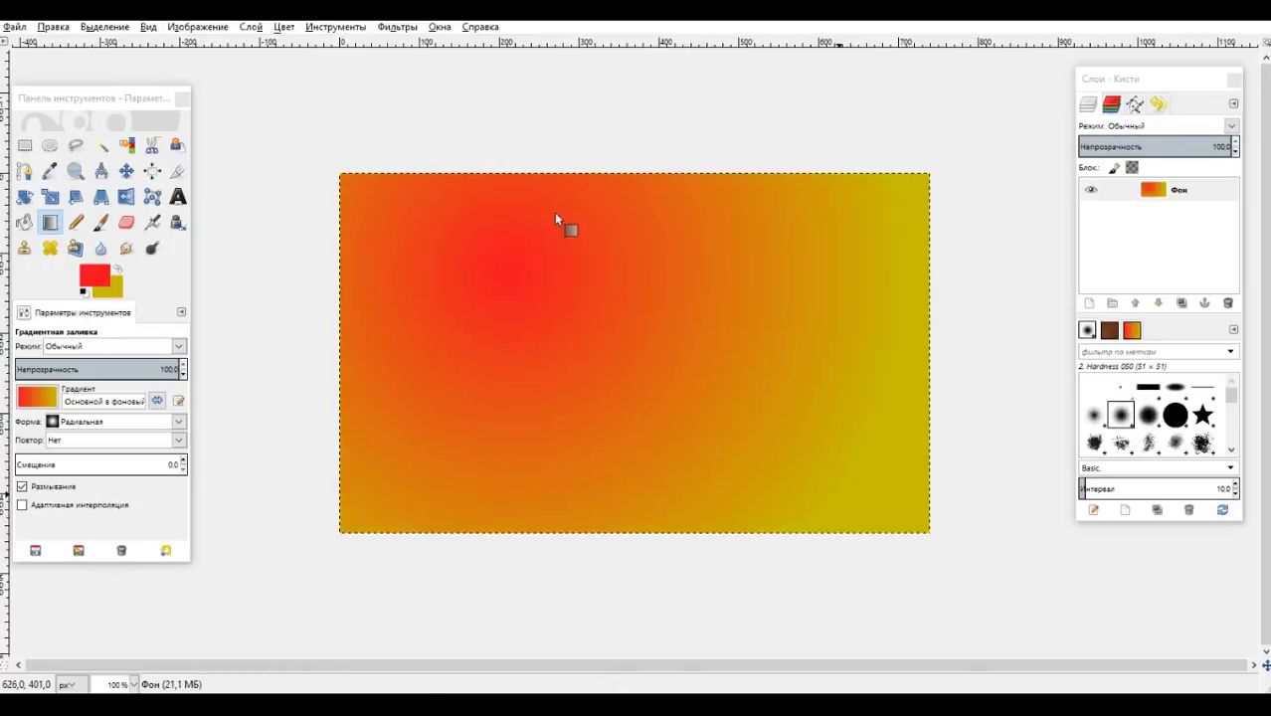
pyautogui.moveTo(865, 289); pyautogui.dragTo(417, 417)
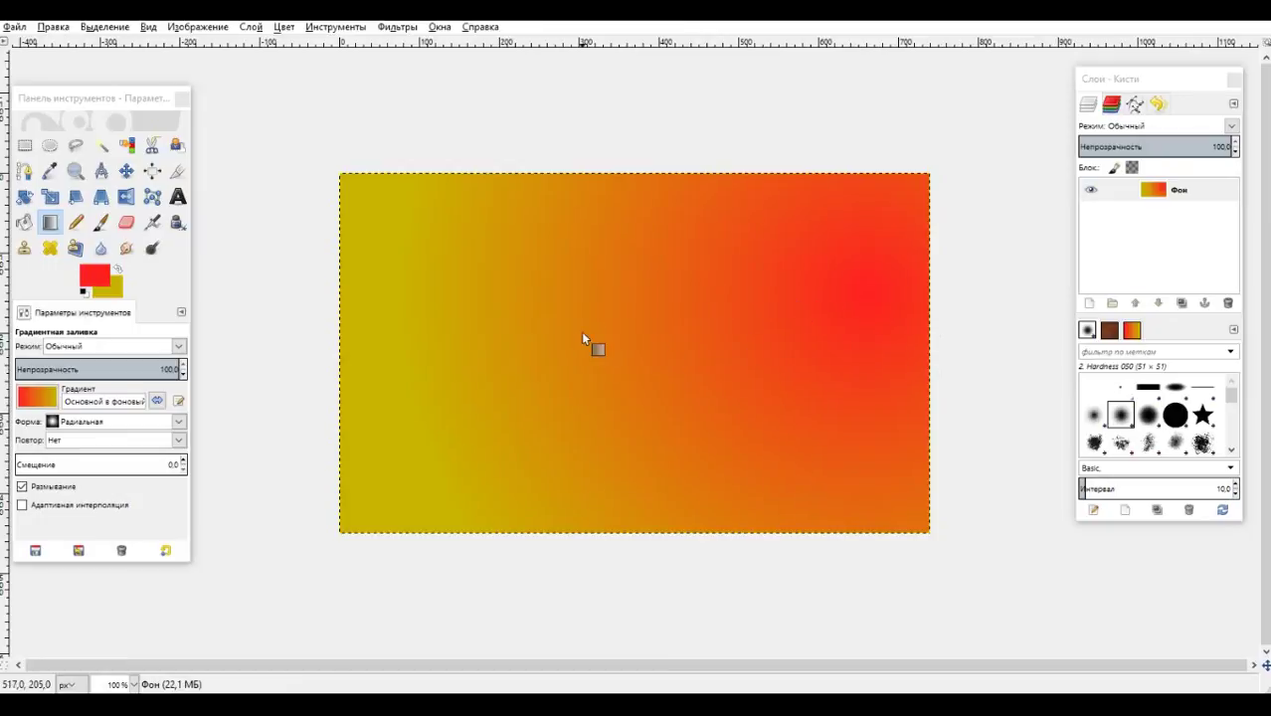
pyautogui.moveTo(590, 340); pyautogui.dragTo(835, 468)
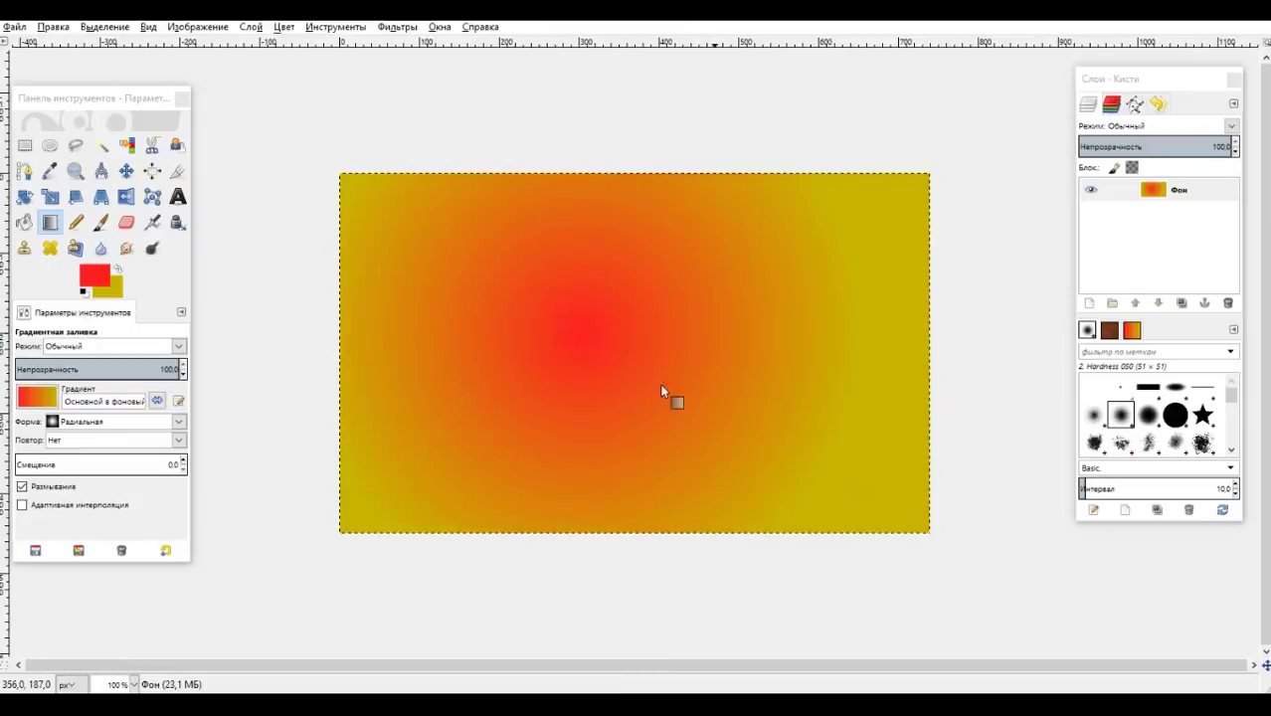
# Set the gradient shape to square (Квадратная) and fill the image from several different centre points.
pyautogui.click(169, 426)
pyautogui.click(115, 499)
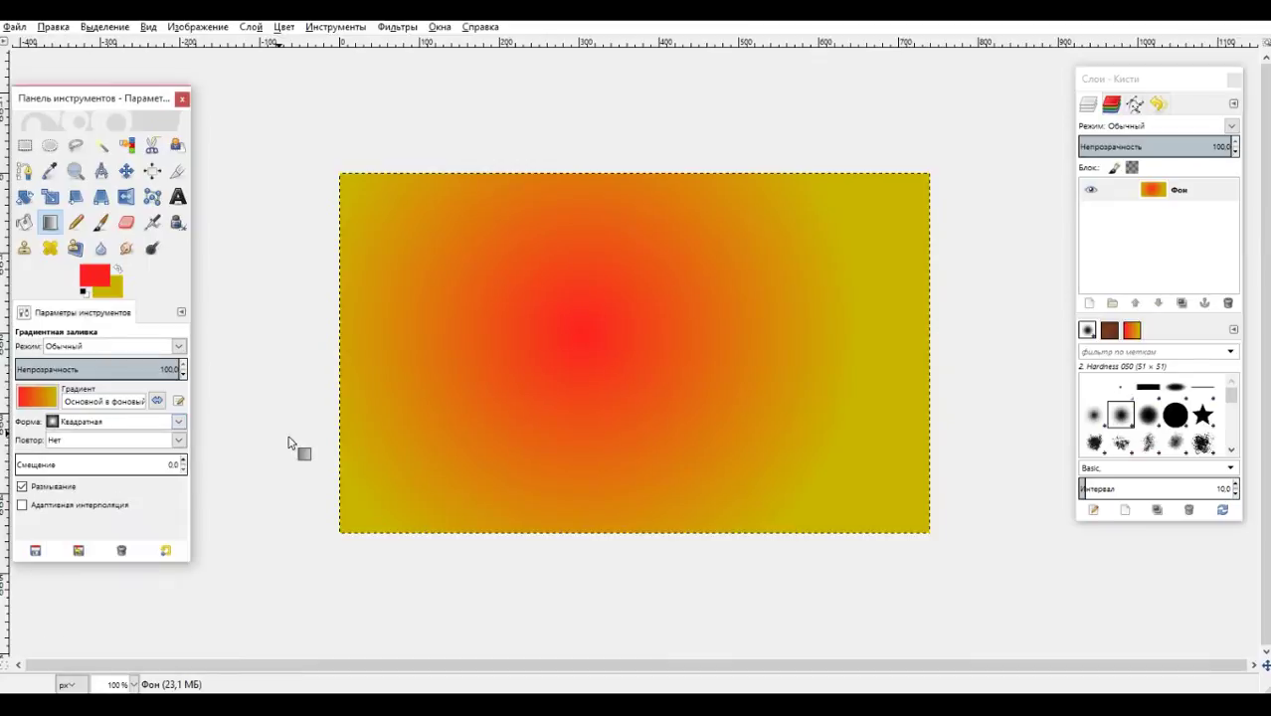
pyautogui.moveTo(498, 319); pyautogui.dragTo(825, 489)
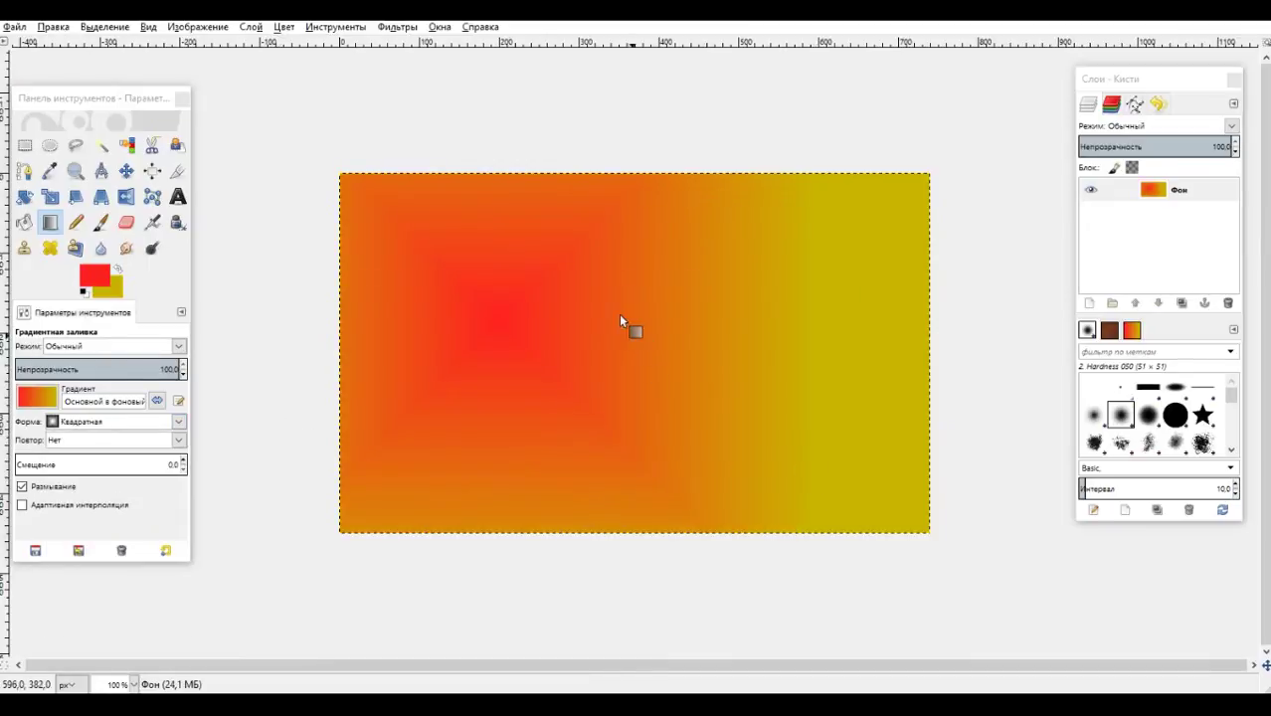
pyautogui.moveTo(619, 321); pyautogui.dragTo(490, 476)
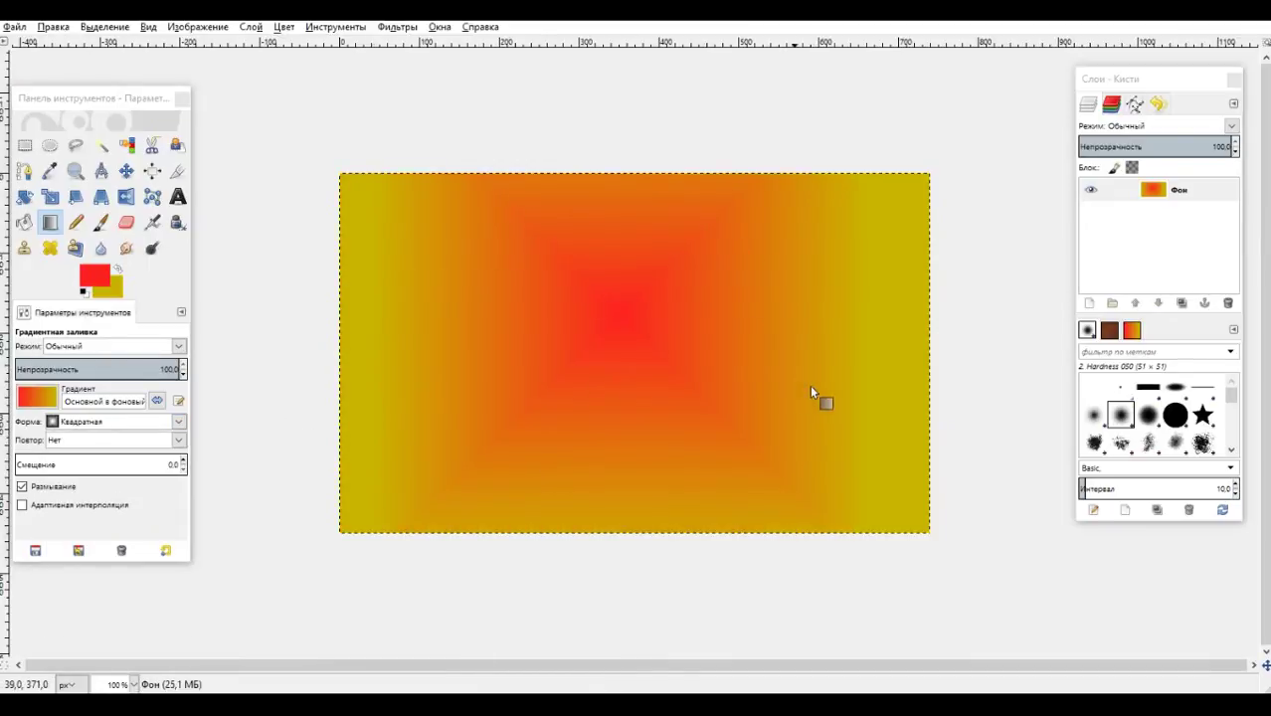
pyautogui.moveTo(817, 398); pyautogui.dragTo(783, 465)
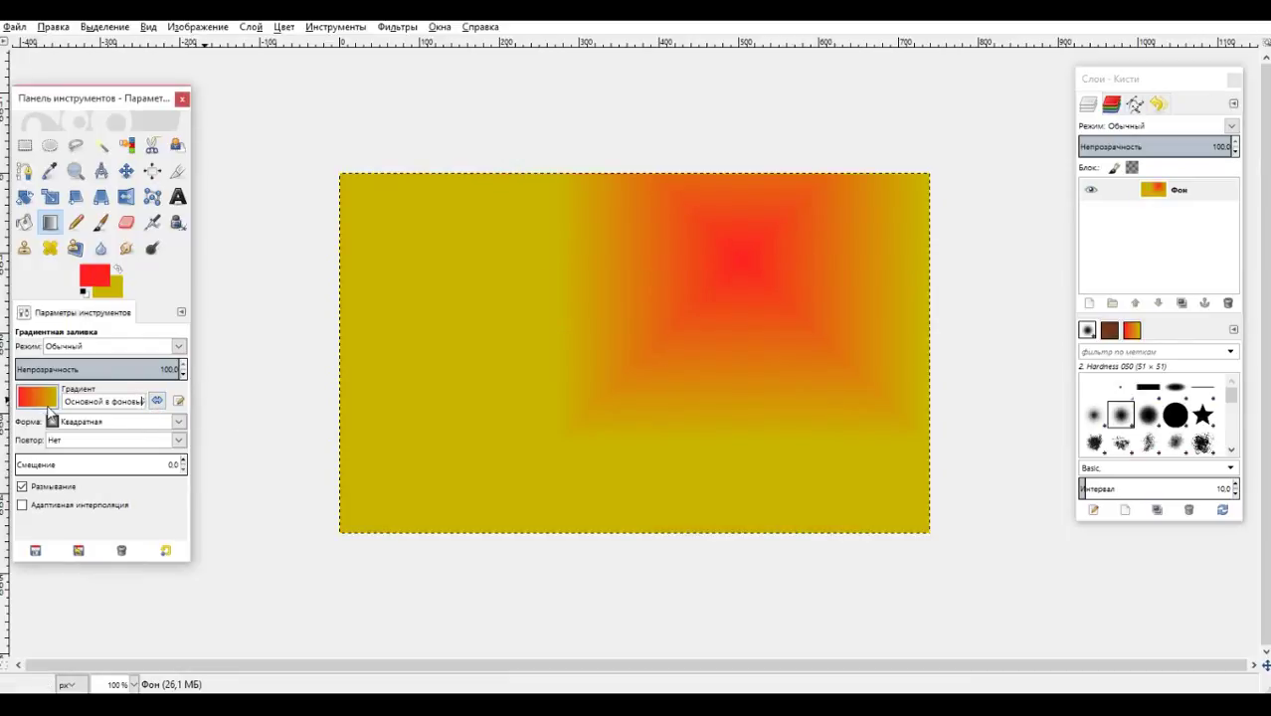
# Set the gradient shape to symmetric conical (Коническая (симм.)) and fill the image from different centres in different directions.
pyautogui.click(179, 422)
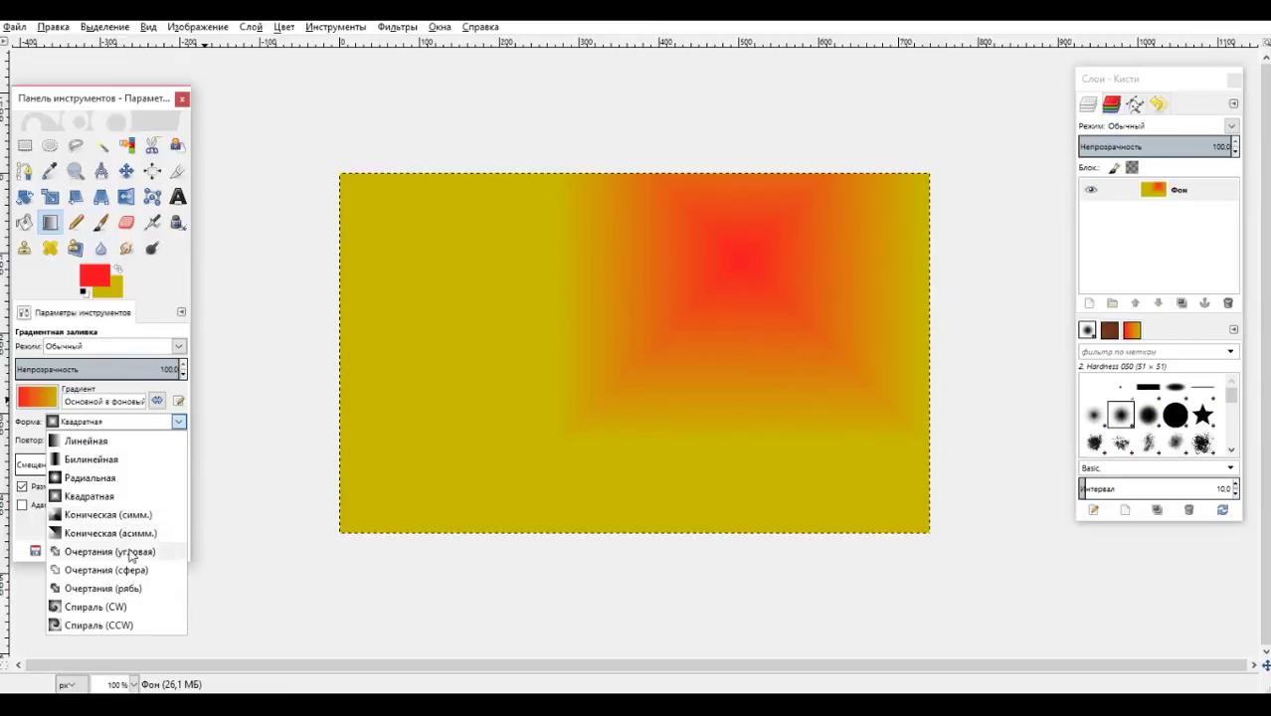
pyautogui.click(108, 515)
pyautogui.moveTo(580, 311); pyautogui.dragTo(814, 493)
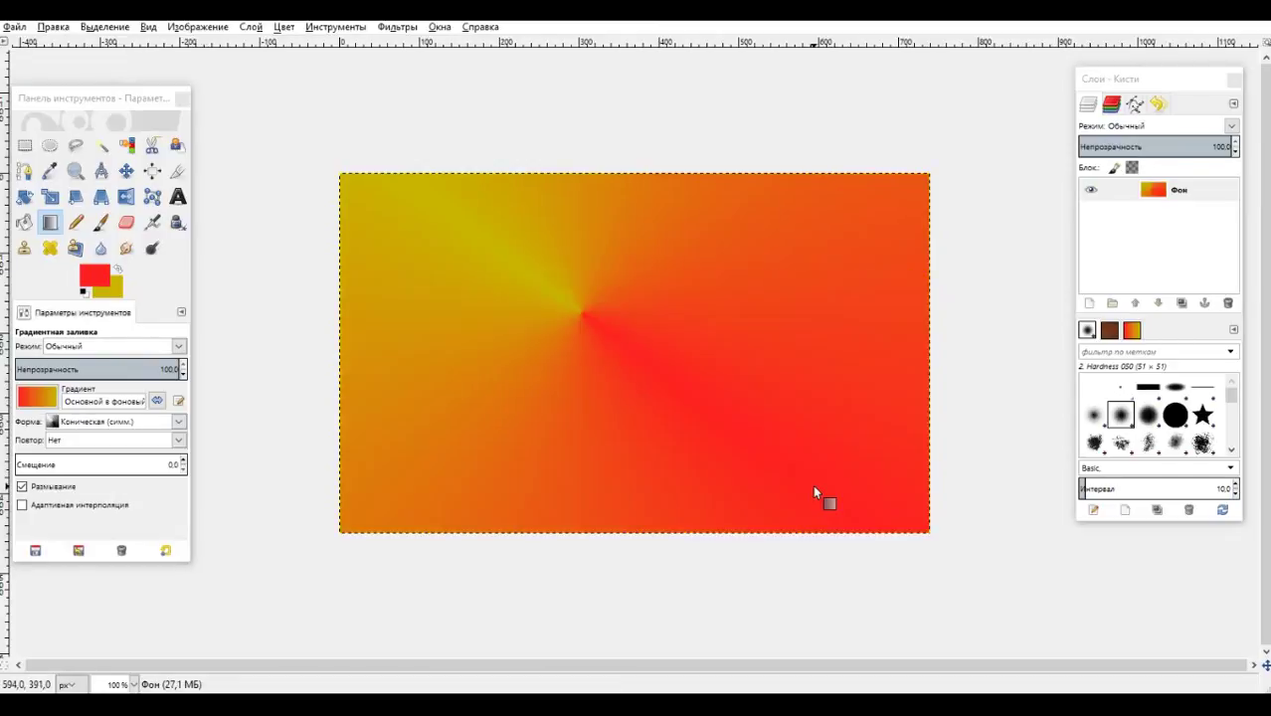
pyautogui.moveTo(608, 287); pyautogui.dragTo(843, 460)
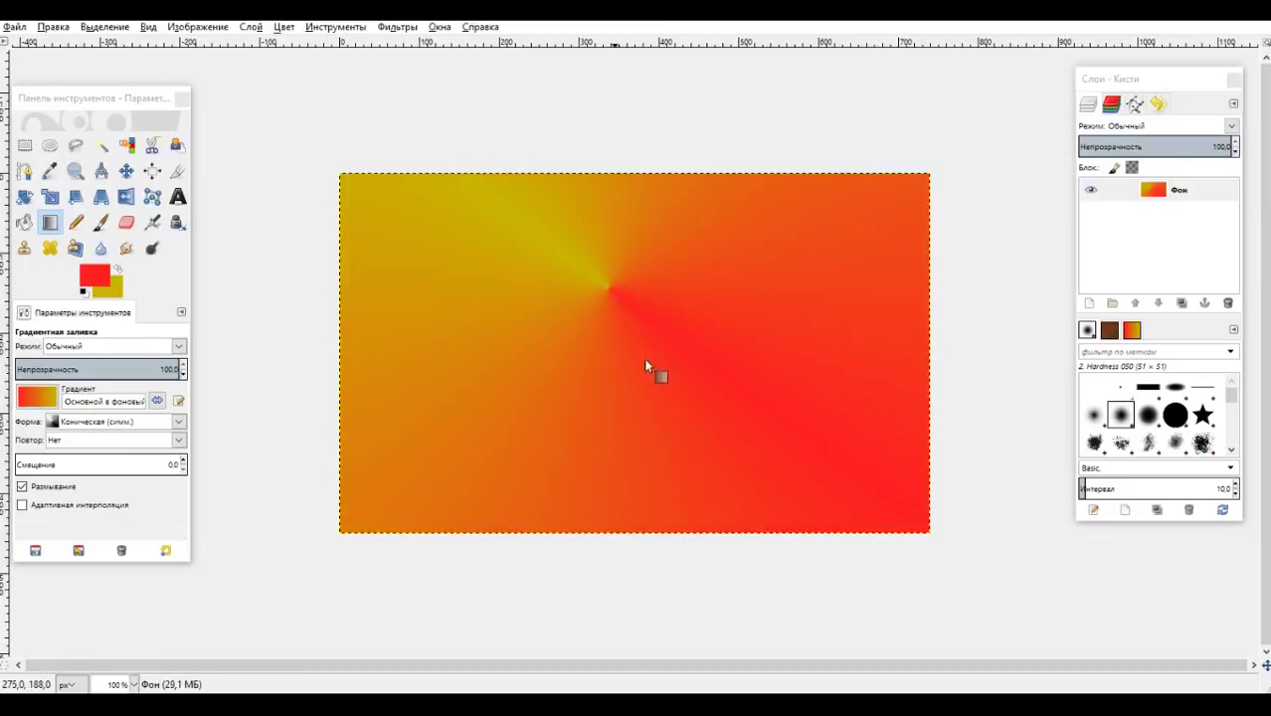
pyautogui.moveTo(742, 291); pyautogui.dragTo(455, 401)
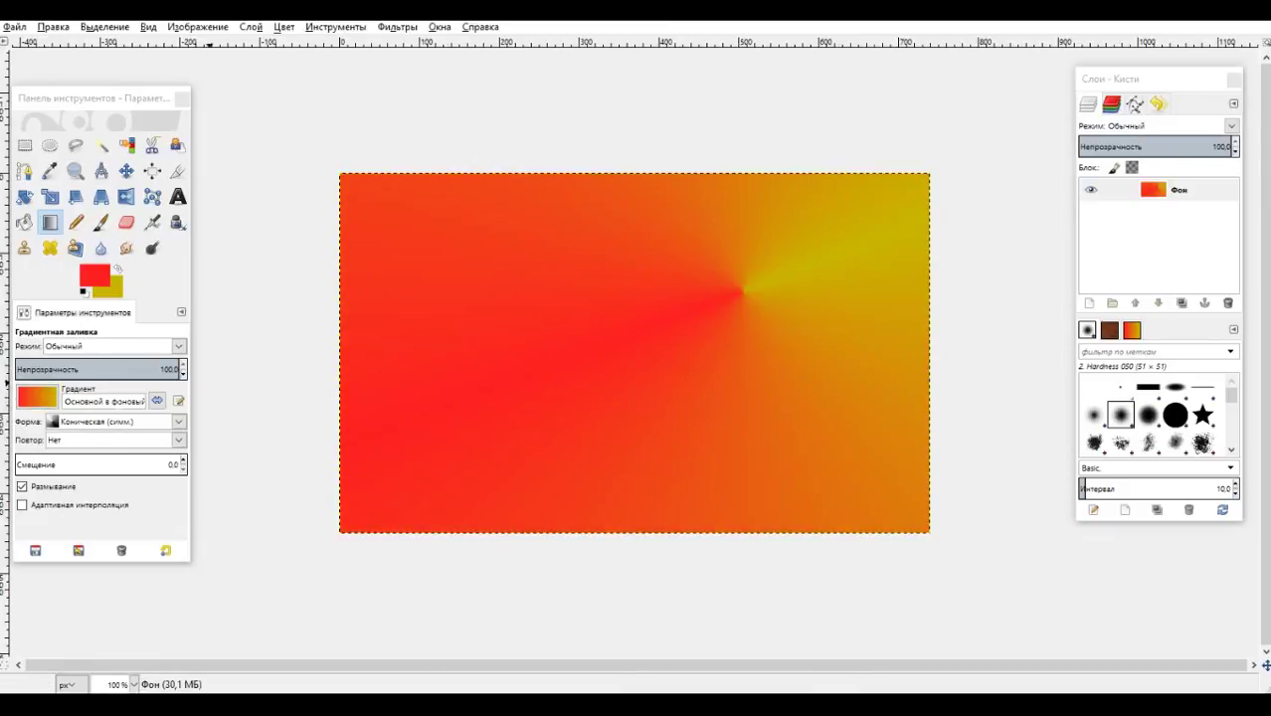
# Set the gradient shape to clockwise spiral (Спираль (CW)) and fill the image from several points, ending with a large spiral off-centre.
pyautogui.click(178, 422)
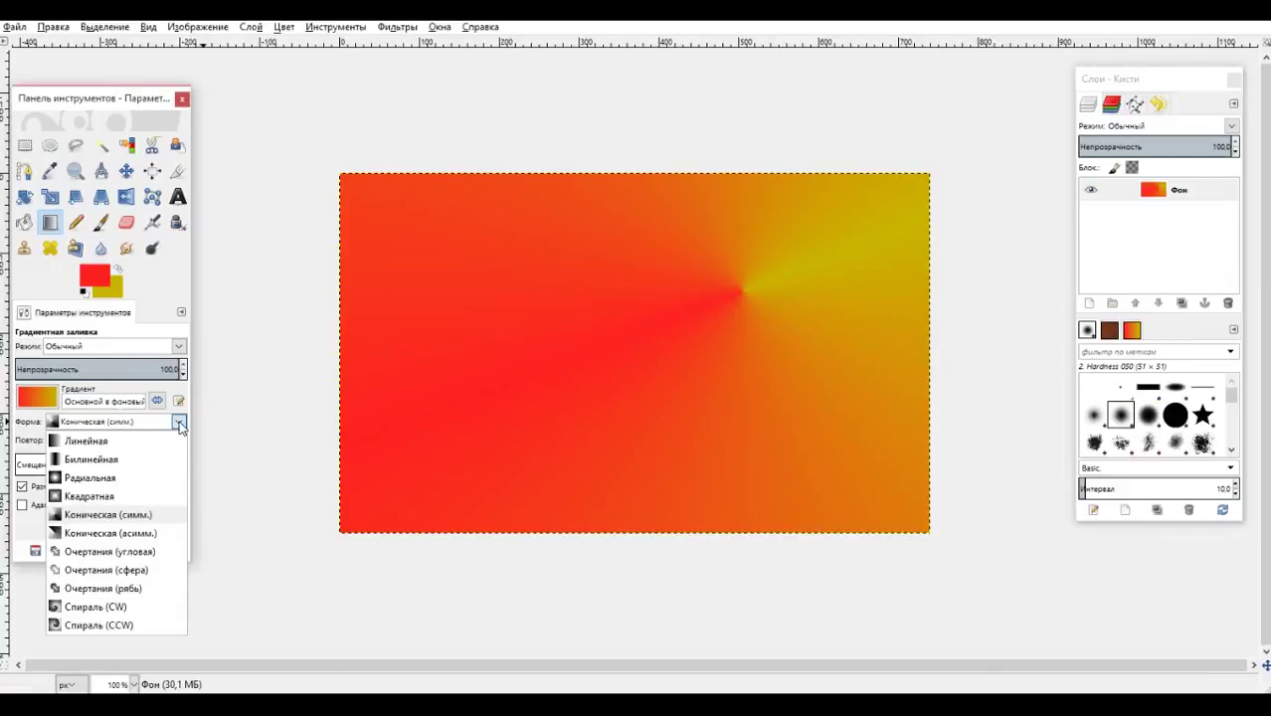
pyautogui.click(104, 607)
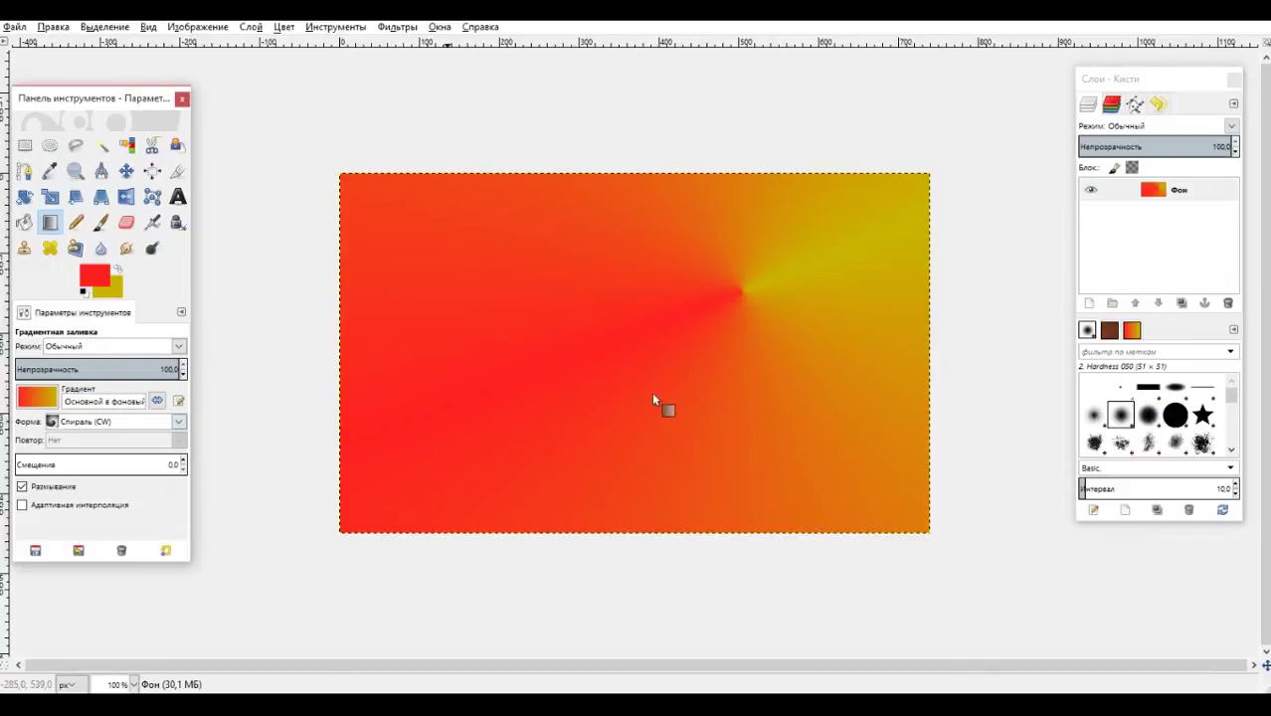
pyautogui.moveTo(793, 434); pyautogui.dragTo(794, 437)
pyautogui.moveTo(604, 324); pyautogui.dragTo(729, 414)
pyautogui.moveTo(638, 340); pyautogui.dragTo(416, 425)
pyautogui.moveTo(445, 330); pyautogui.dragTo(678, 432)
pyautogui.press('Return')
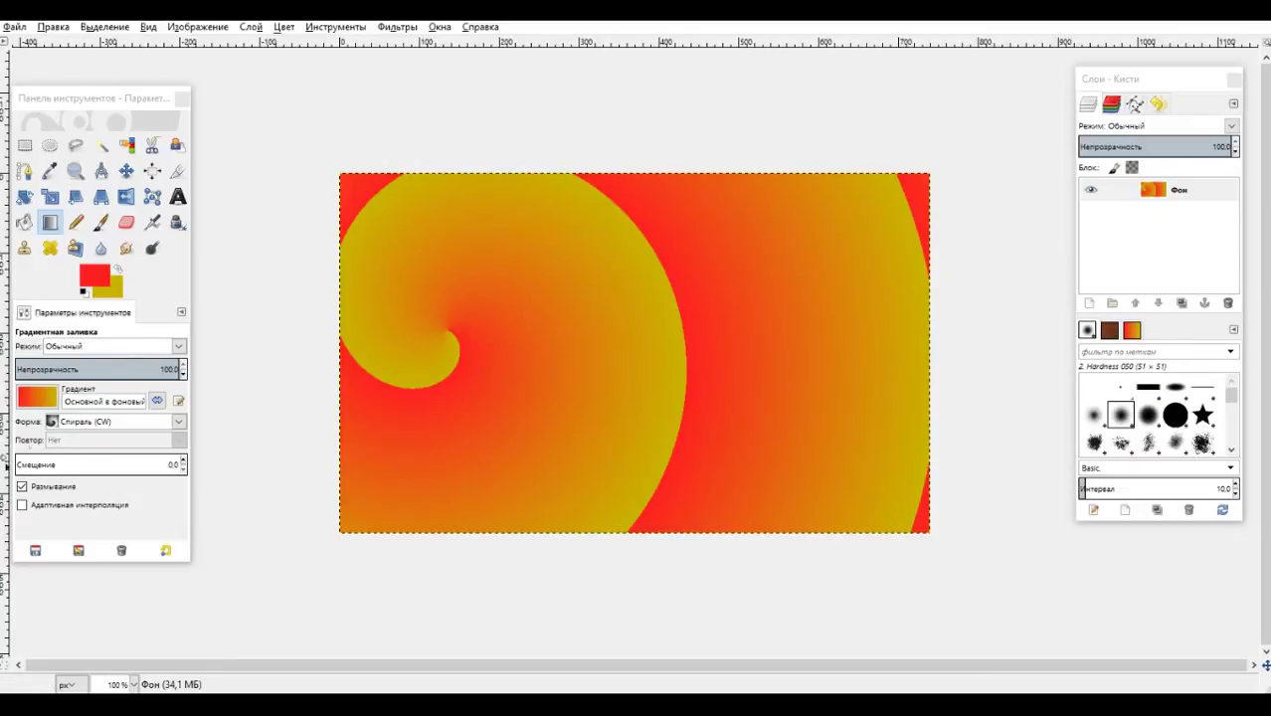
# Lower the gradient opacity to 15.5 and overlay two faint spiral fills on the existing spiral.
pyautogui.moveTo(144, 368); pyautogui.dragTo(37, 366)
pyautogui.moveTo(456, 299); pyautogui.dragTo(642, 367)
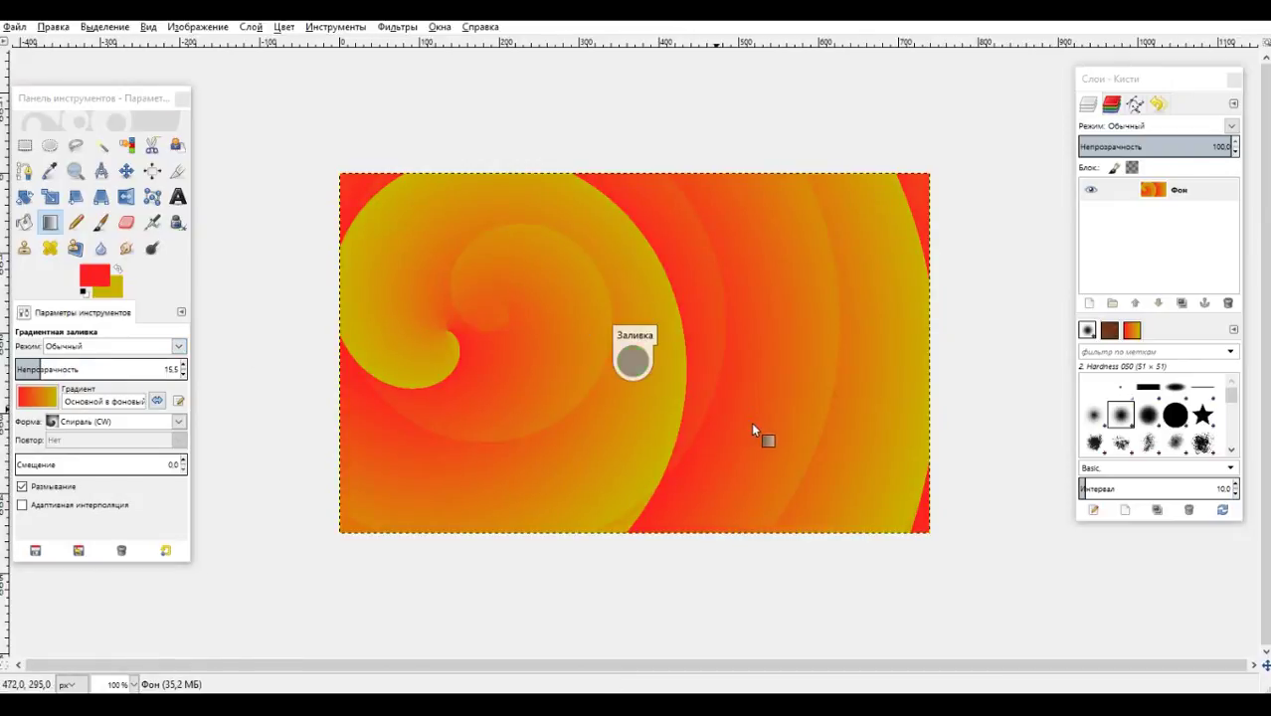
pyautogui.moveTo(569, 324); pyautogui.dragTo(432, 254)
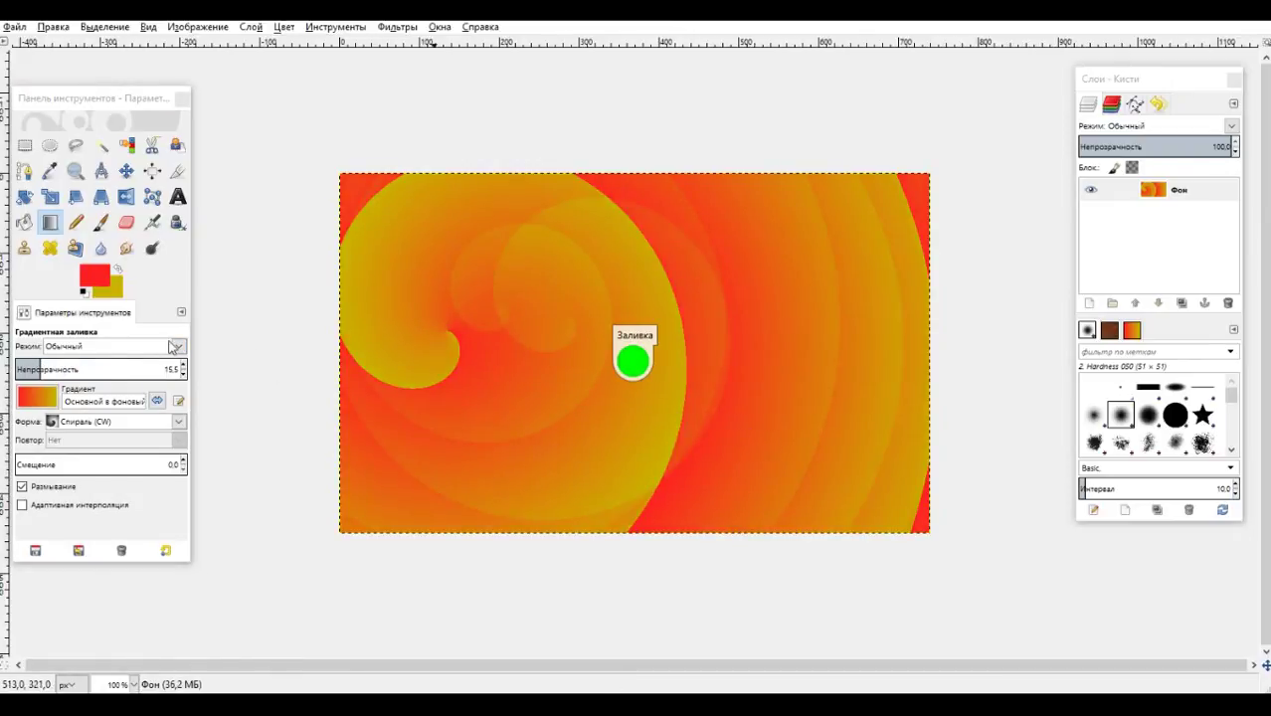
# Raise the gradient opacity to 53.9 and overlay further semi-transparent spiral fills near the middle of the image.
pyautogui.click(104, 369)
pyautogui.click(632, 357)
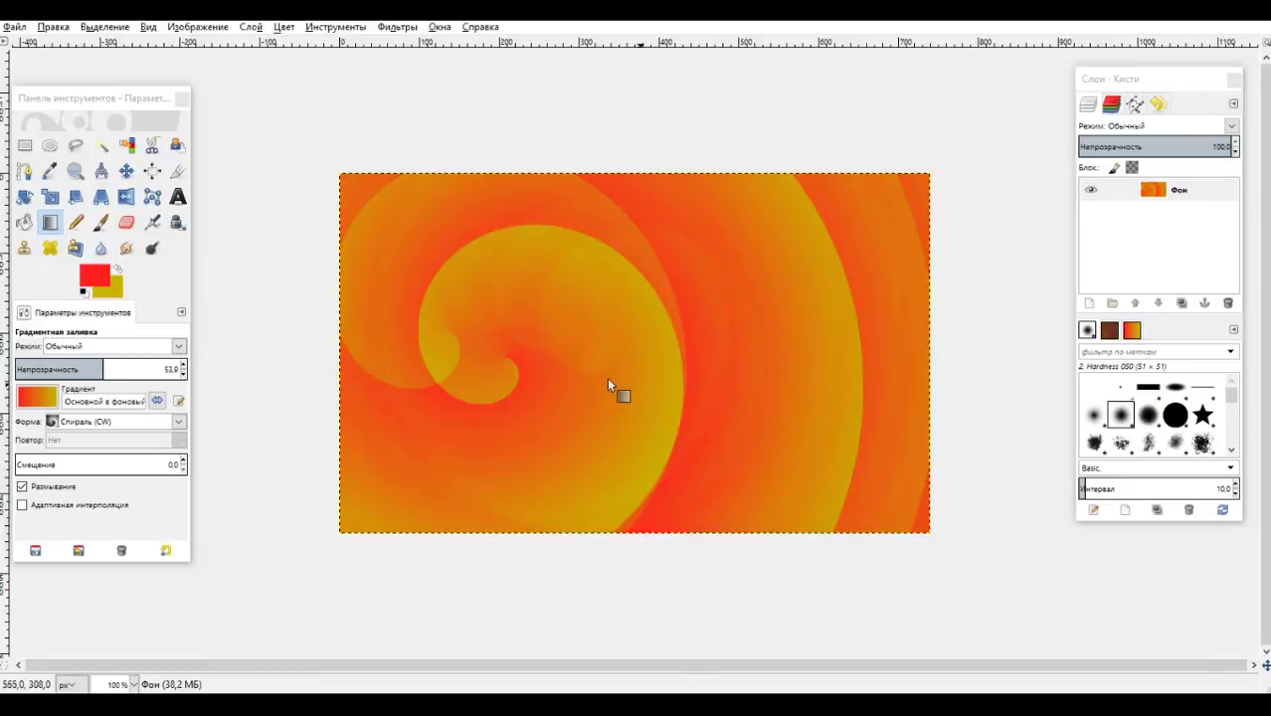
pyautogui.moveTo(547, 332); pyautogui.dragTo(702, 400)
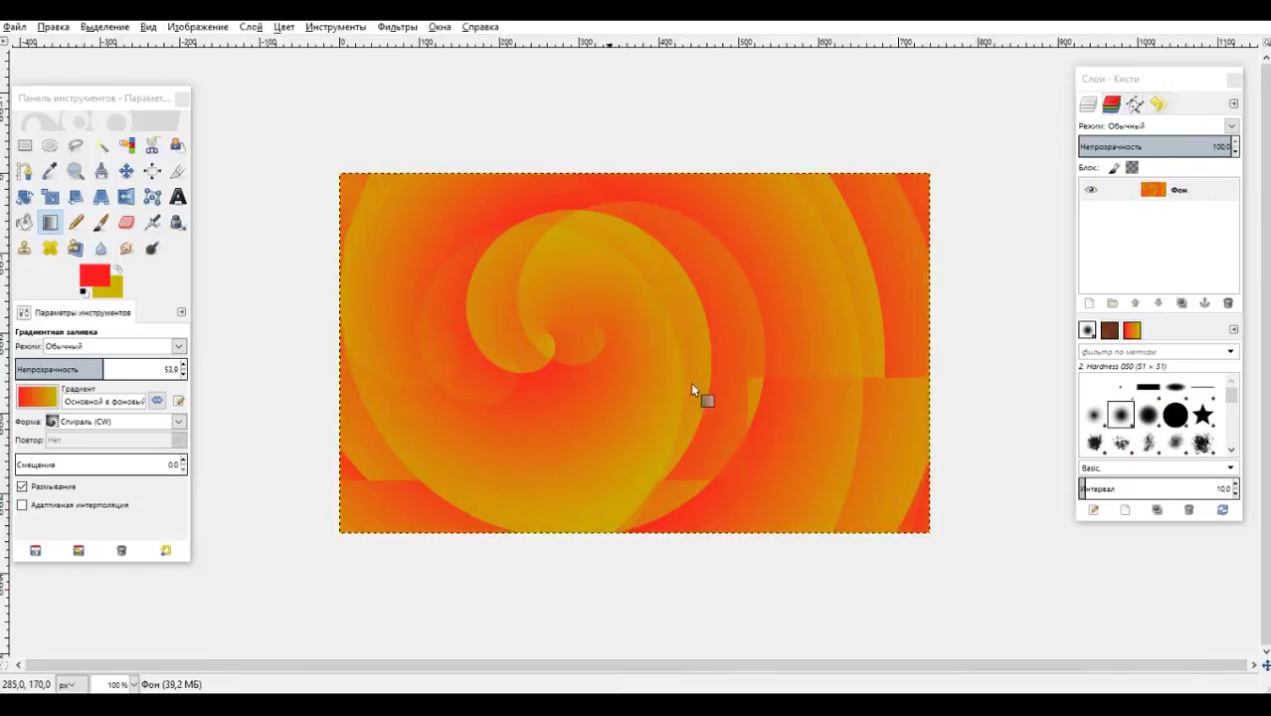
# Return the gradient opacity to 100 and cover the image with fully opaque clockwise spirals.
pyautogui.click(128, 369)
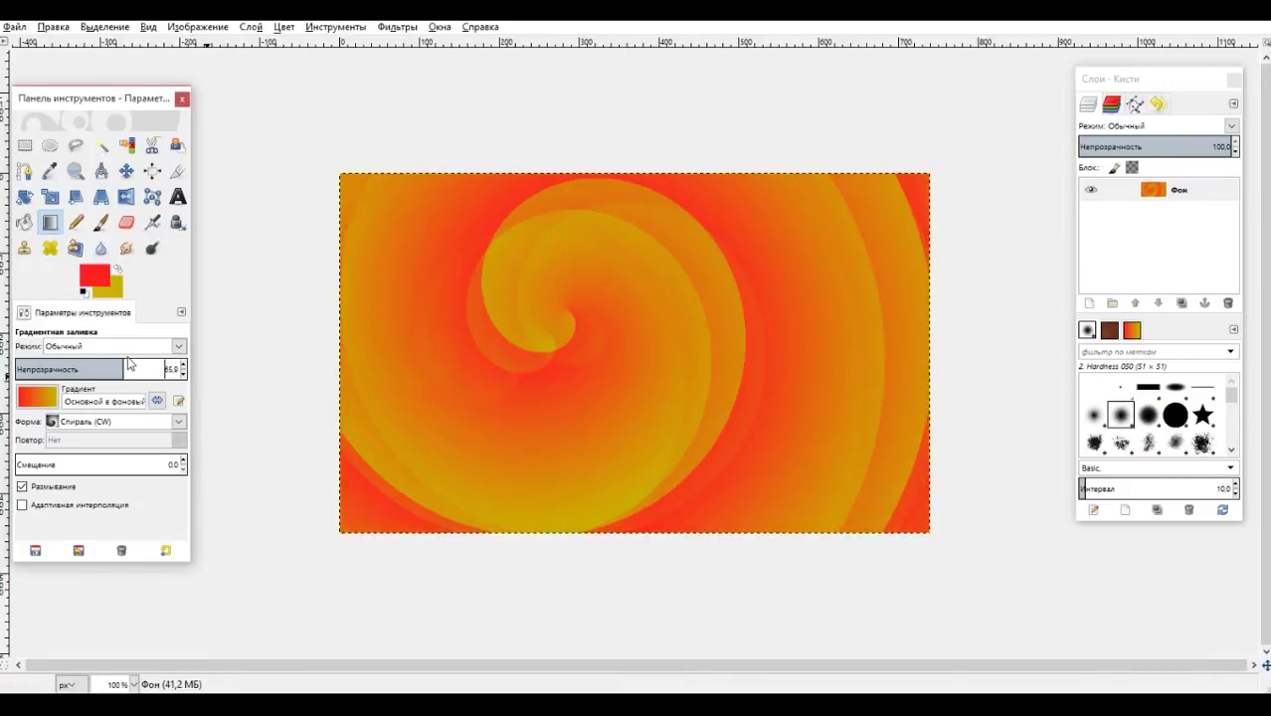
pyautogui.moveTo(163, 369); pyautogui.dragTo(199, 369)
pyautogui.moveTo(726, 354); pyautogui.dragTo(796, 408)
pyautogui.moveTo(657, 352); pyautogui.dragTo(739, 297)
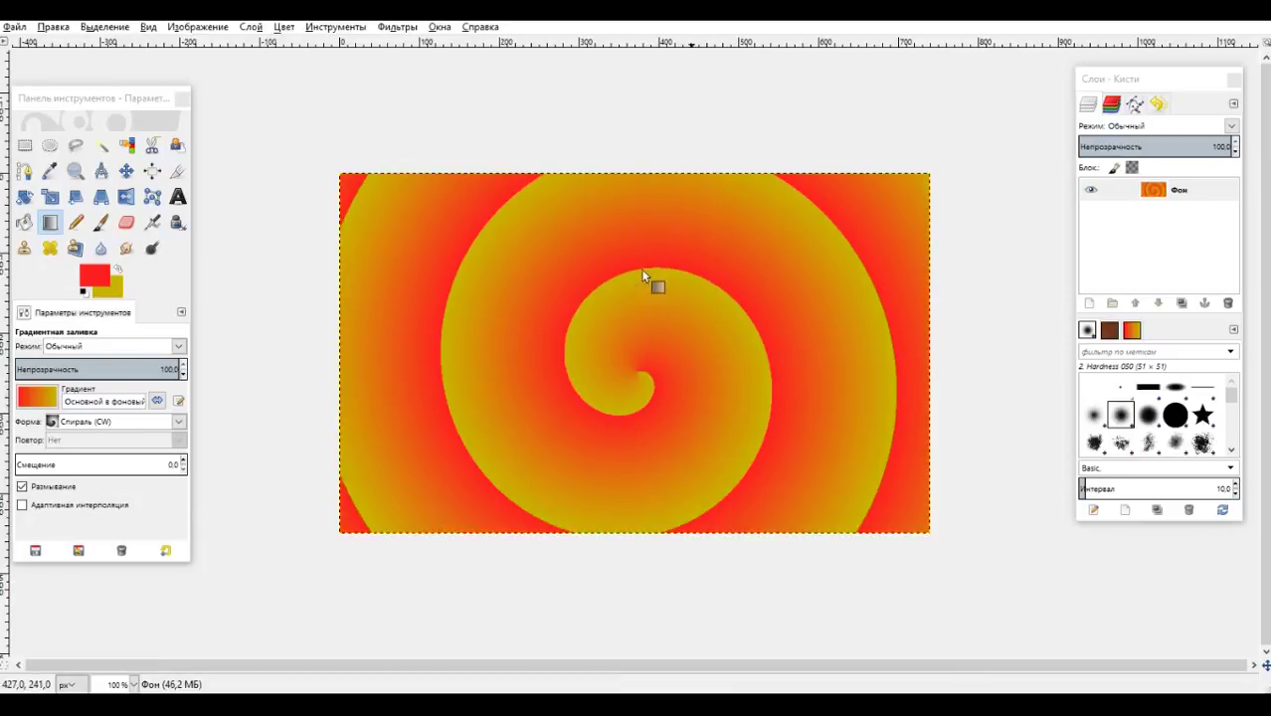
# Refill the image with spirals of varying tightness, including very fine rings, finishing with a medium-width spiral around the centre.
pyautogui.moveTo(639, 292); pyautogui.dragTo(454, 351)
pyautogui.moveTo(855, 474); pyautogui.dragTo(939, 547)
pyautogui.moveTo(613, 331)
pyautogui.mouseDown()
pyautogui.moveTo(643, 360)
pyautogui.moveTo(587, 335)
pyautogui.moveTo(596, 346)
pyautogui.mouseUp()
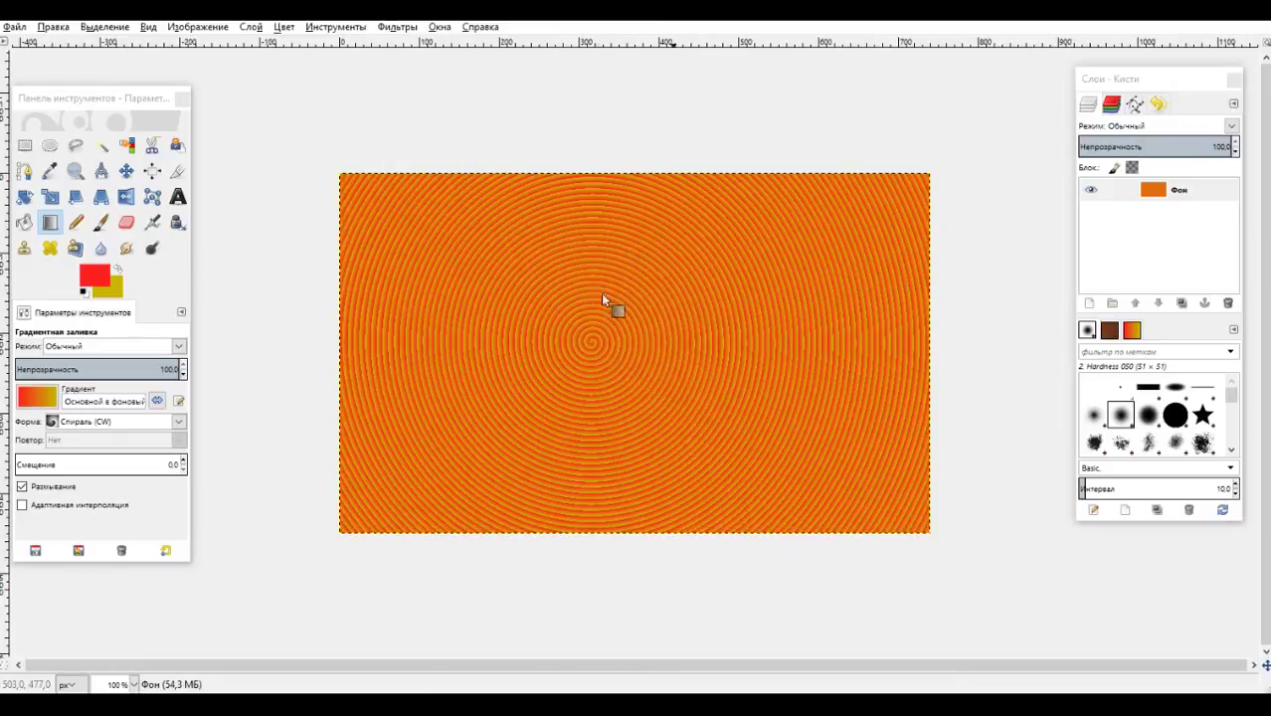
pyautogui.moveTo(628, 367); pyautogui.dragTo(679, 316)
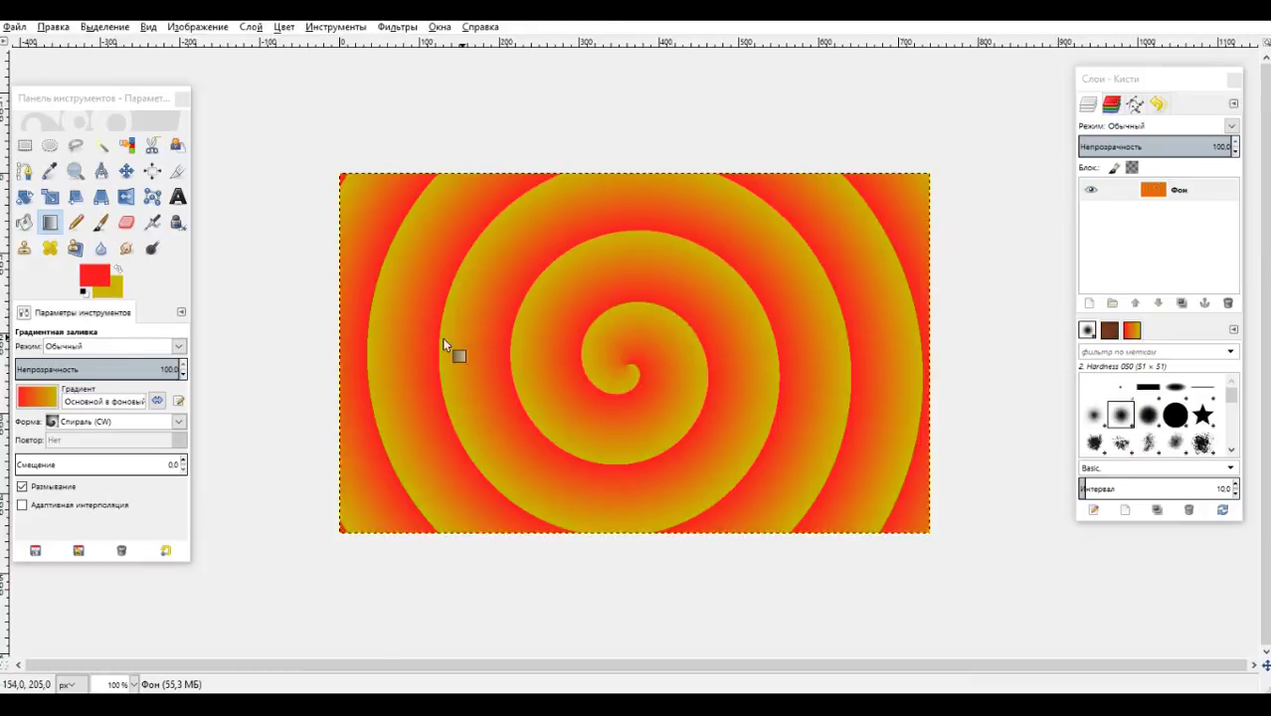